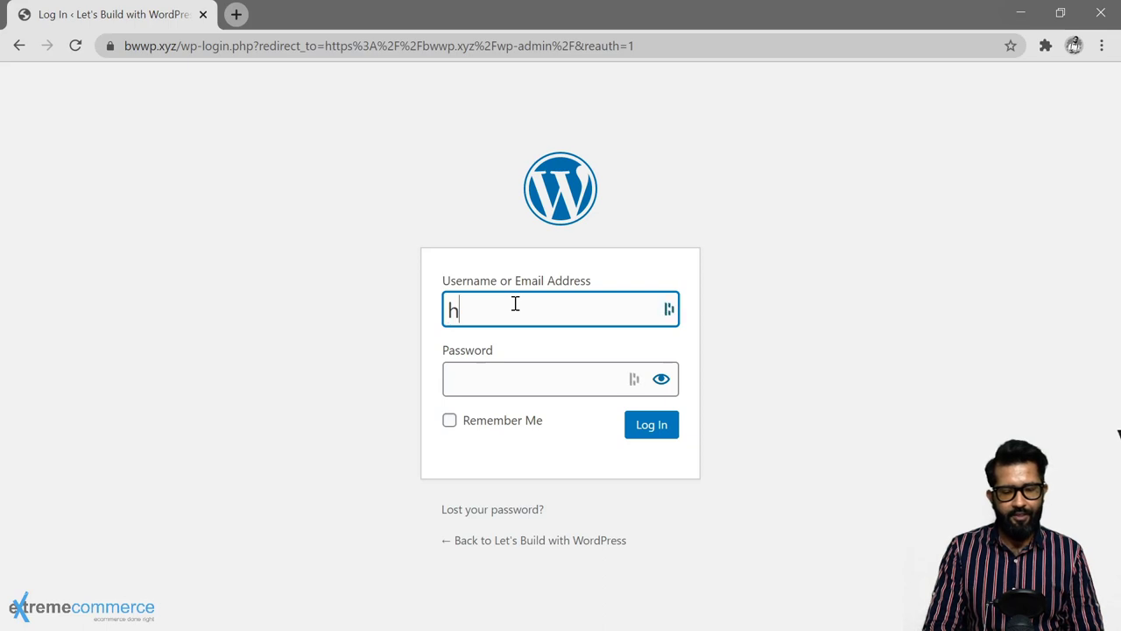
Log in to the WordPress admin with the account username and password, enabling Remember Me
key(Tab)
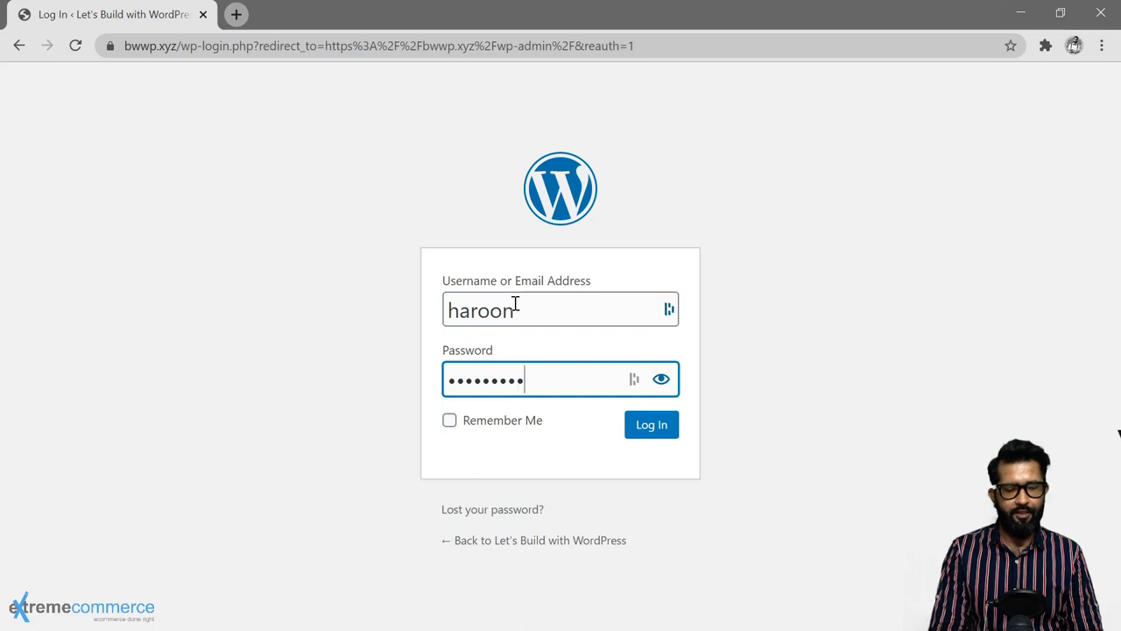
click(496, 424)
click(641, 431)
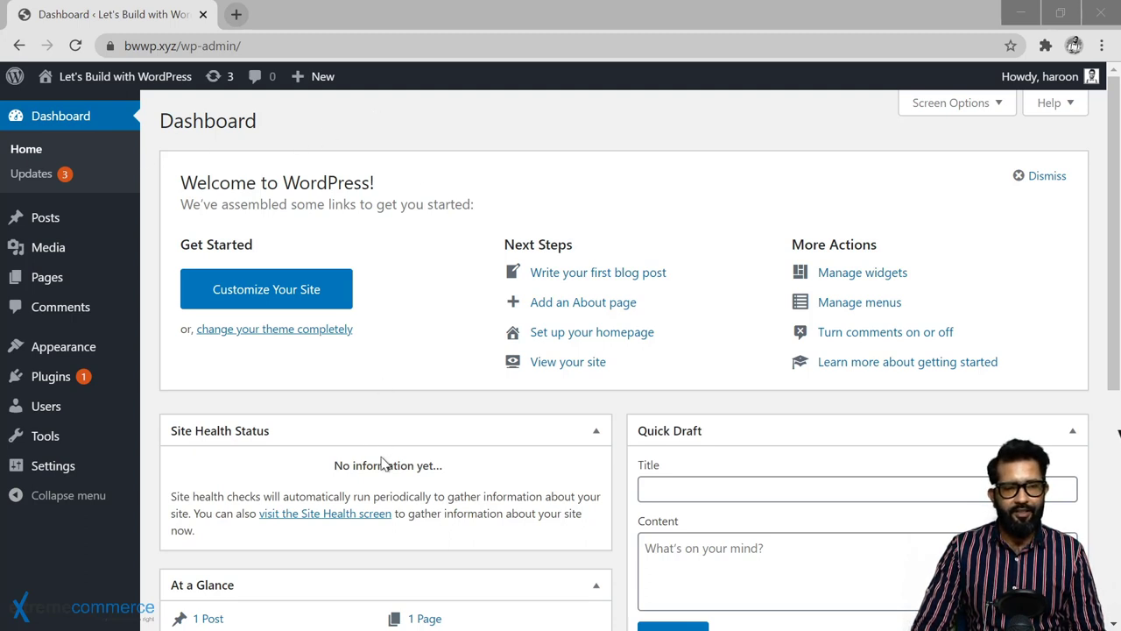
Look over the dashboard boxes and dismiss the Welcome to WordPress panel
scroll(390, 462, down, 3)
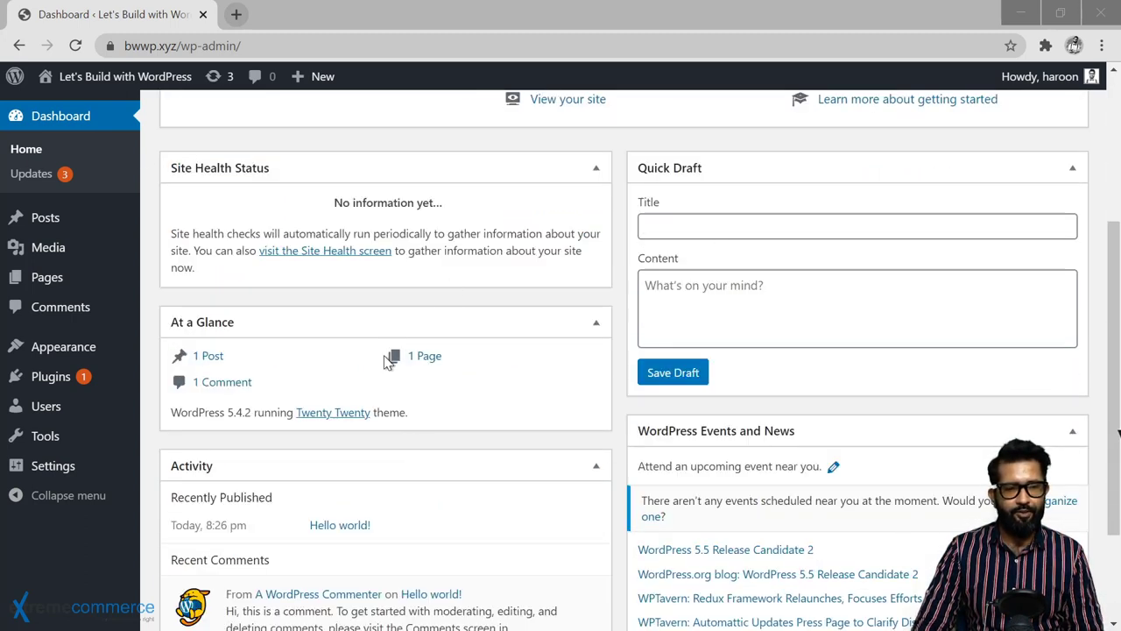
scroll(388, 360, down, 1)
scroll(585, 384, up, 4)
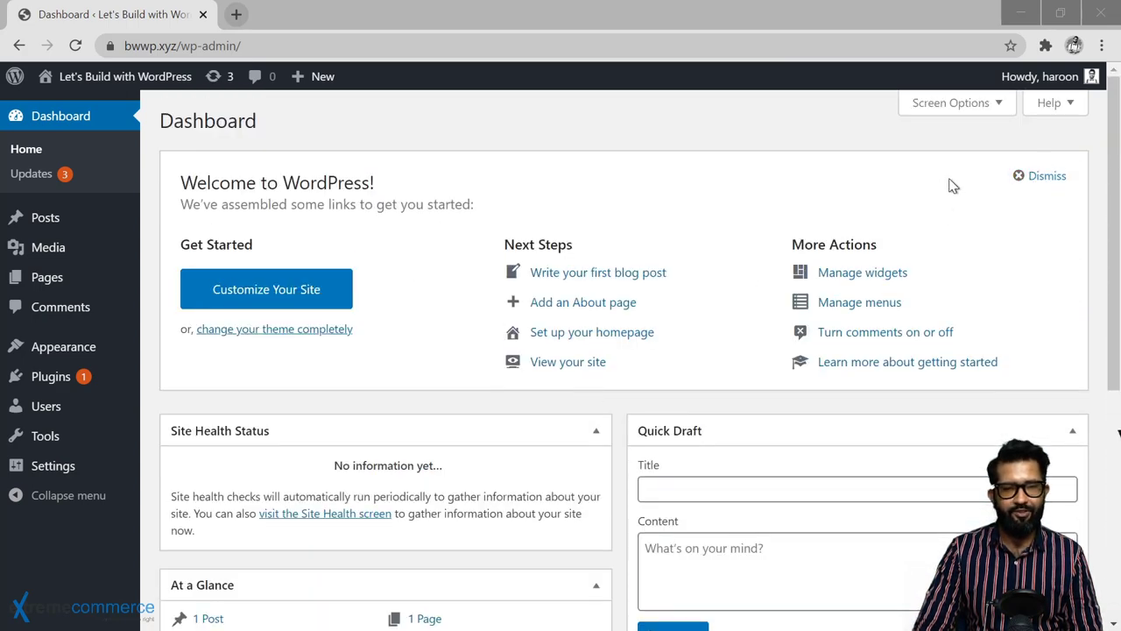
click(1032, 178)
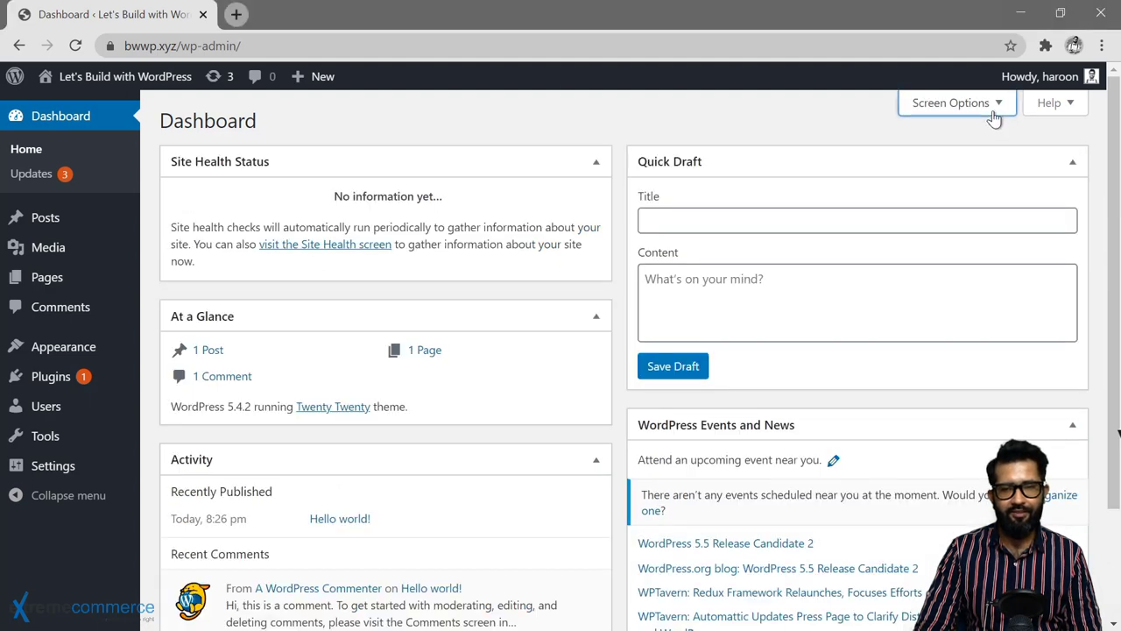
Hide the At a Glance, Activity, Quick Draft, and WordPress Events and News boxes from the dashboard using Screen Options
click(994, 120)
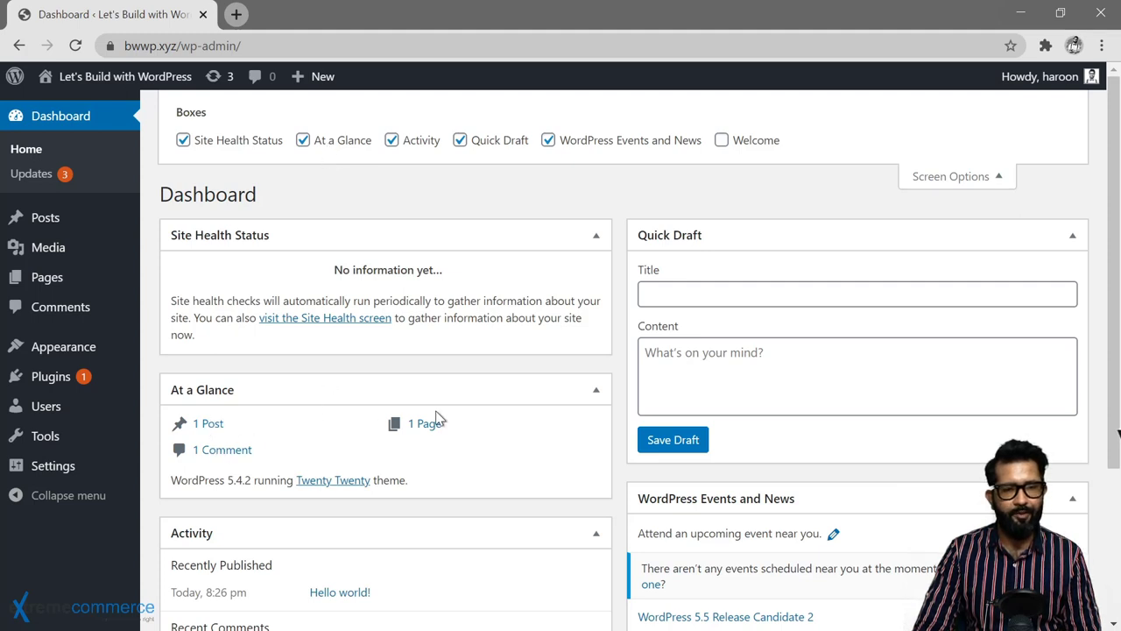
click(345, 149)
scroll(477, 367, down, 2)
scroll(460, 367, down, 1)
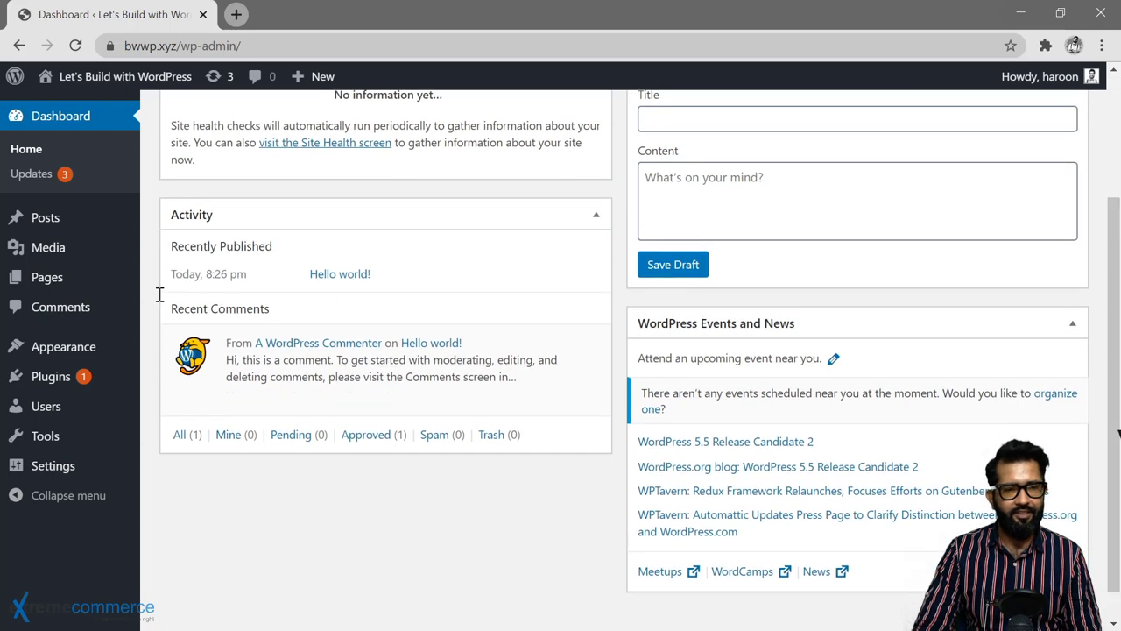
mouse_move(295, 345)
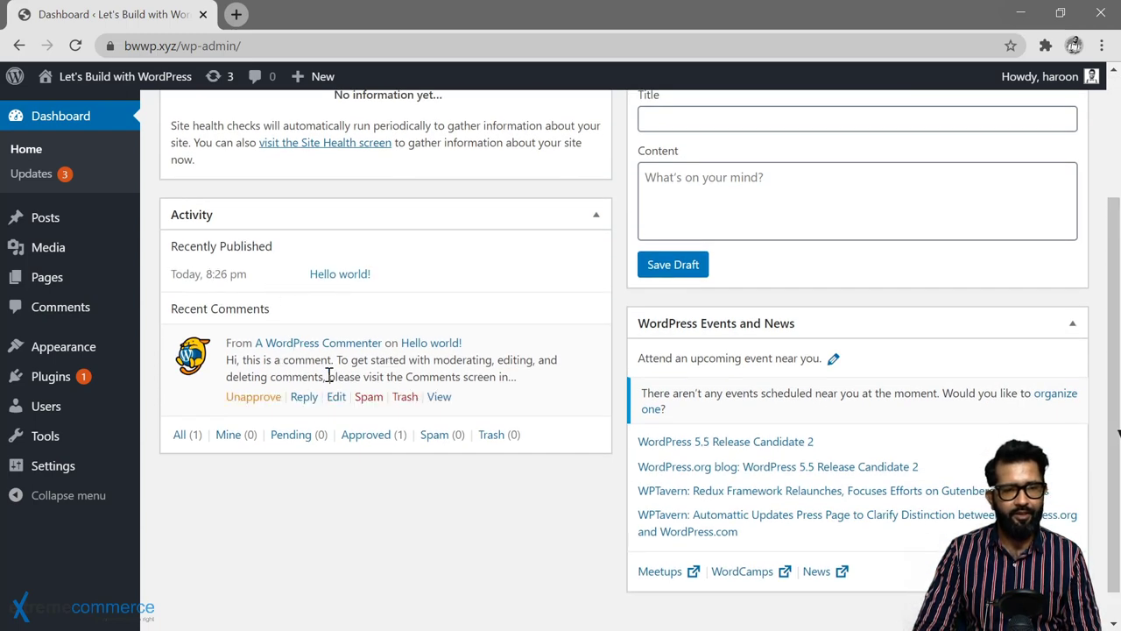
scroll(457, 353, up, 3)
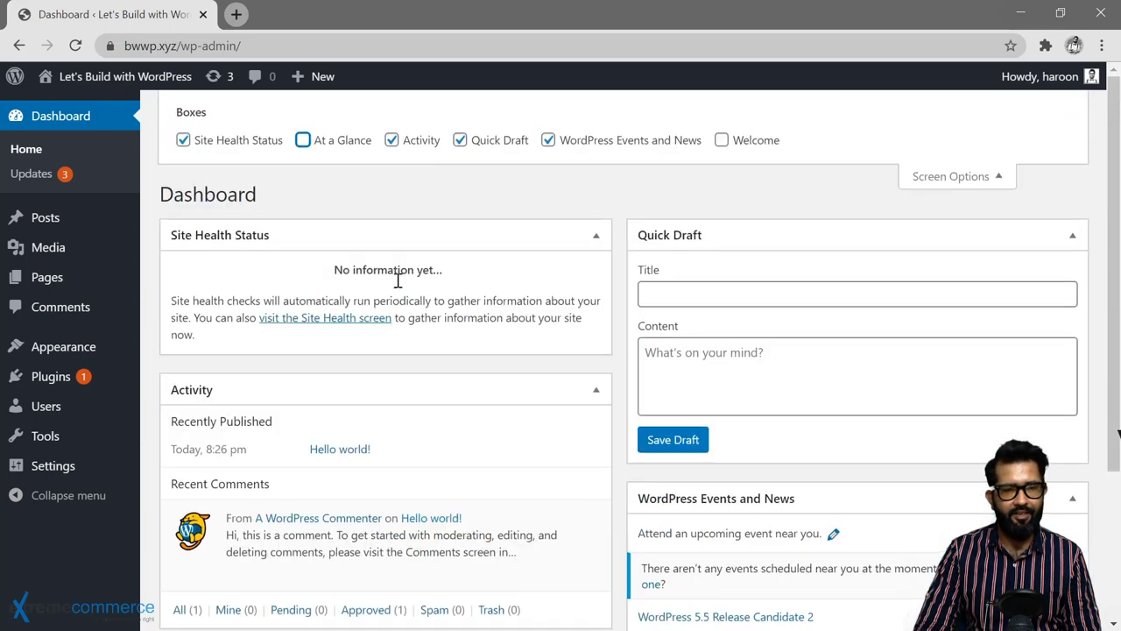
click(392, 142)
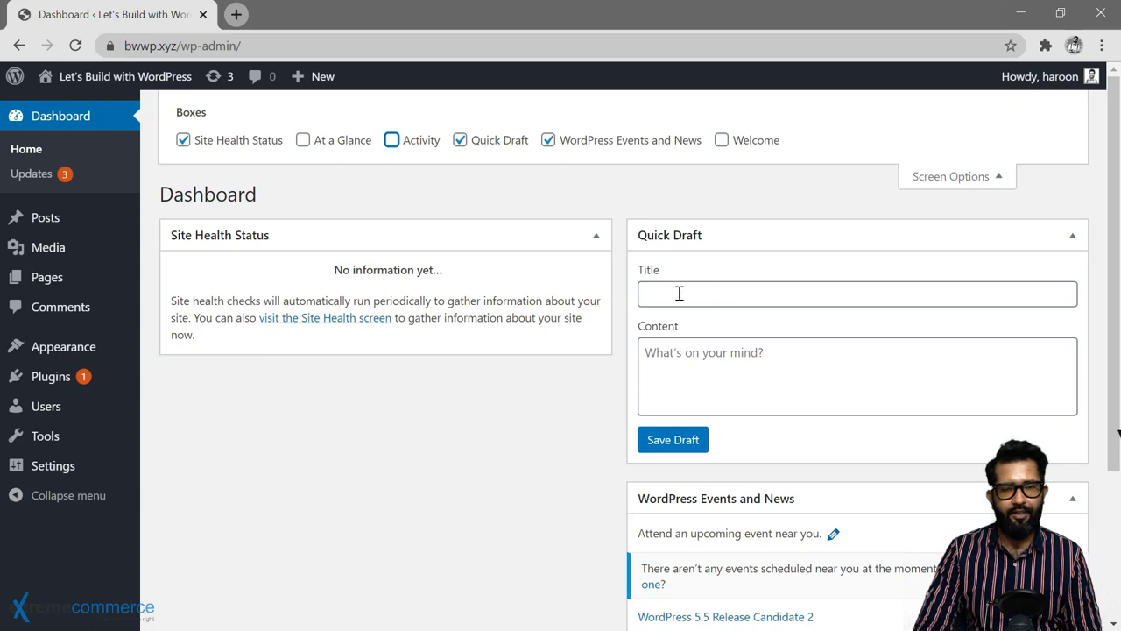
click(474, 146)
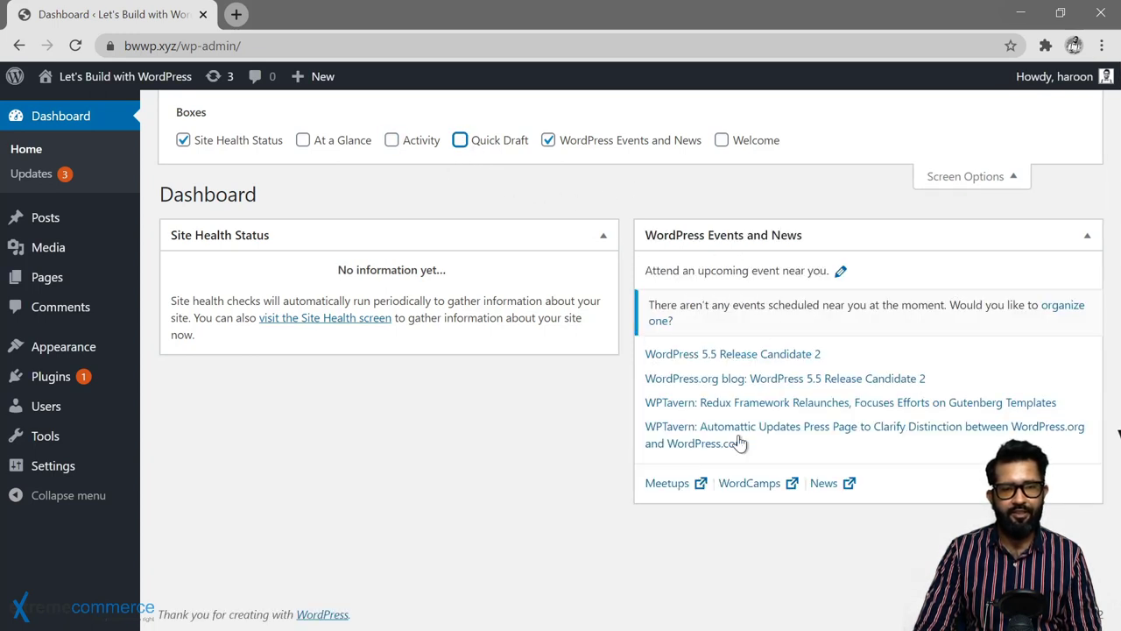
click(604, 149)
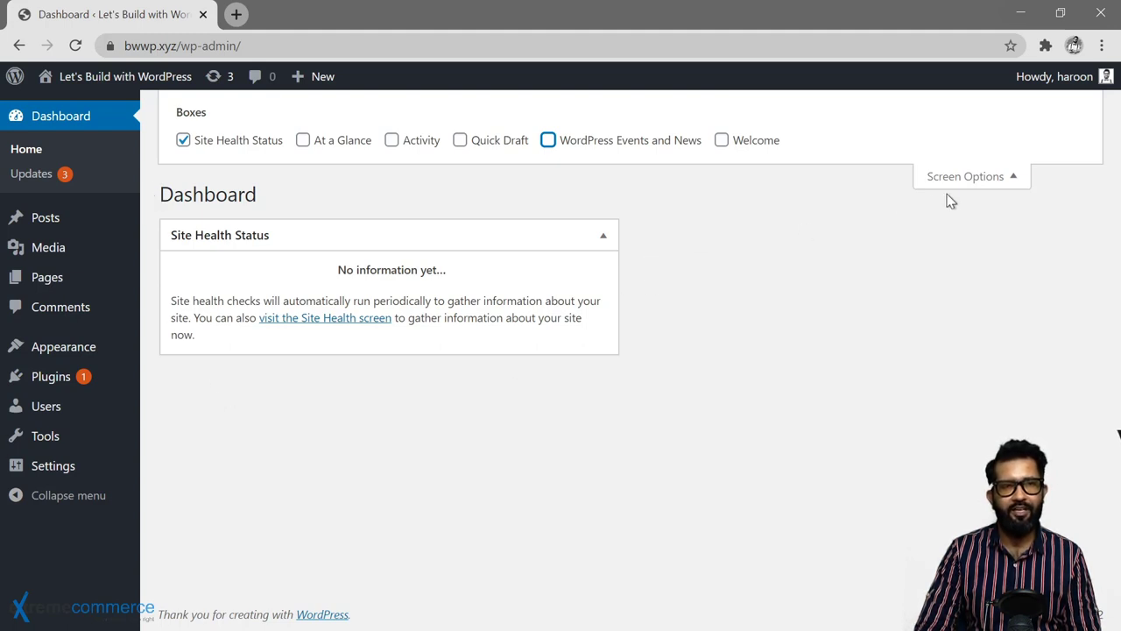
click(974, 181)
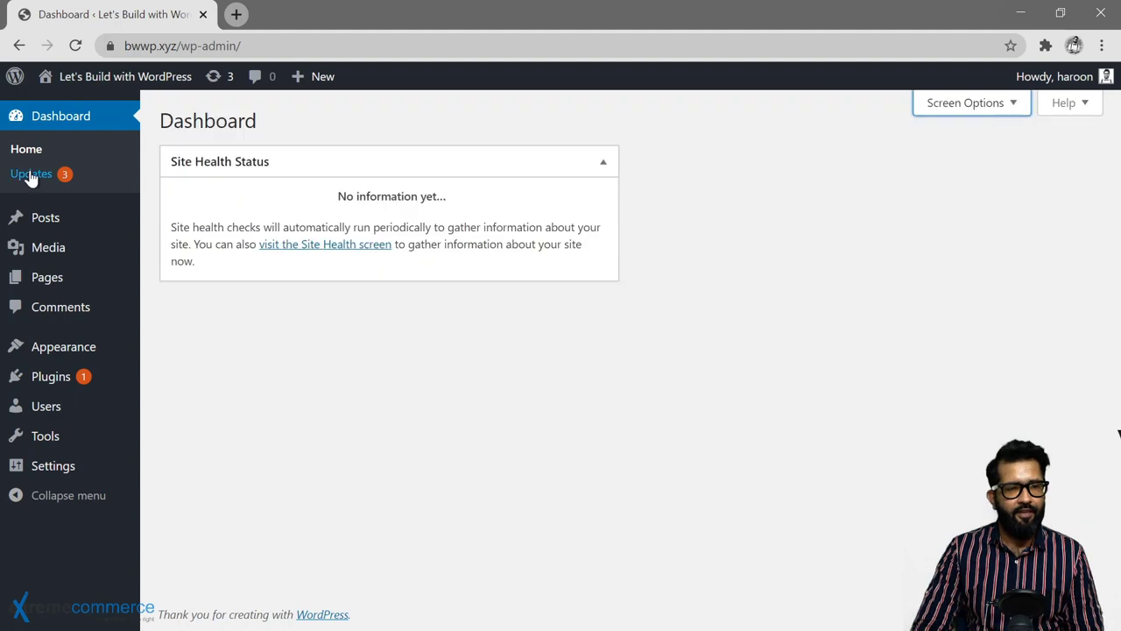
Review the available plugin and theme updates on the WordPress Updates page
click(31, 174)
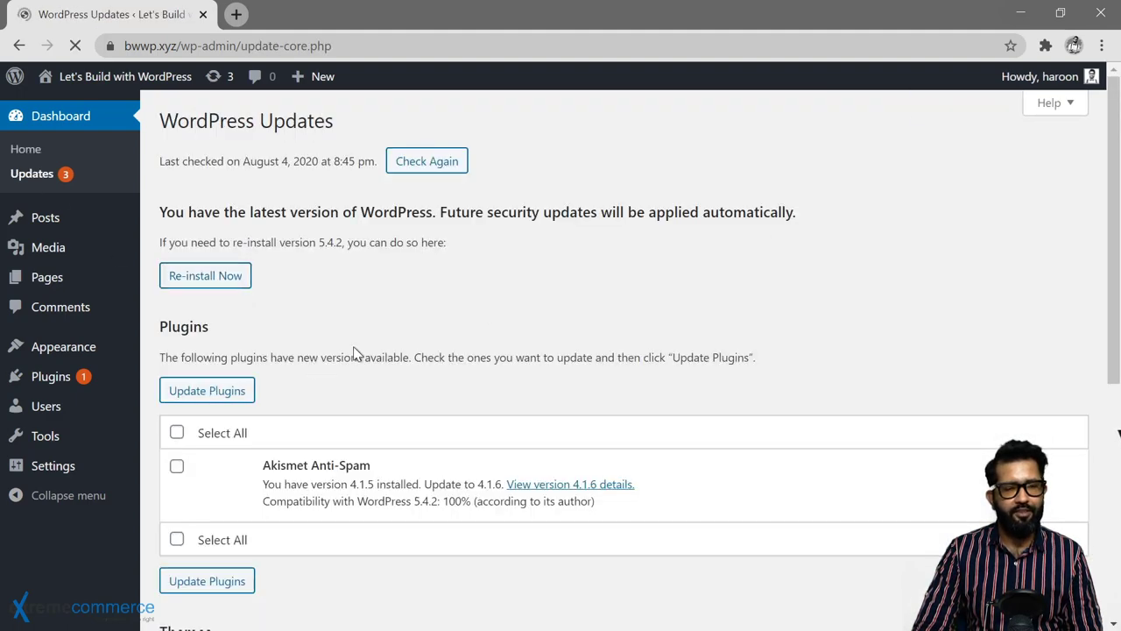
scroll(354, 352, down, 3)
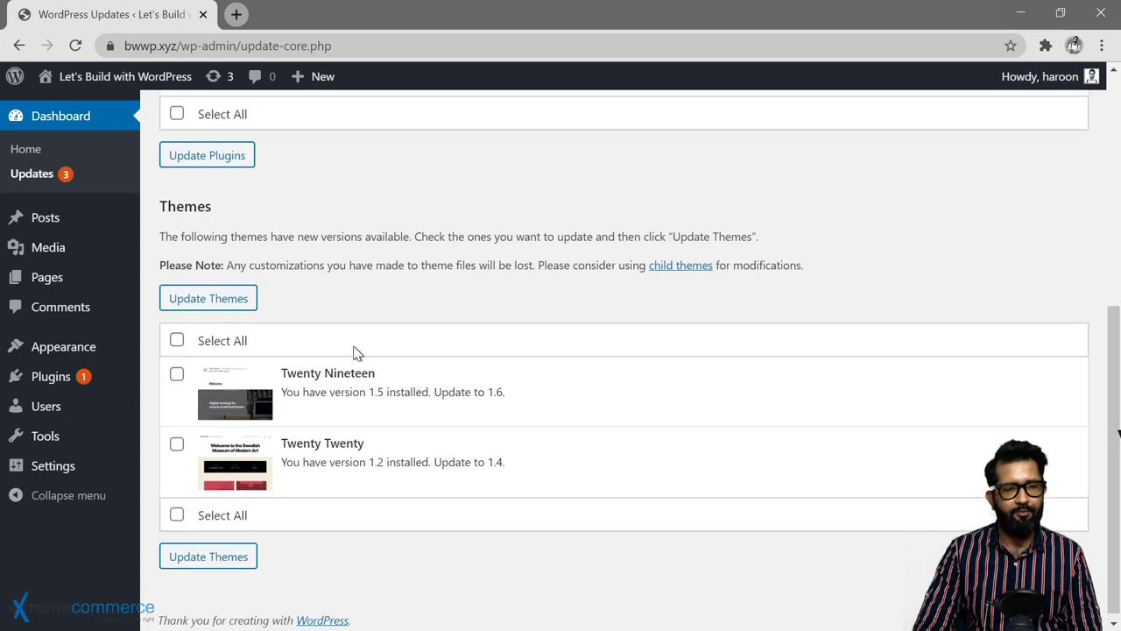
scroll(357, 352, up, 5)
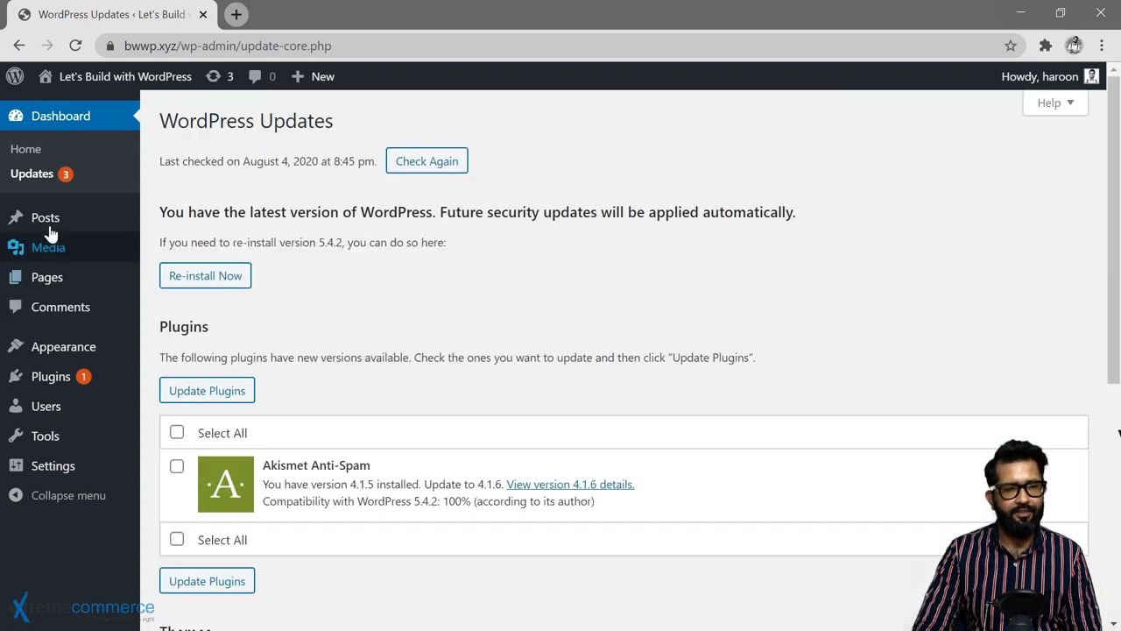
Look through the site's content sections: all posts, the media library, pages and comments
mouse_move(50, 228)
click(158, 230)
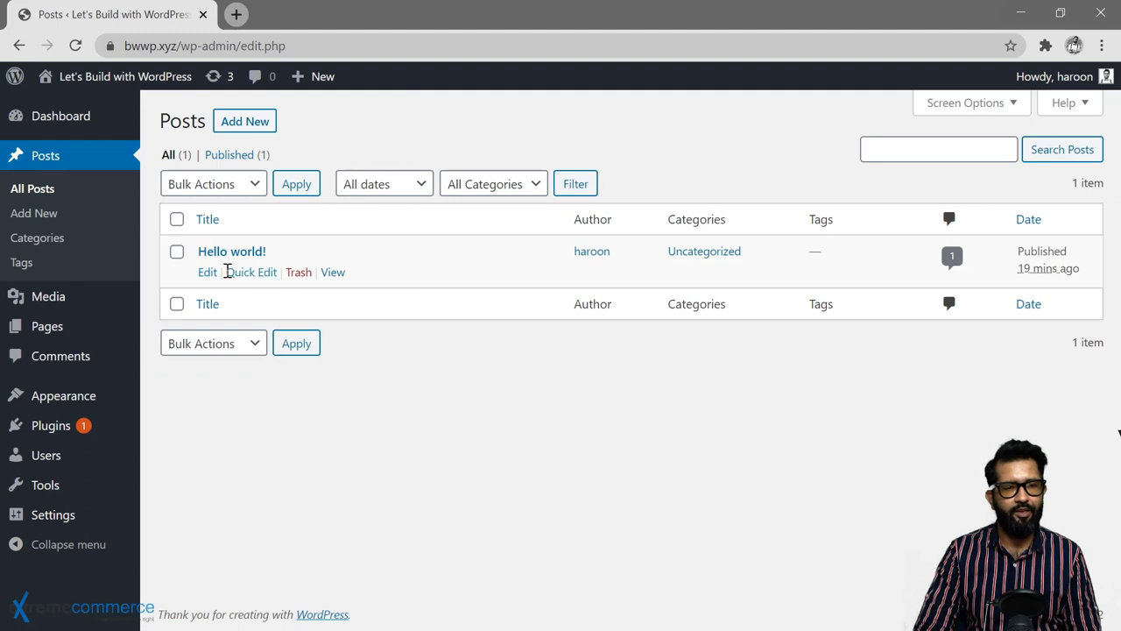
click(30, 300)
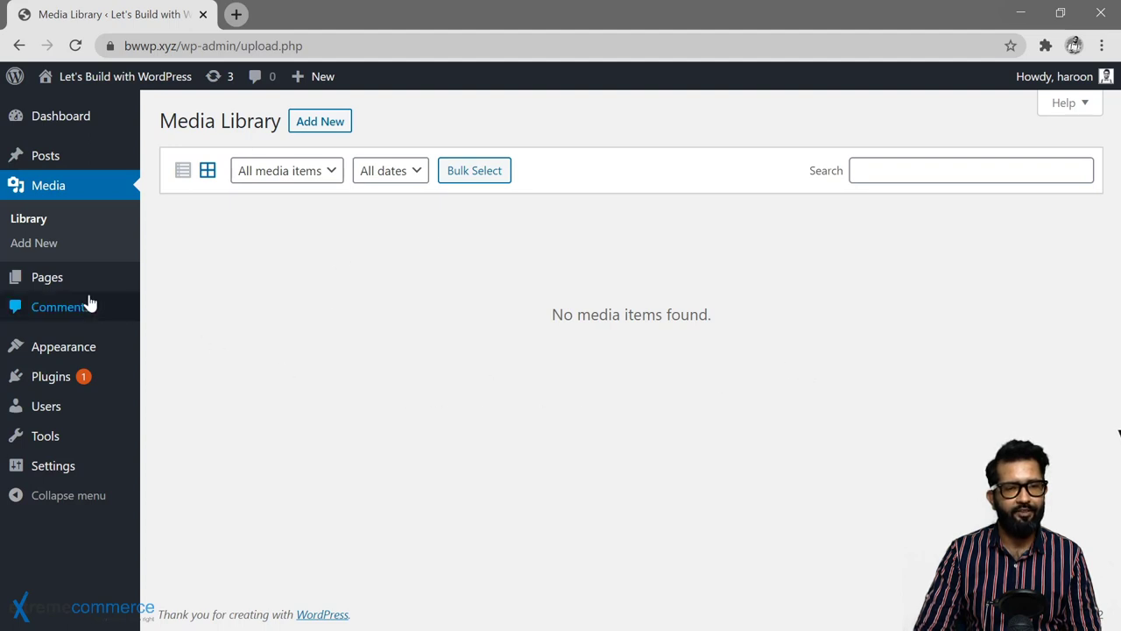
click(48, 279)
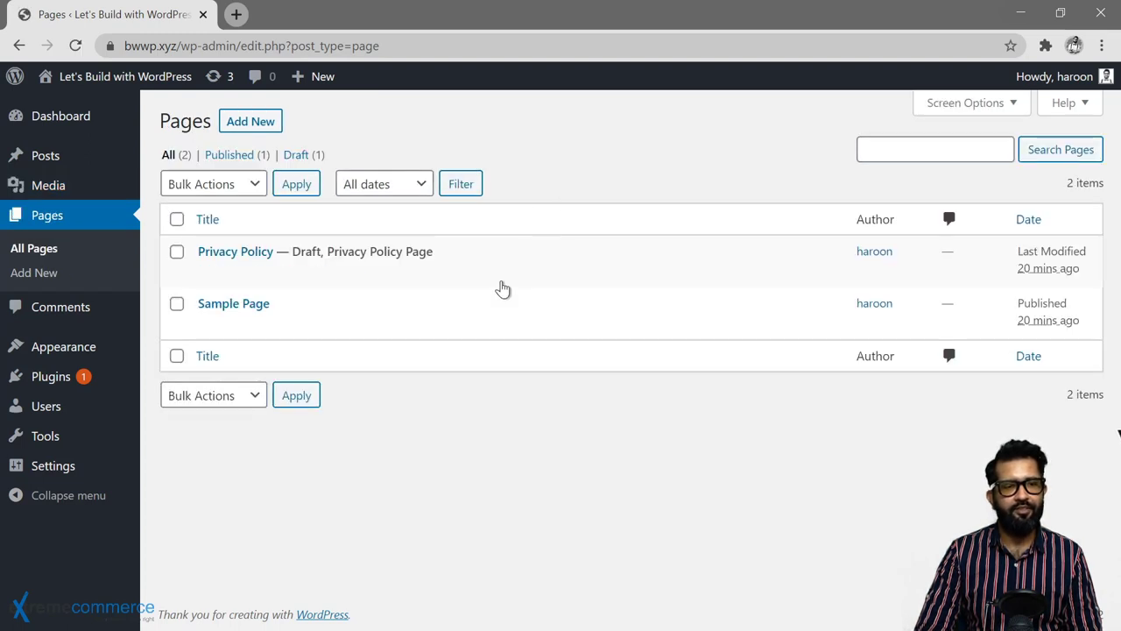
click(48, 308)
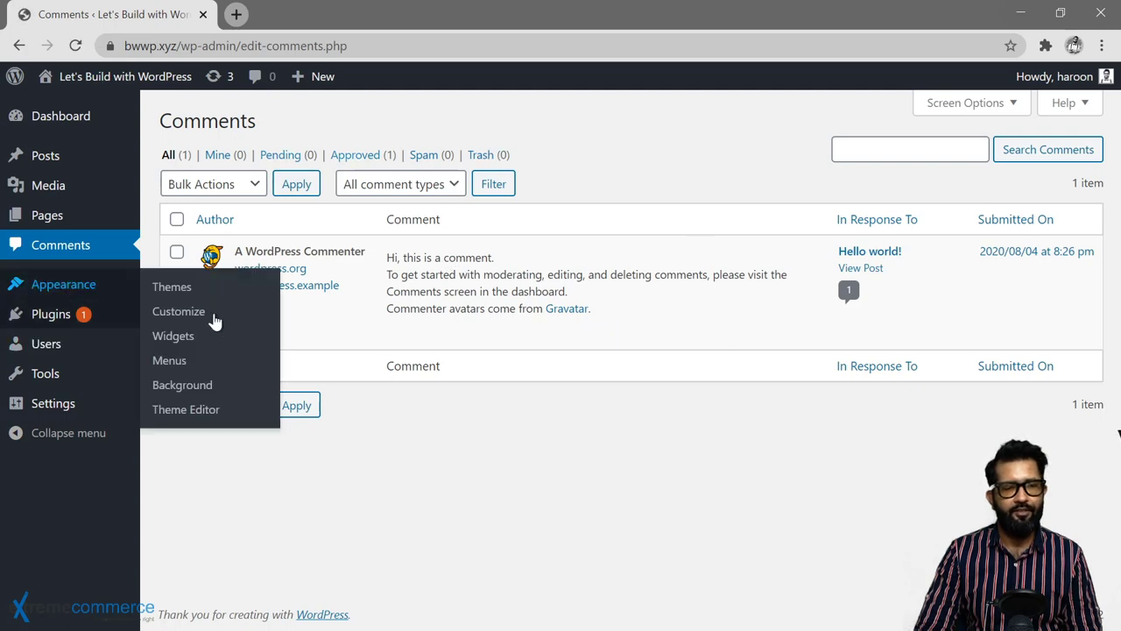
View the list of all users and check the options for changing a user's role
mouse_move(304, 315)
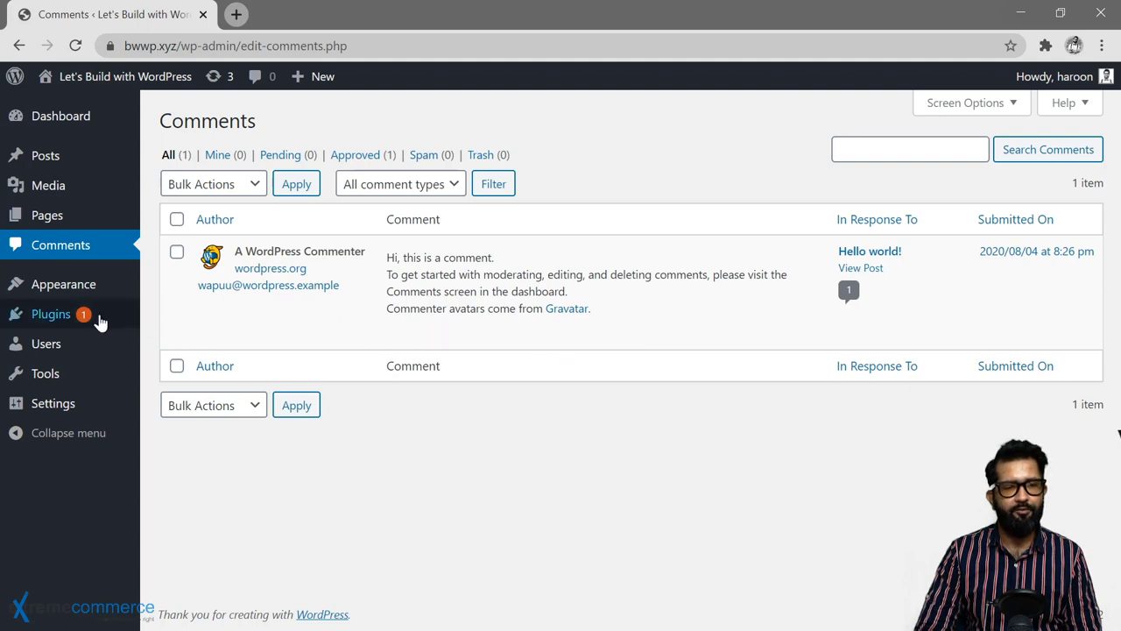
mouse_move(67, 286)
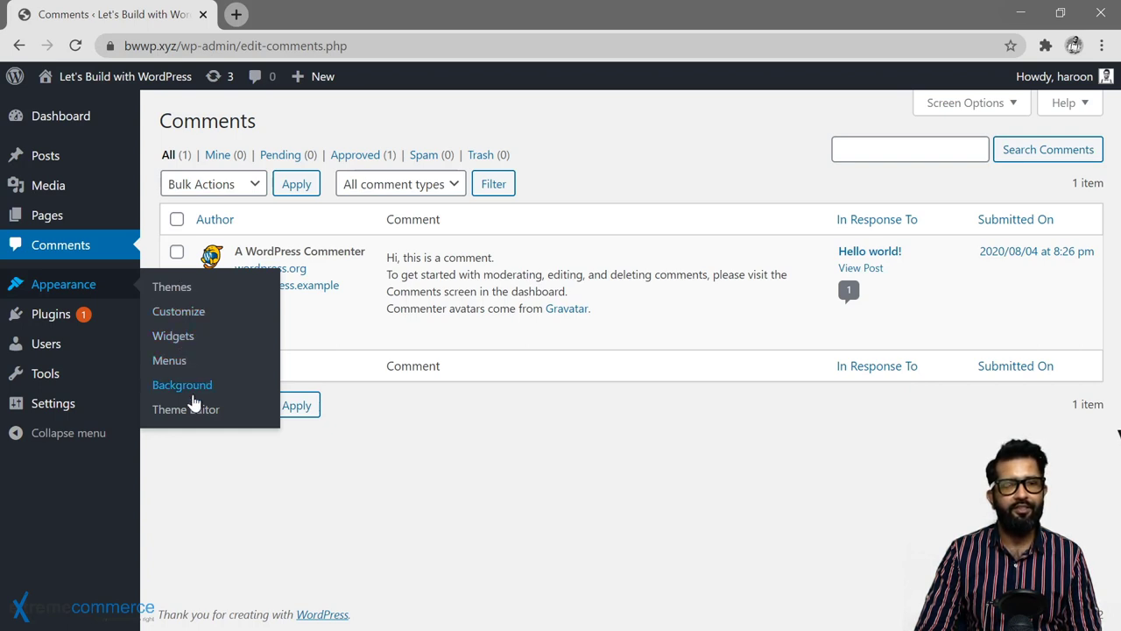
mouse_move(77, 320)
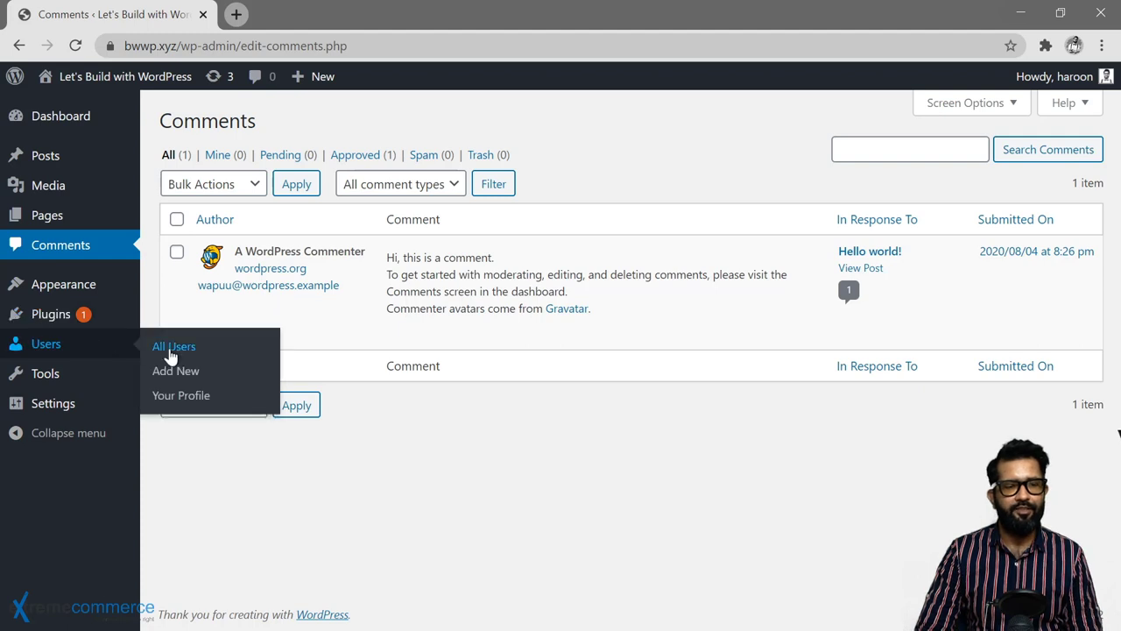
click(167, 347)
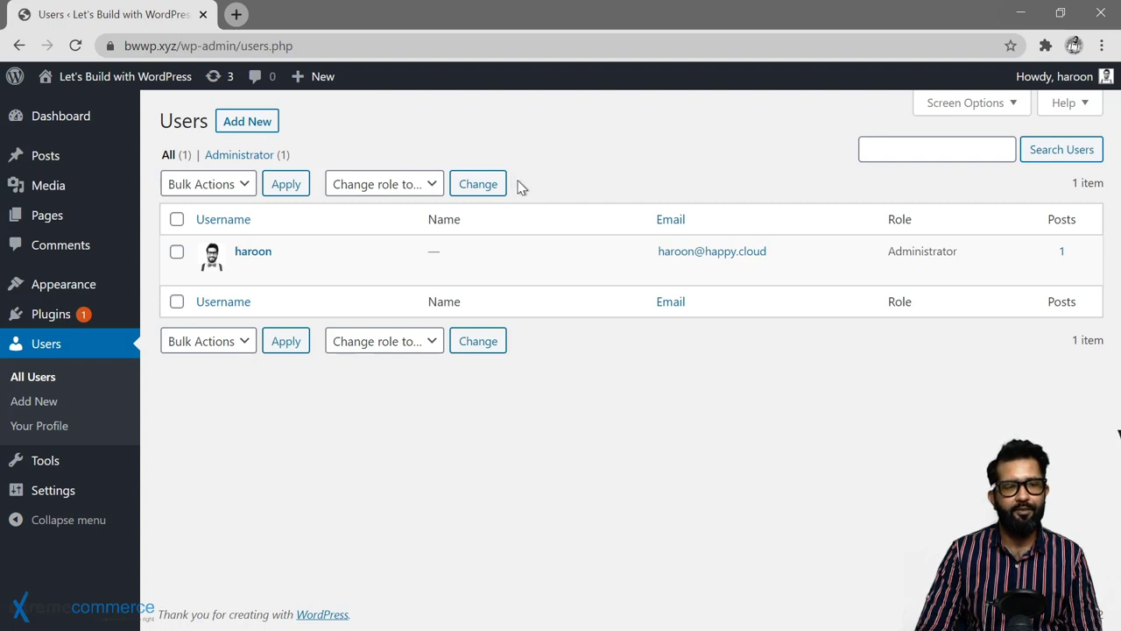
mouse_move(589, 262)
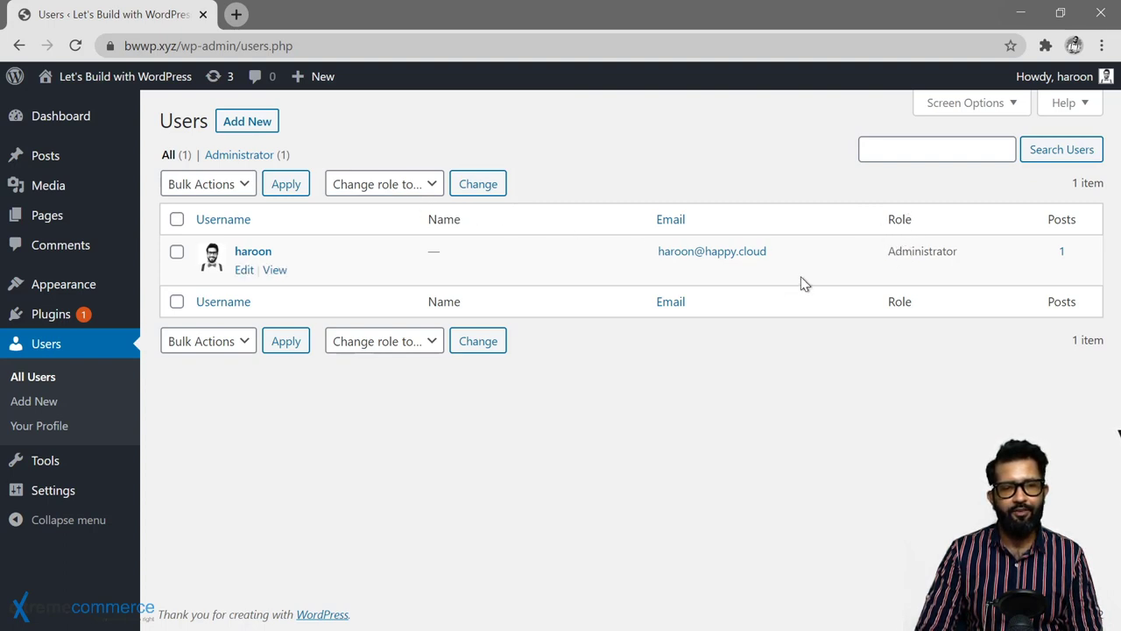
mouse_move(245, 269)
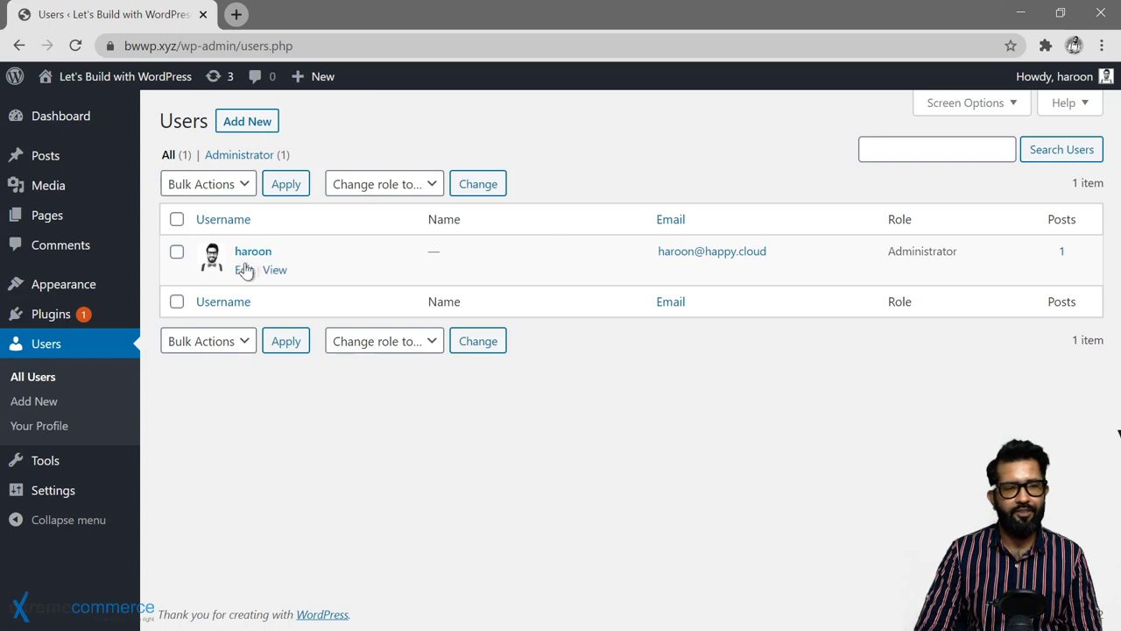
click(396, 191)
mouse_move(214, 281)
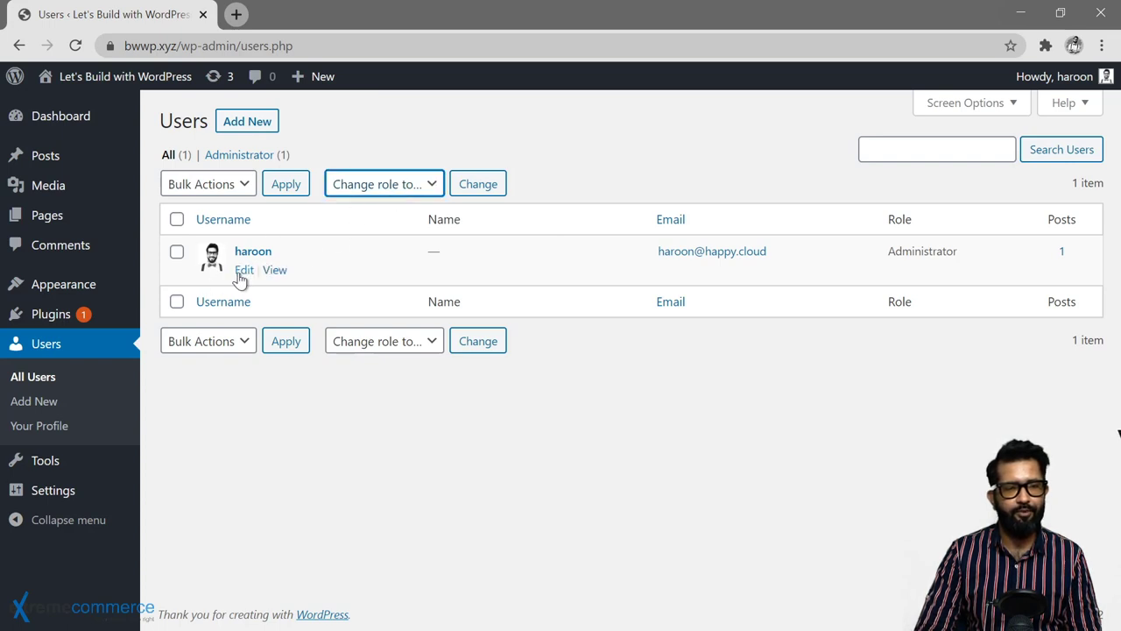
Open your own user profile settings and load the site's front page, bwwp.xyz, in a new browser tab
click(44, 426)
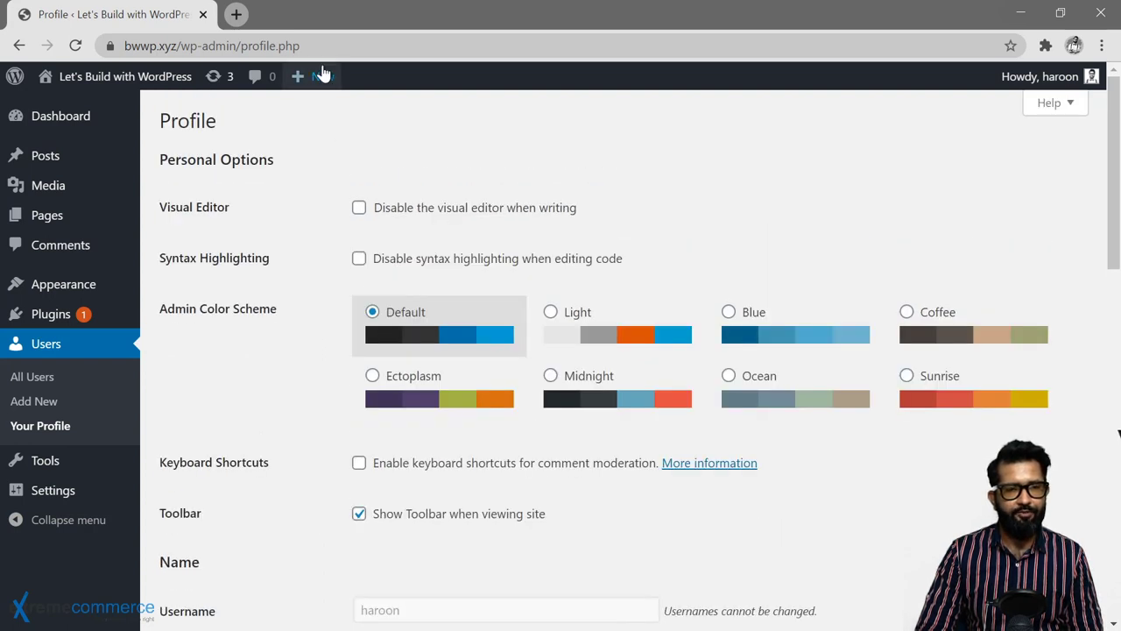
click(235, 14)
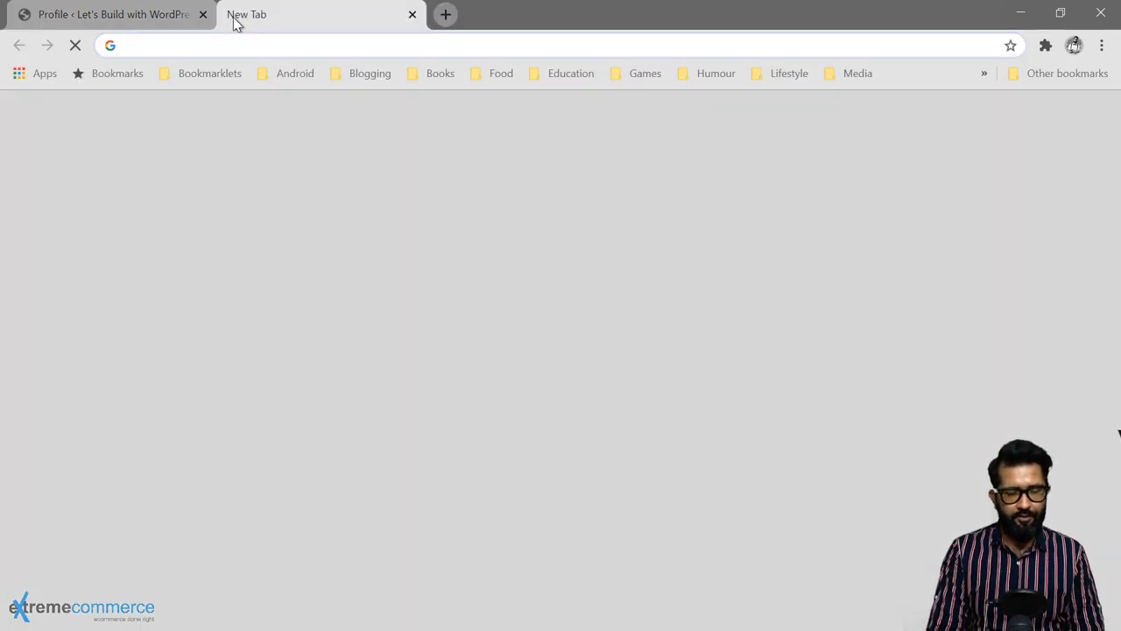
text(w)
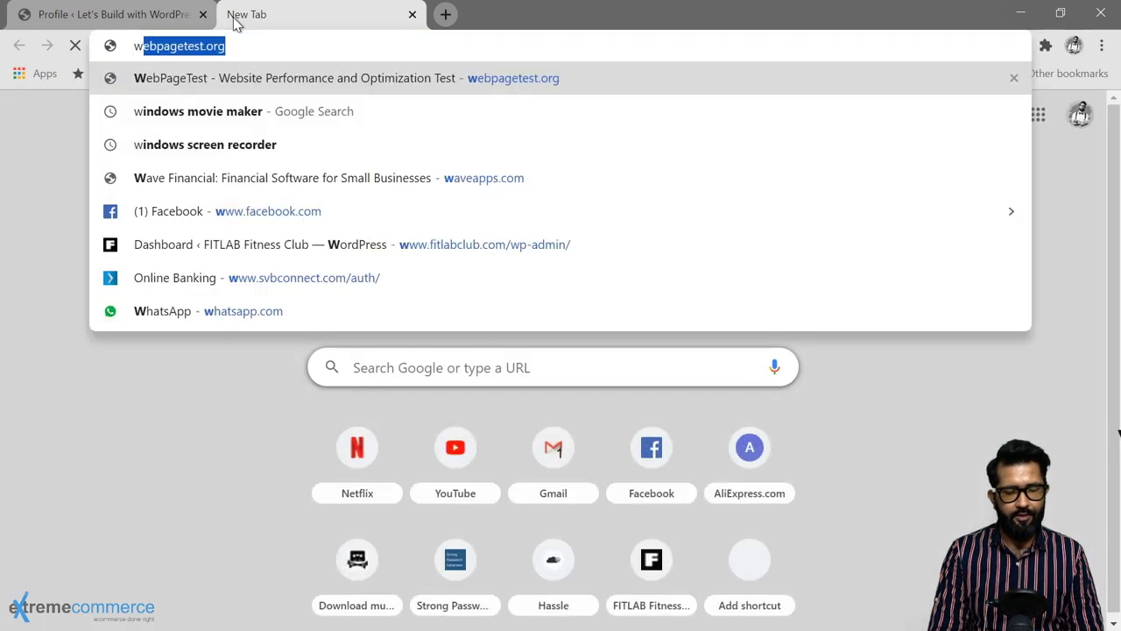
key(BackSpace)
text(bww)
key(Right)
key(Return)
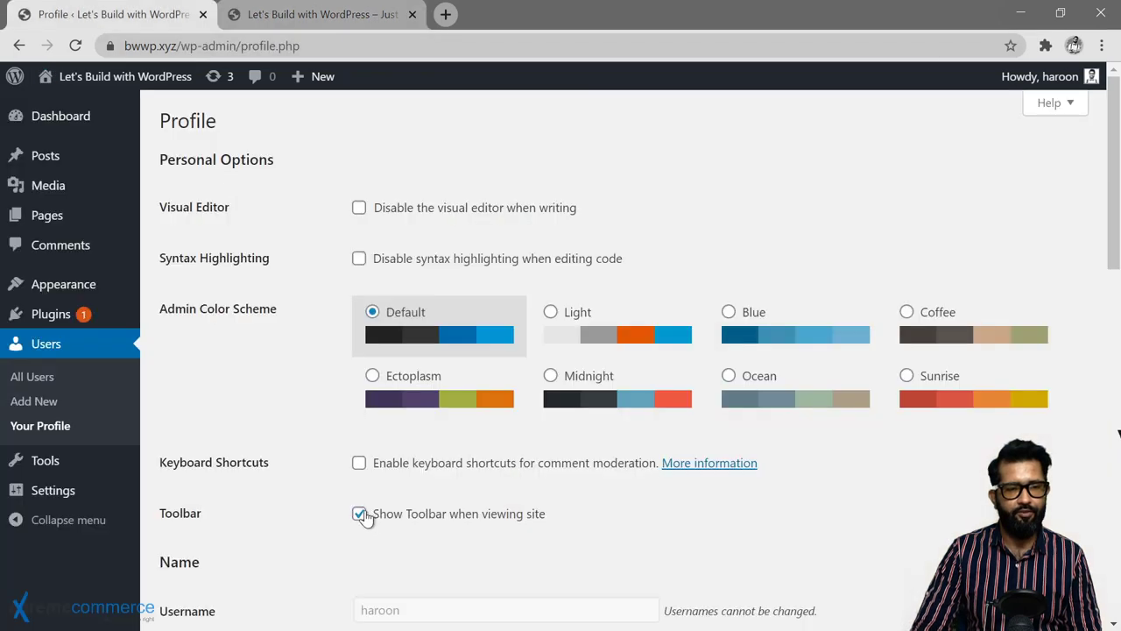
Disable Show Toolbar when viewing site, update the profile, and reload the front page to check the change before returning to the profile
scroll(292, 430, down, 15)
click(218, 536)
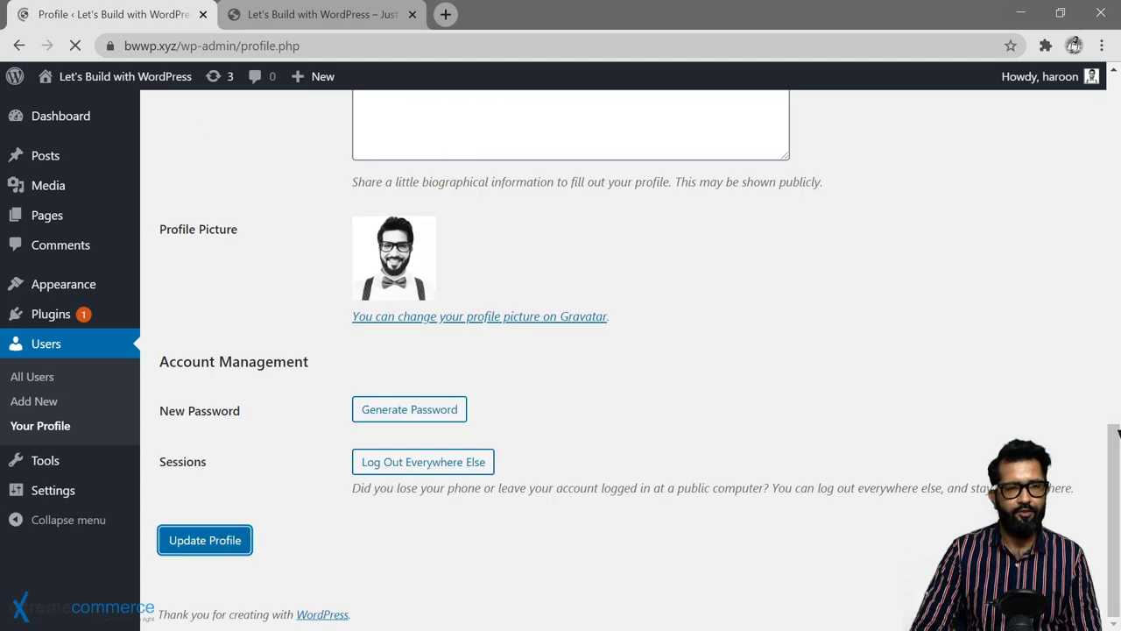
click(351, 14)
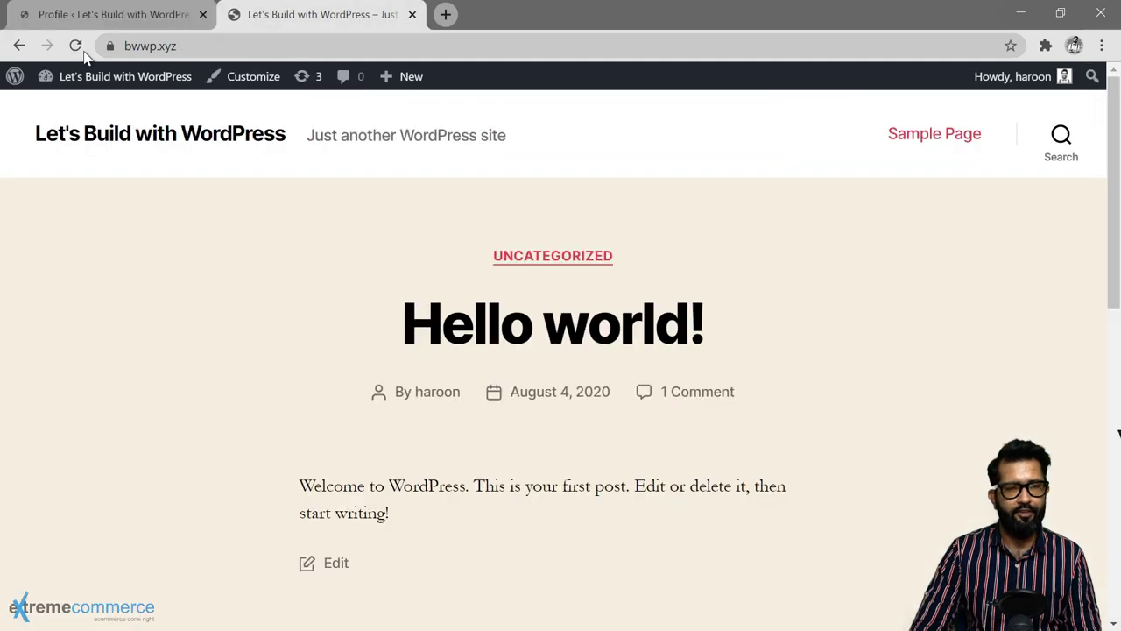
click(94, 42)
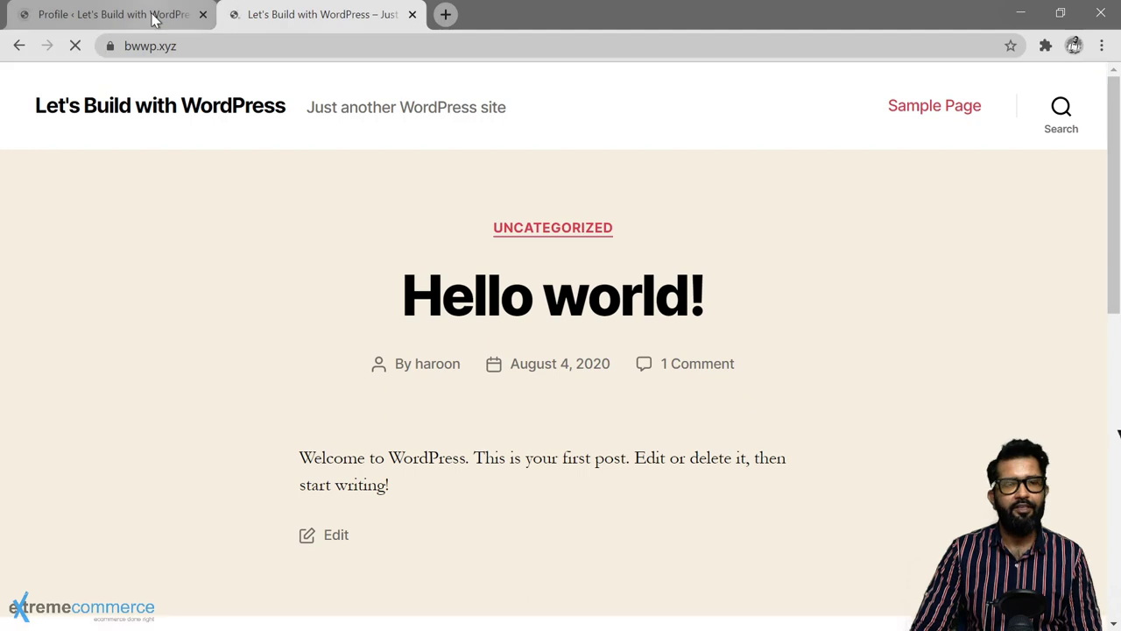
click(153, 16)
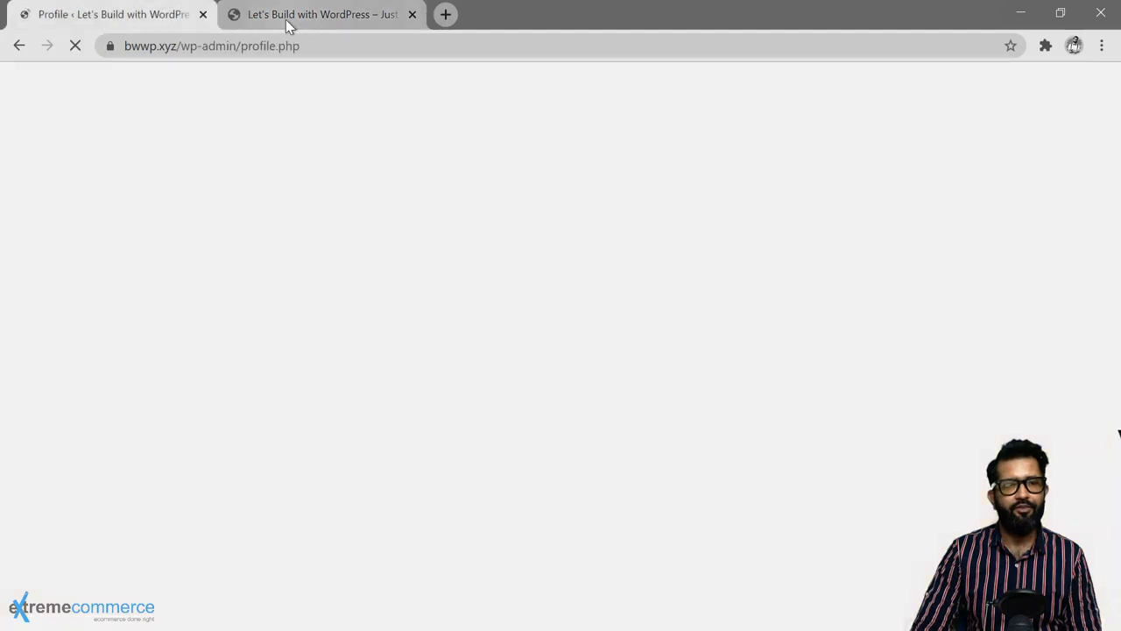
Return to the profile settings and re-enable Show Toolbar when viewing site
click(285, 19)
key(ctrl+shift+Tab)
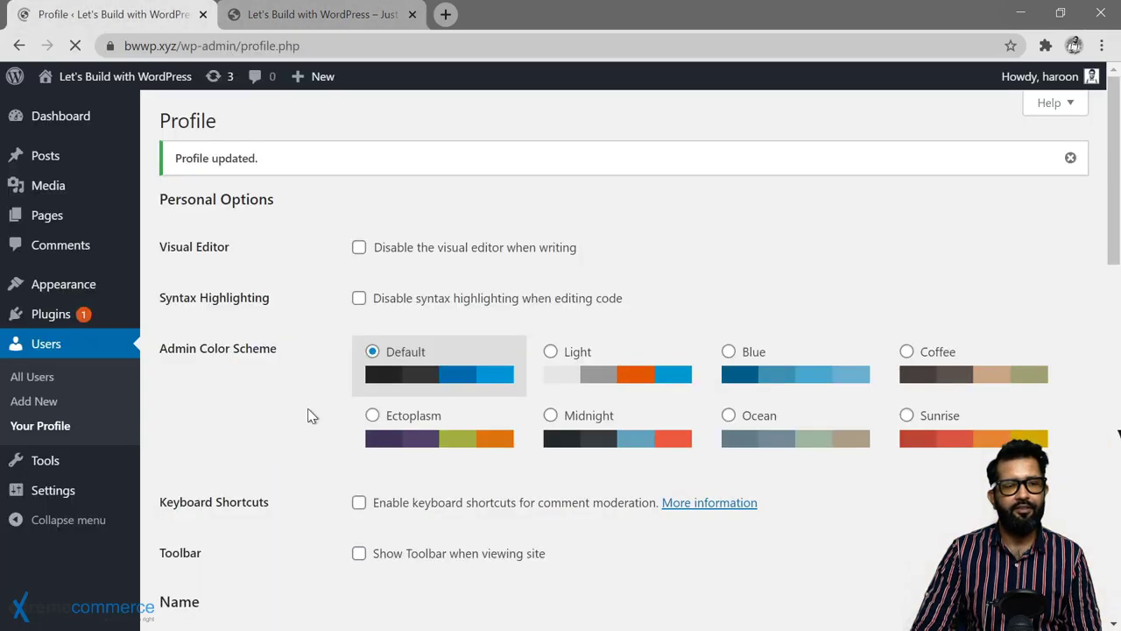
scroll(308, 415, down, 6)
scroll(310, 395, up, 2)
click(359, 203)
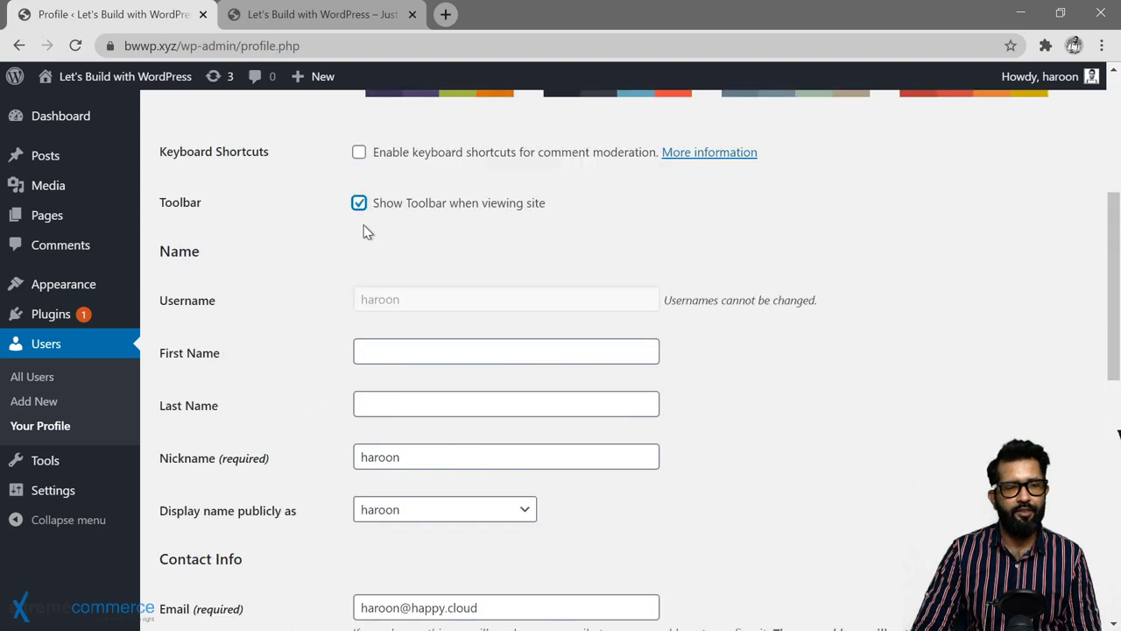
Fill in the First Name and Last Name fields of the profile with the account owner's name
click(373, 345)
text(Haroon)
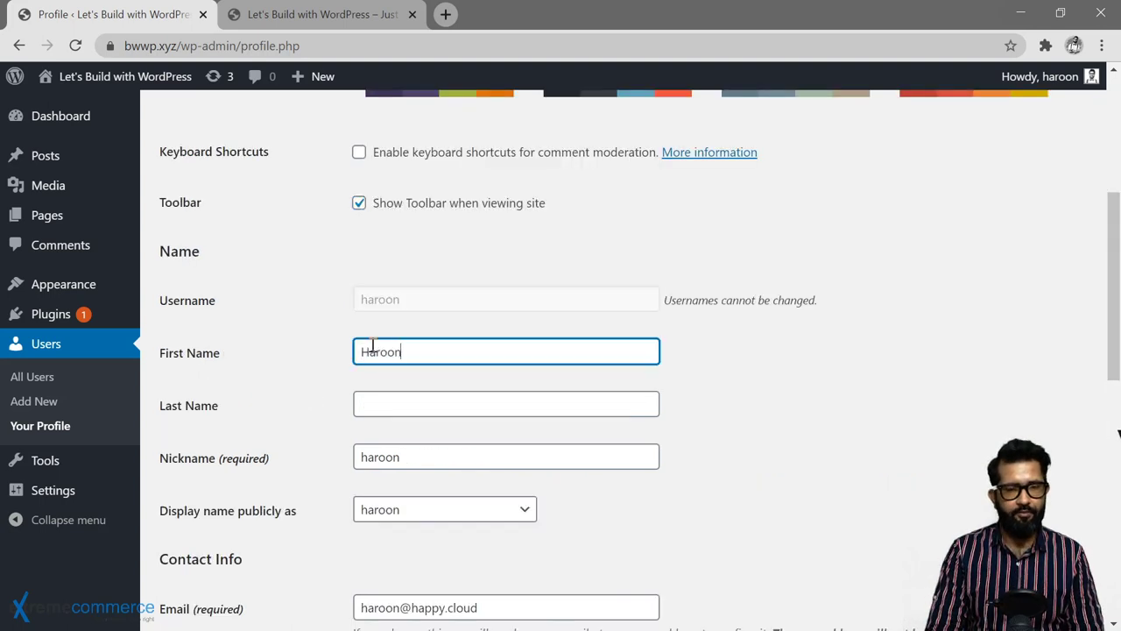
key(Tab)
text(Raja)
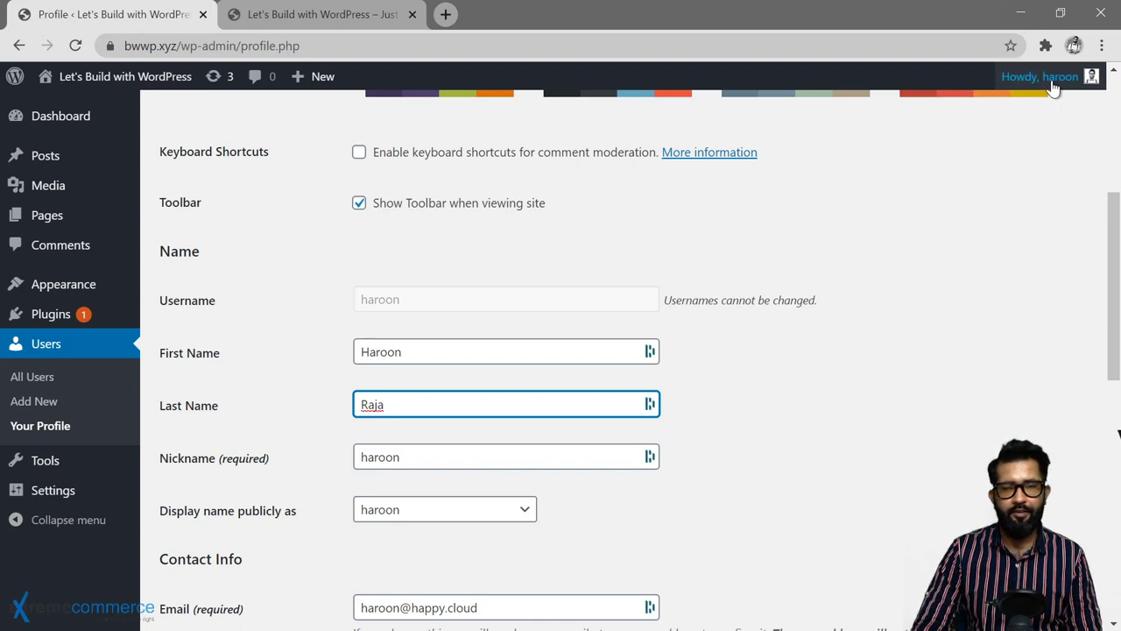
mouse_move(1054, 85)
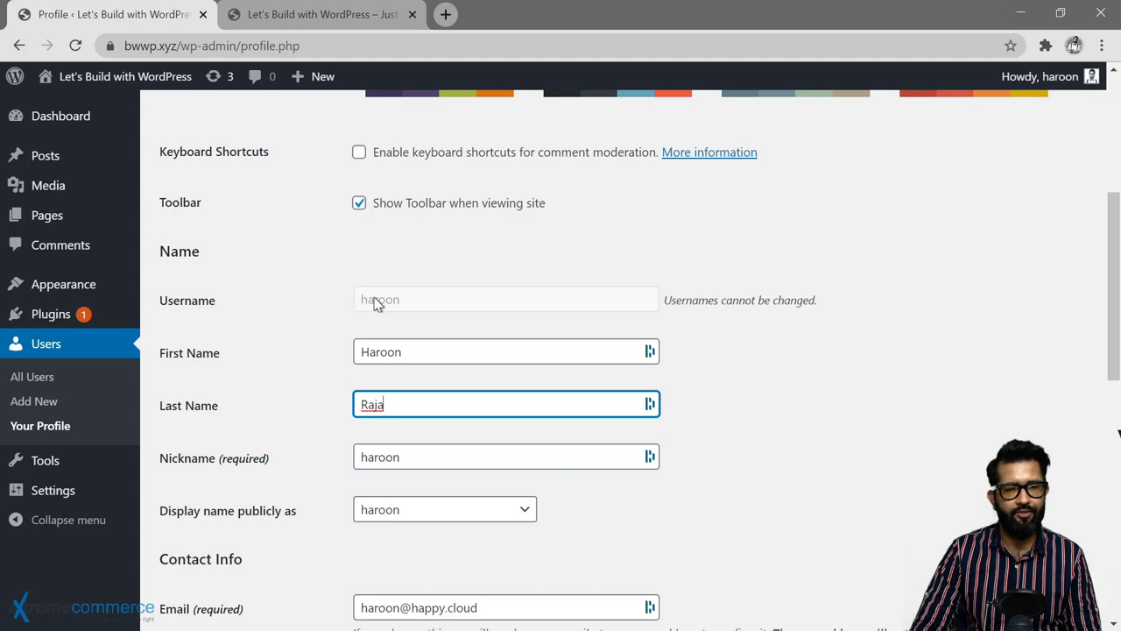
Capitalize the first letter of the profile's nickname
scroll(313, 325, down, 2)
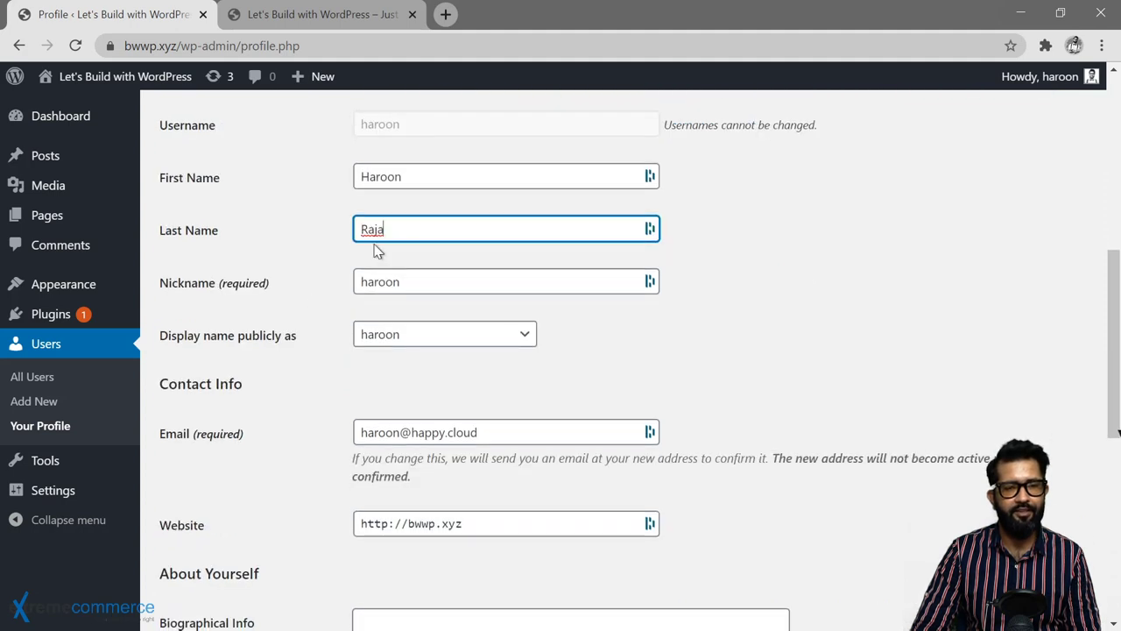
click(412, 284)
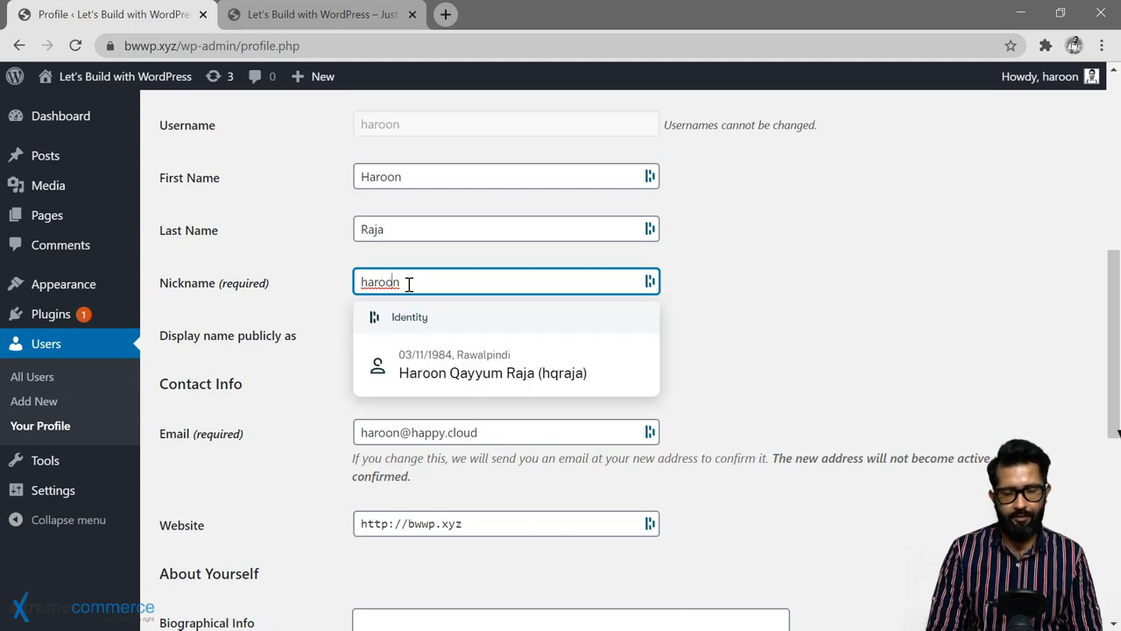
key(Home)
key(shift+Right)
text(H)
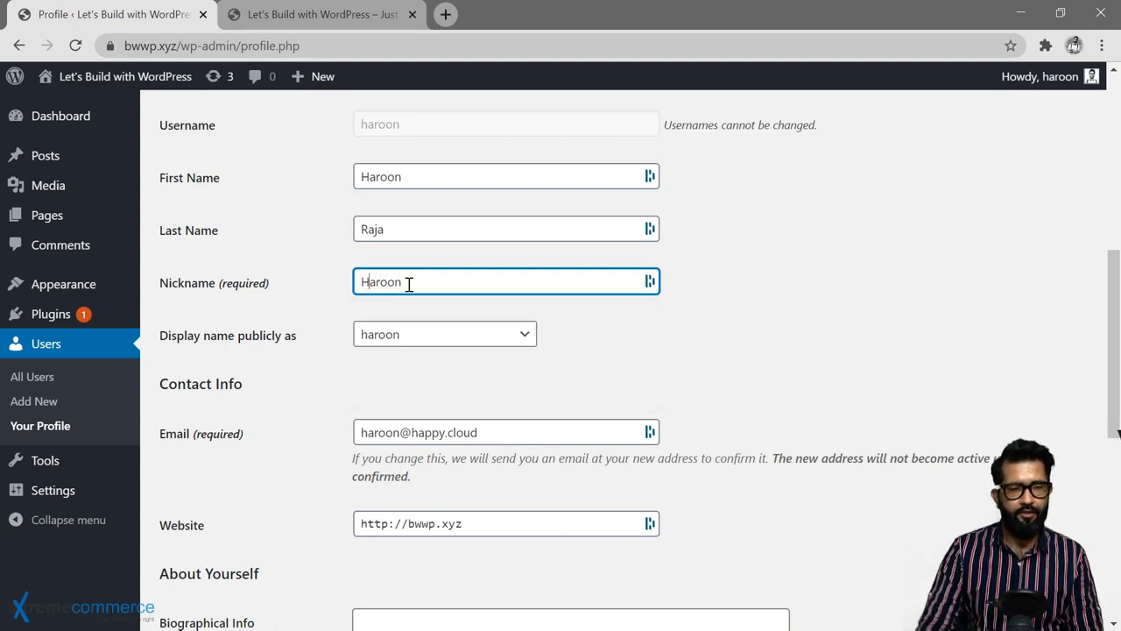
Set Display name publicly as to the account owner's first name followed by the last name
click(456, 347)
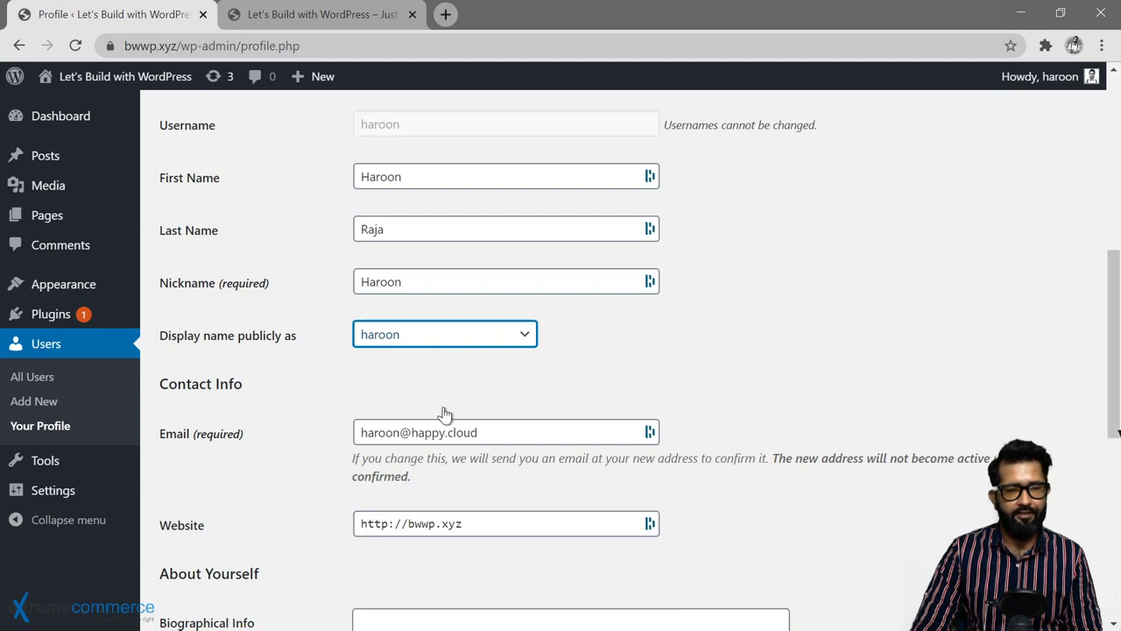
key(Down)
key(Down)
key(Down)
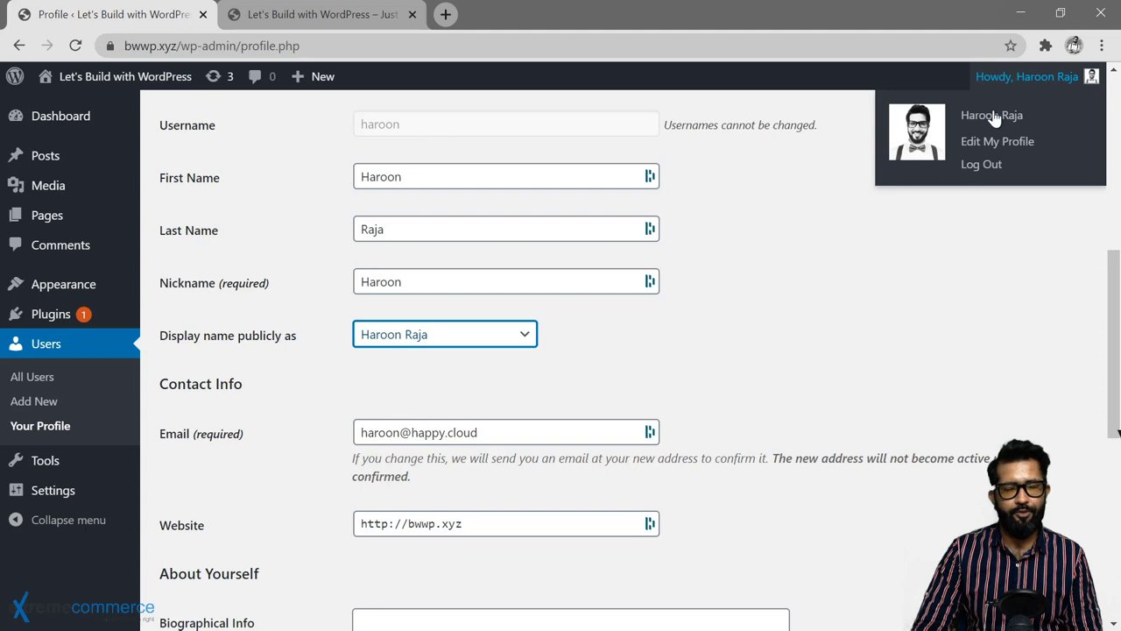
Clear the Website address in the profile's contact info, leaving the field empty
scroll(733, 248, down, 1)
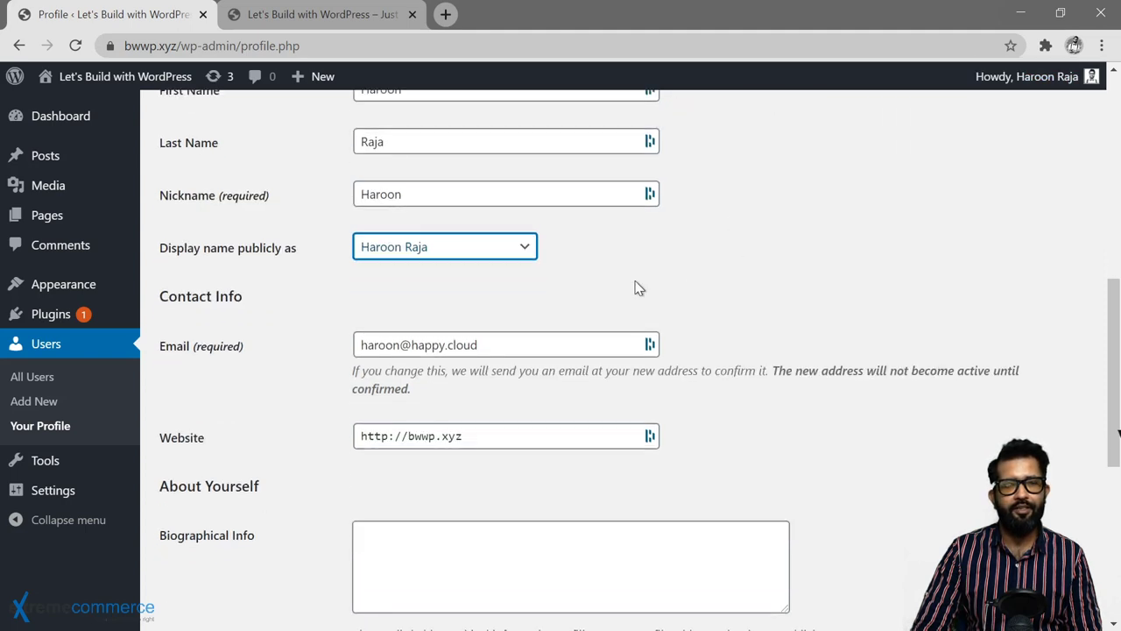
scroll(331, 272, up, 2)
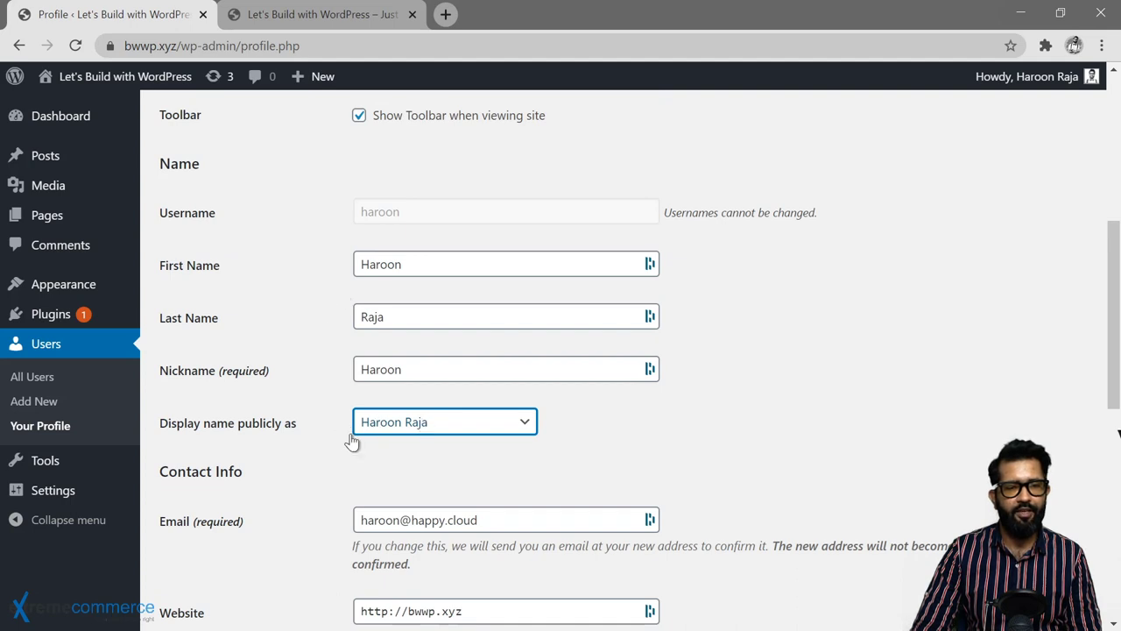
scroll(326, 454, down, 2)
scroll(331, 422, down, 2)
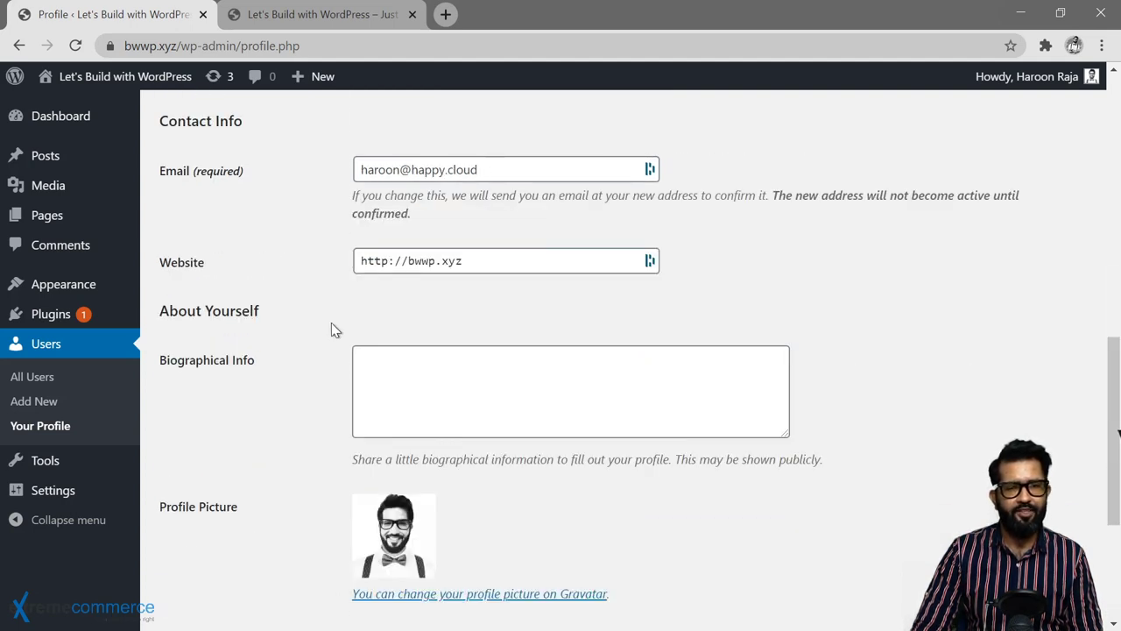
scroll(332, 323, down, 1)
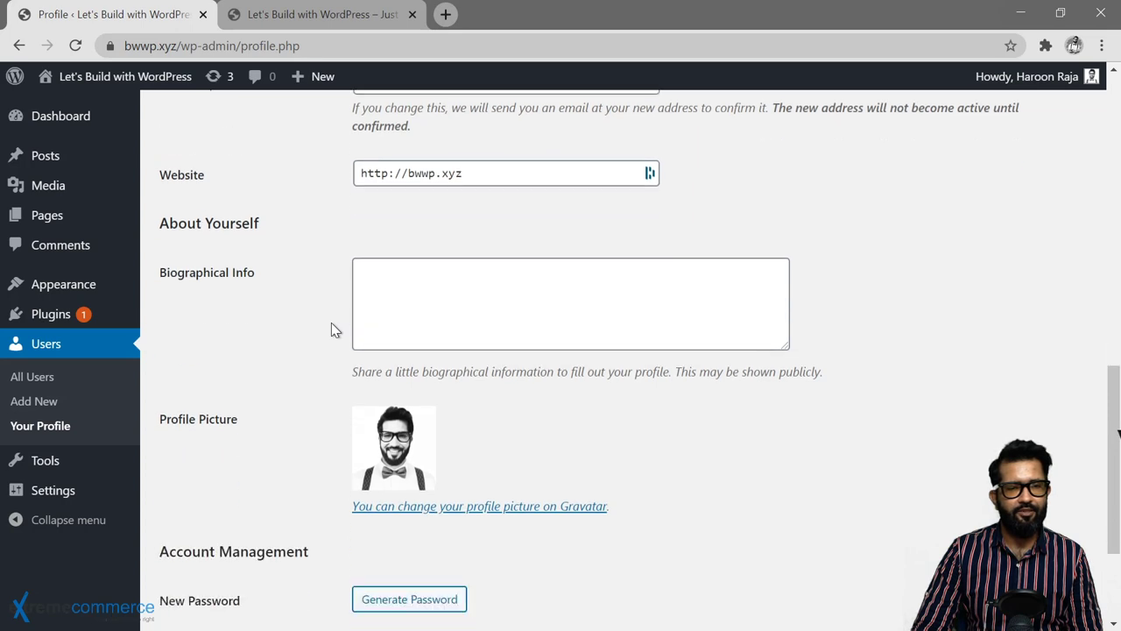
click(496, 175)
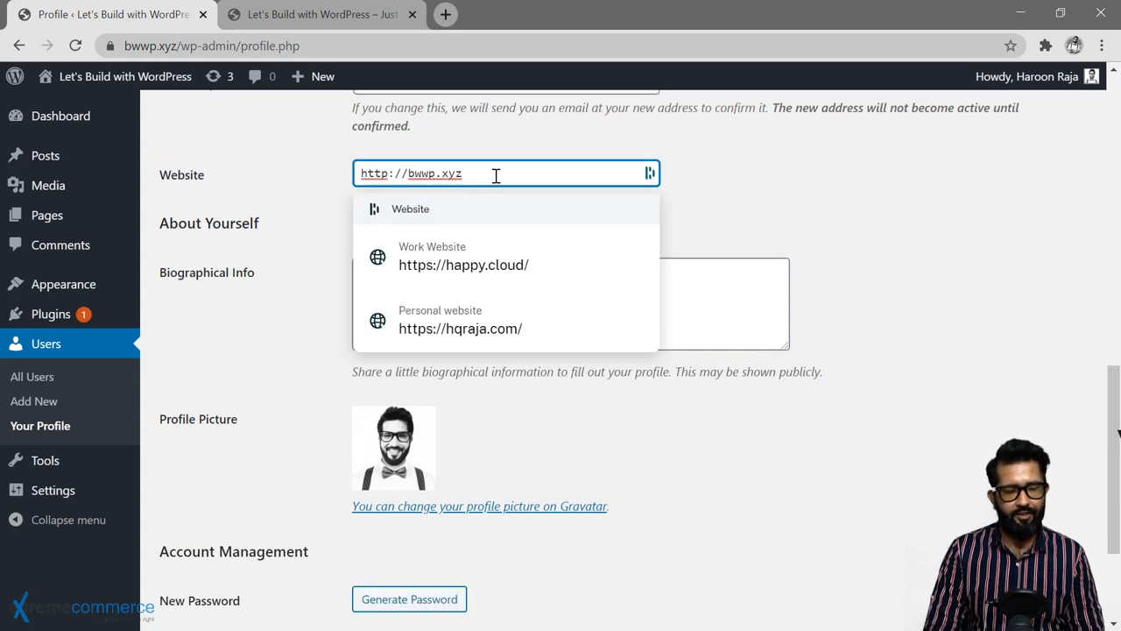
key(BackSpace)
key(BackSpace)
key(BackSpace)
key(BackSpace)
key(BackSpace)
key(BackSpace)
key(BackSpace)
key(BackSpace)
key(BackSpace)
key(BackSpace)
key(BackSpace)
key(BackSpace)
key(BackSpace)
key(BackSpace)
key(BackSpace)
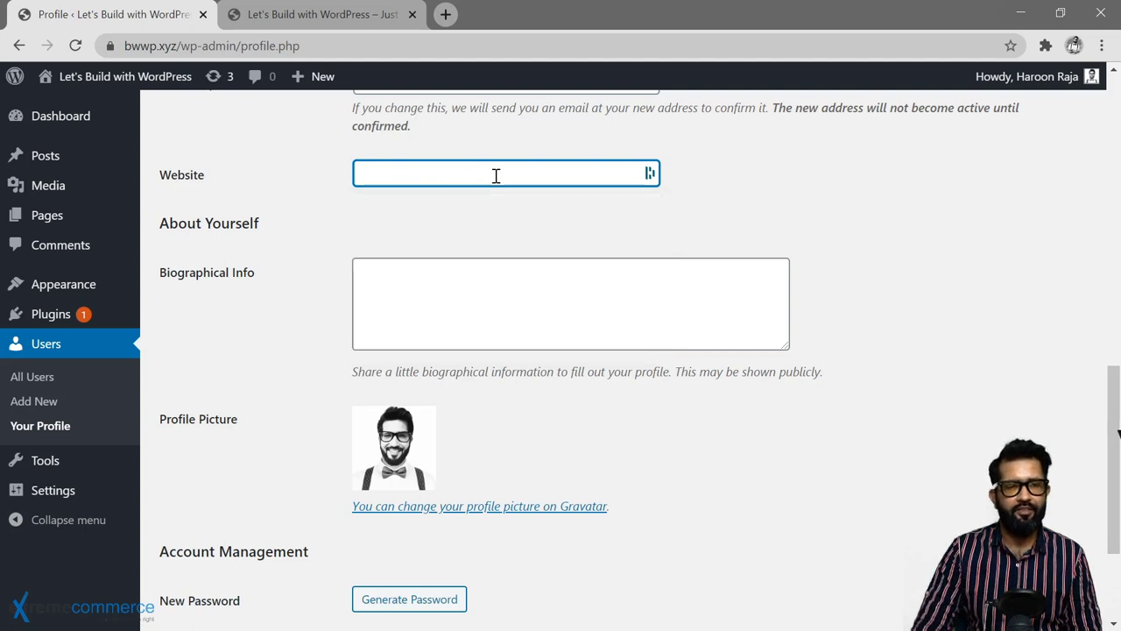
click(324, 279)
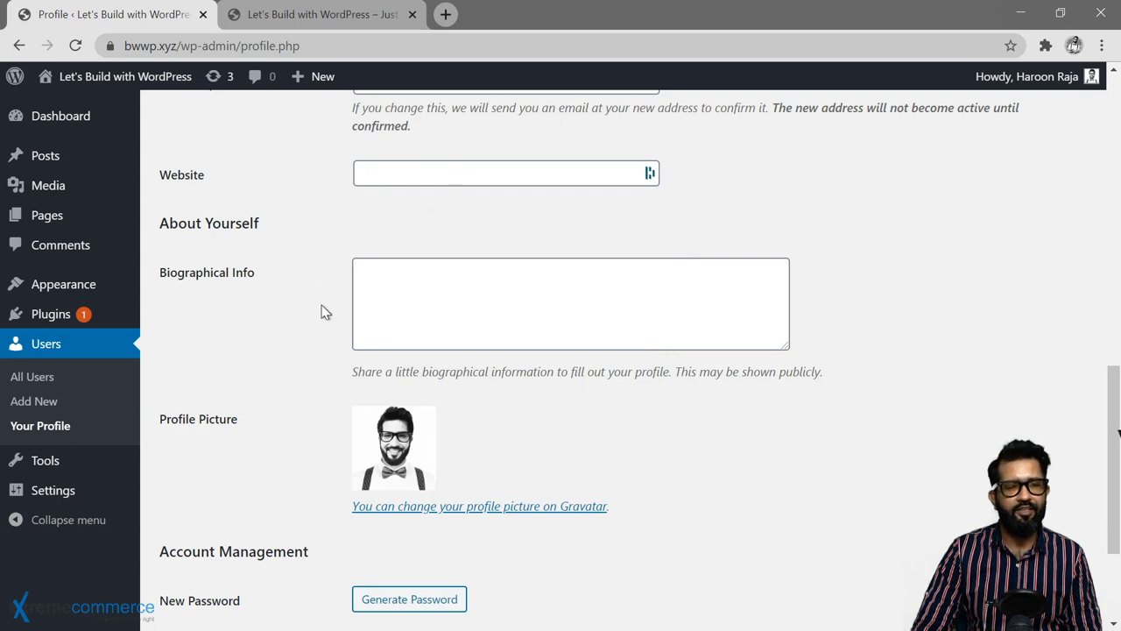
Write a biographical info sentence saying the account owner "is the instructor of the Build with WordPress Course by Extreme Commerce."
scroll(300, 328, down, 1)
click(427, 214)
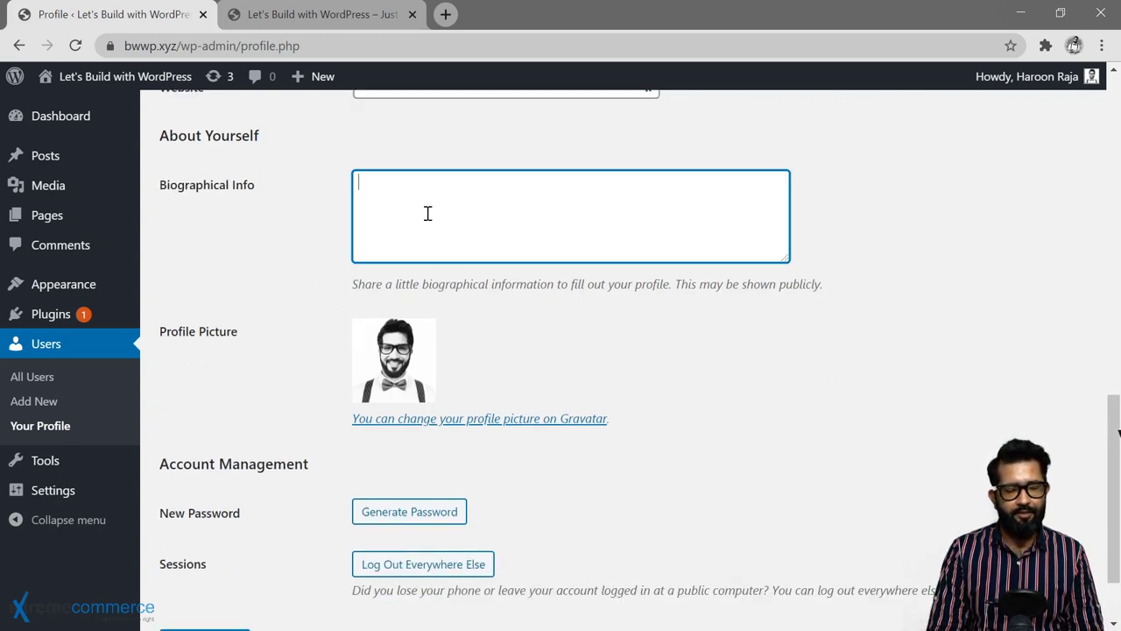
text(Har)
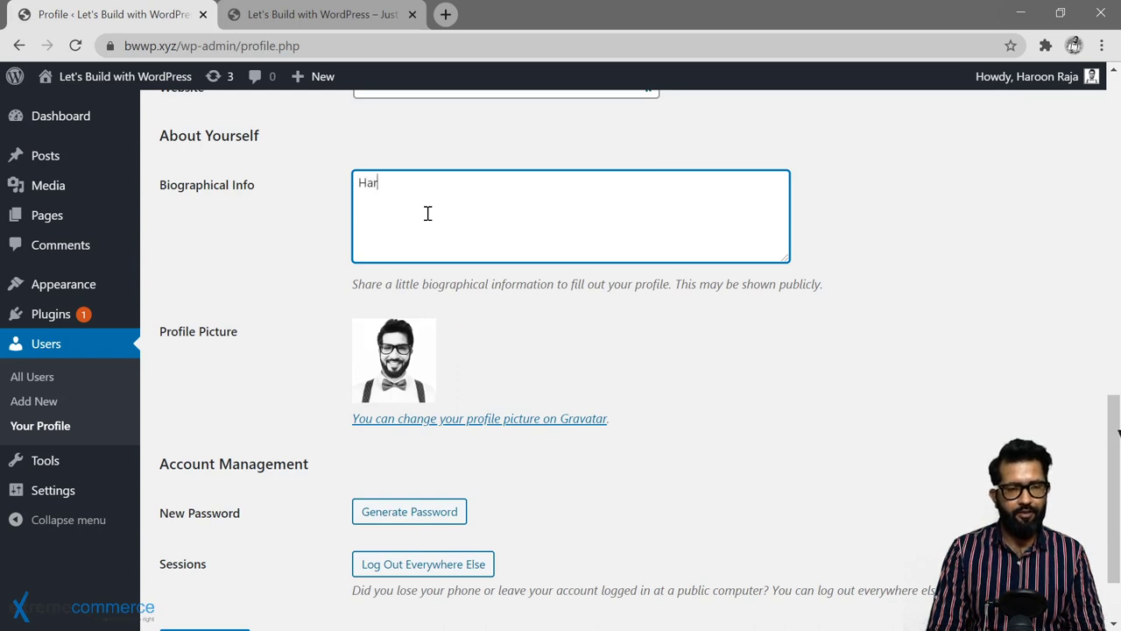
text(oon is the instru)
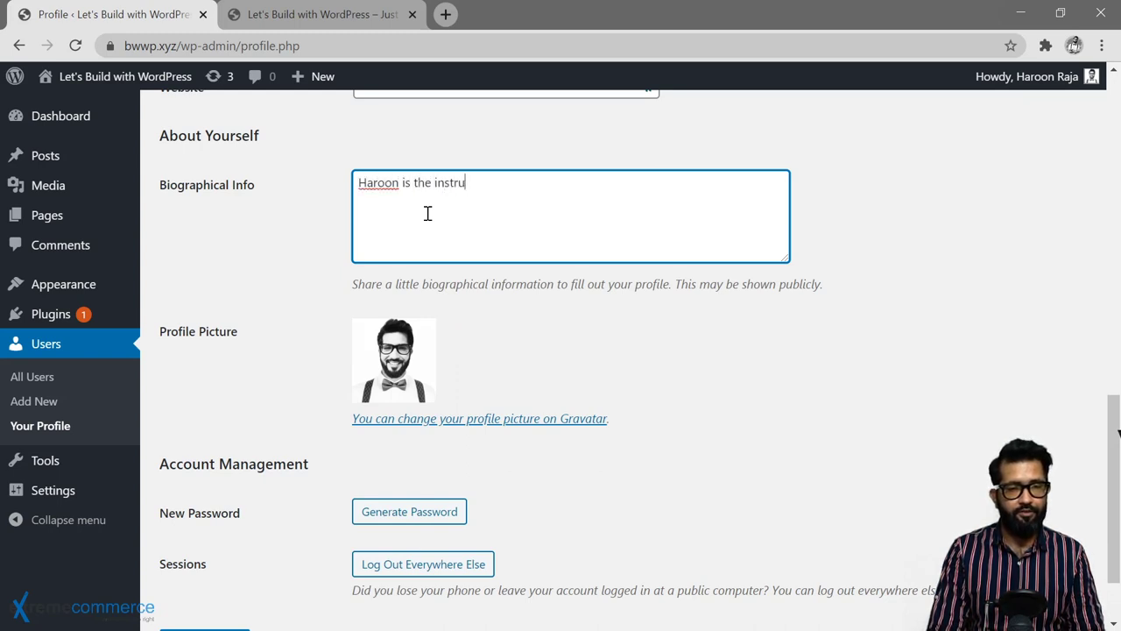
text(ctor of the Bui)
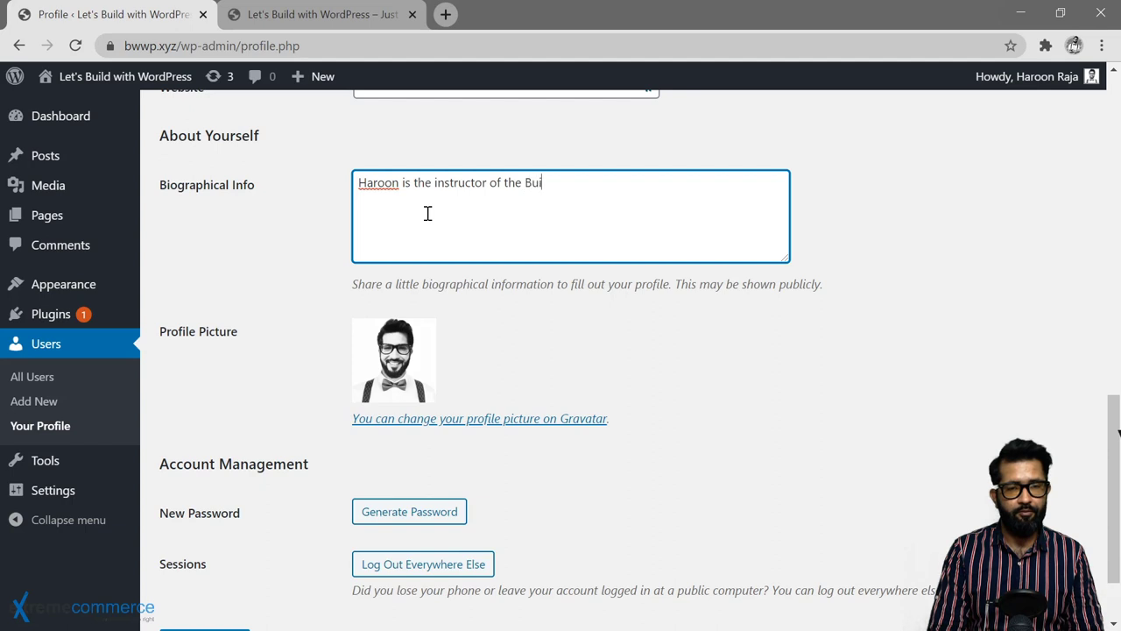
text(ld with Word)
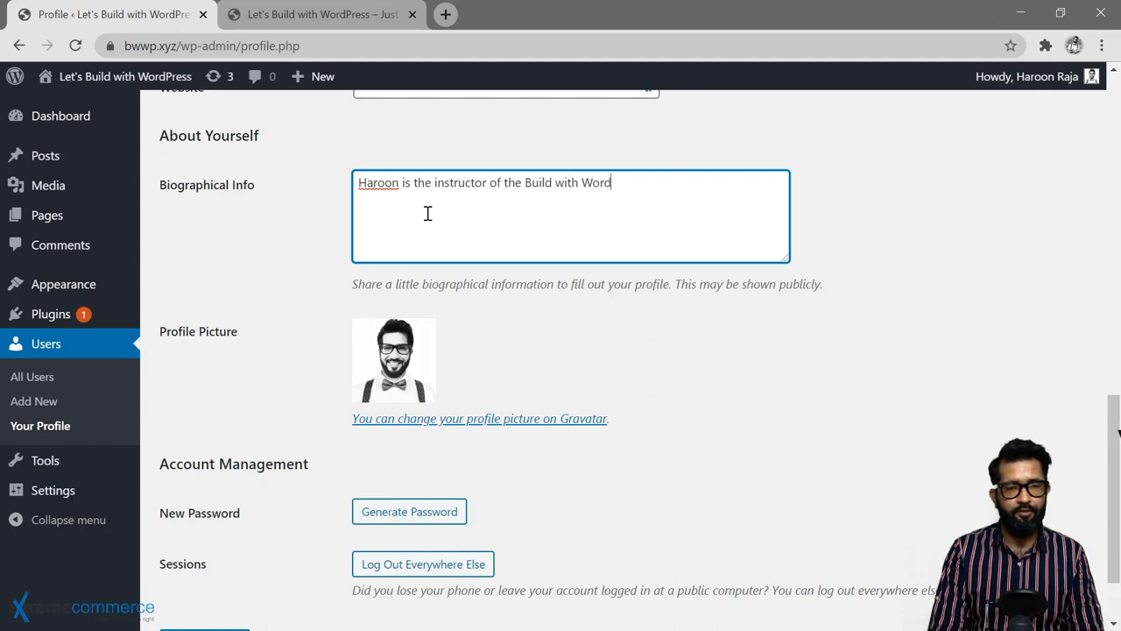
text(Press Cou)
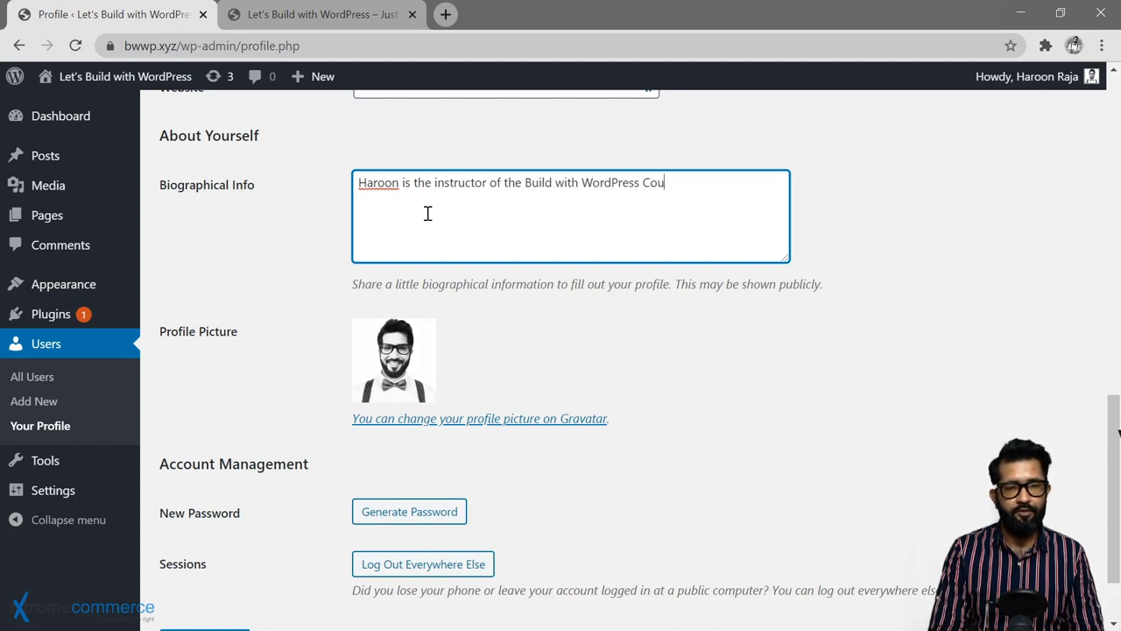
text(rse n)
text(y)
key(BackSpace)
key(BackSpace)
key(BackSpace)
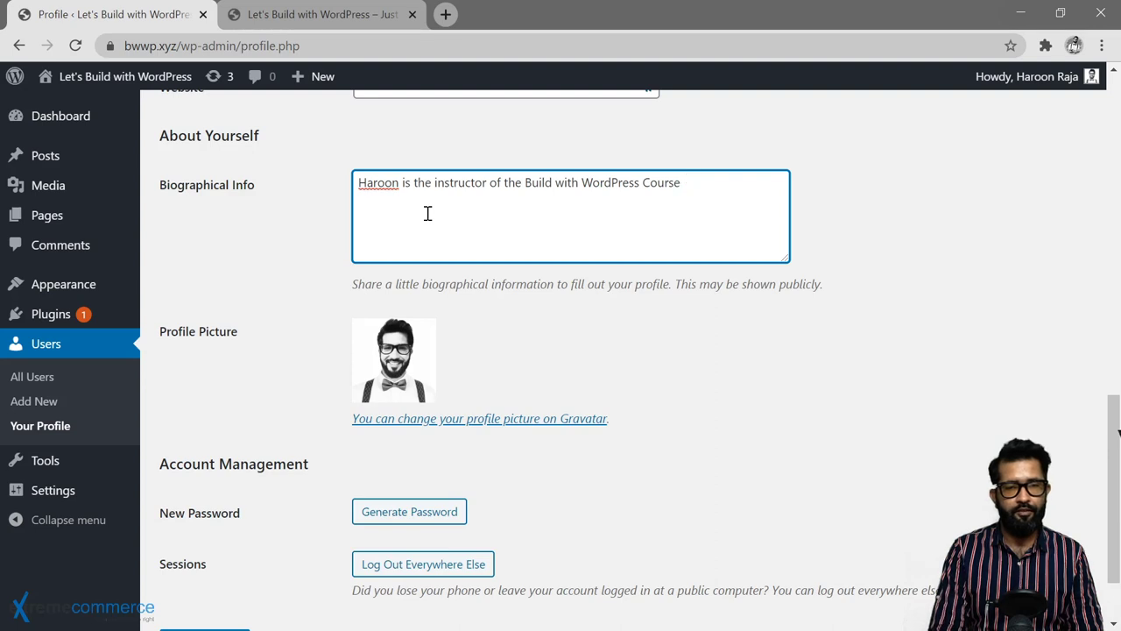
text(by Extreme C)
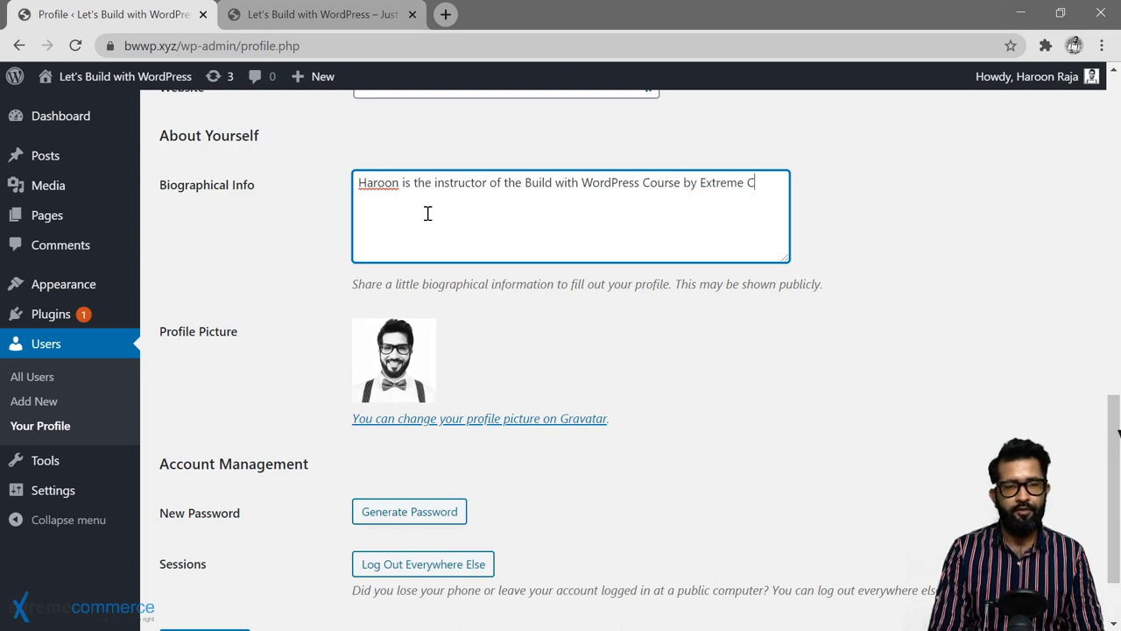
text(ommerce.)
Review the completed name, contact and account management fields, and update the profile
scroll(313, 376, down, 2)
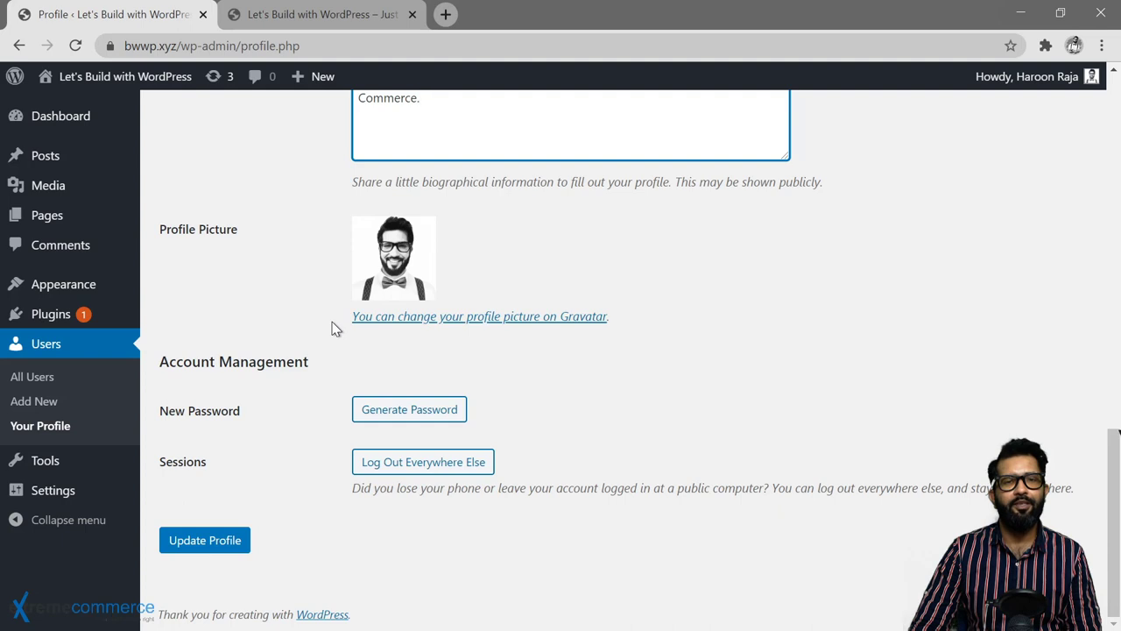
scroll(331, 328, up, 6)
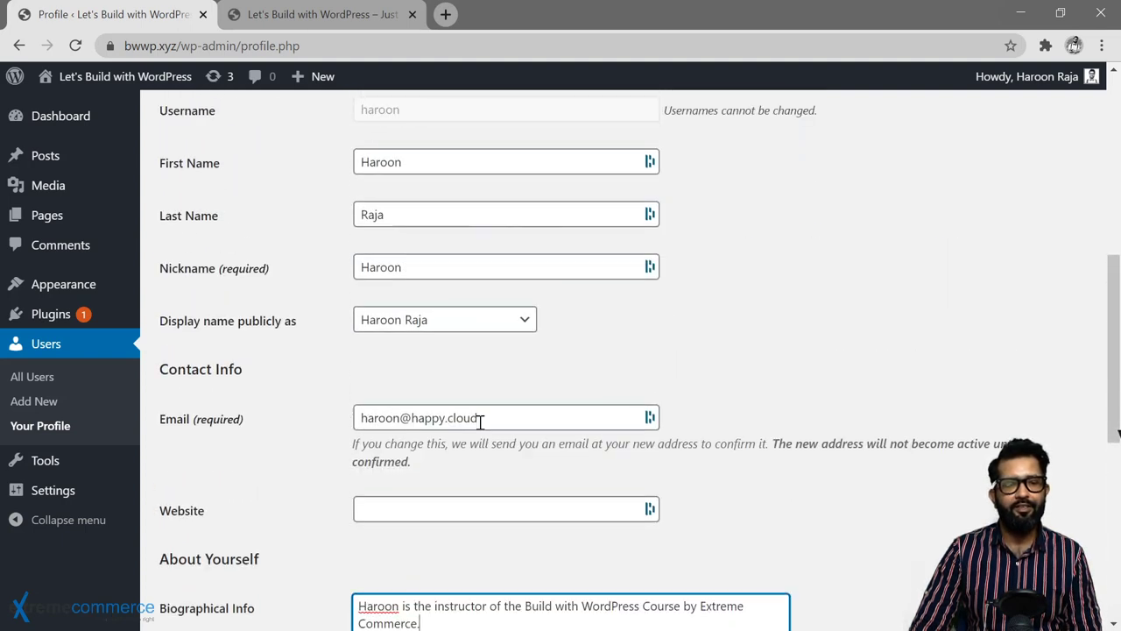
scroll(337, 420, down, 5)
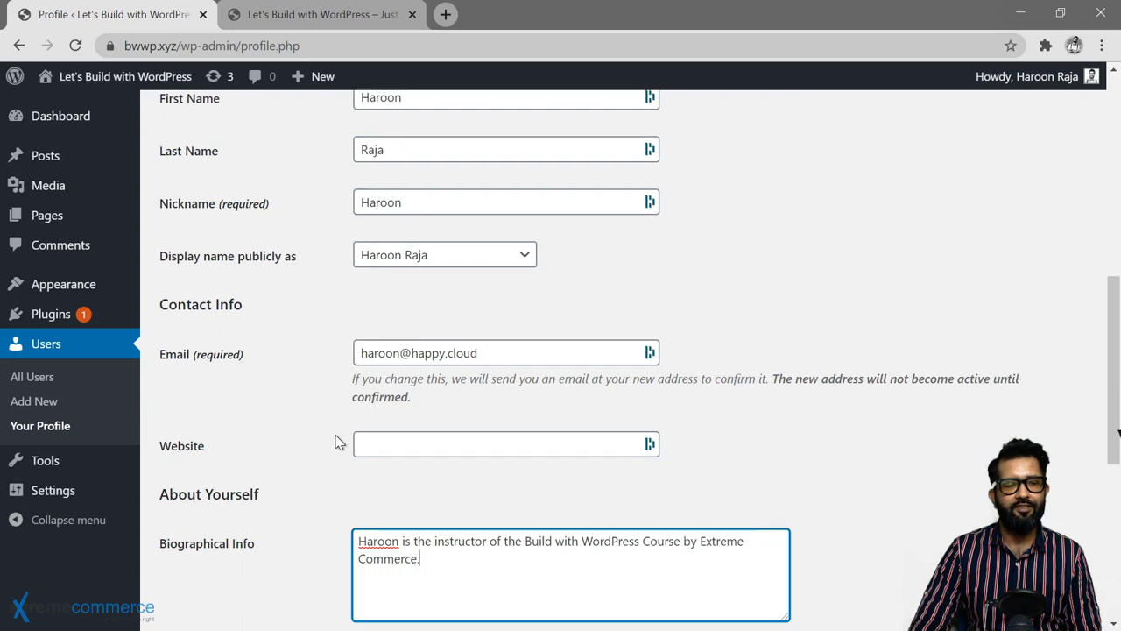
scroll(313, 322, up, 4)
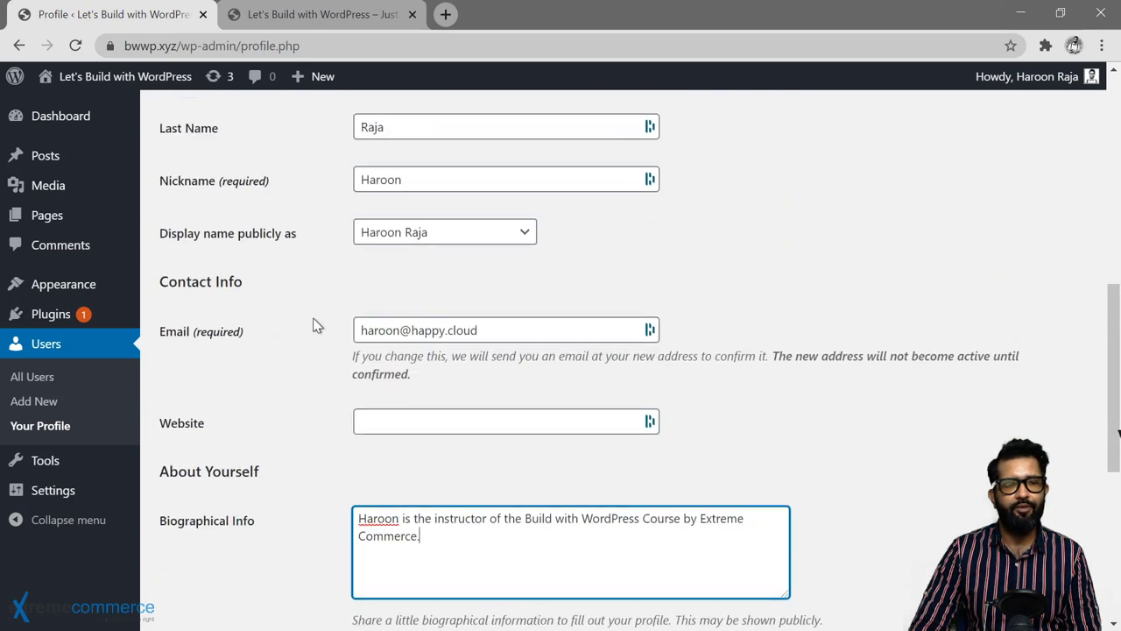
scroll(313, 333, down, 1)
scroll(313, 340, down, 4)
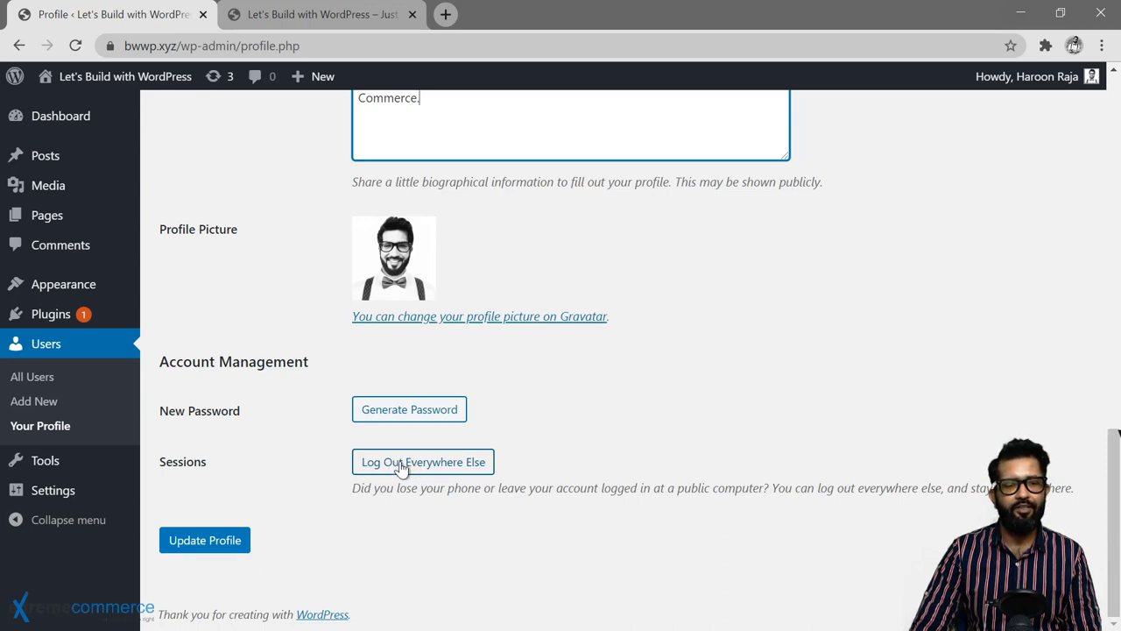
click(225, 538)
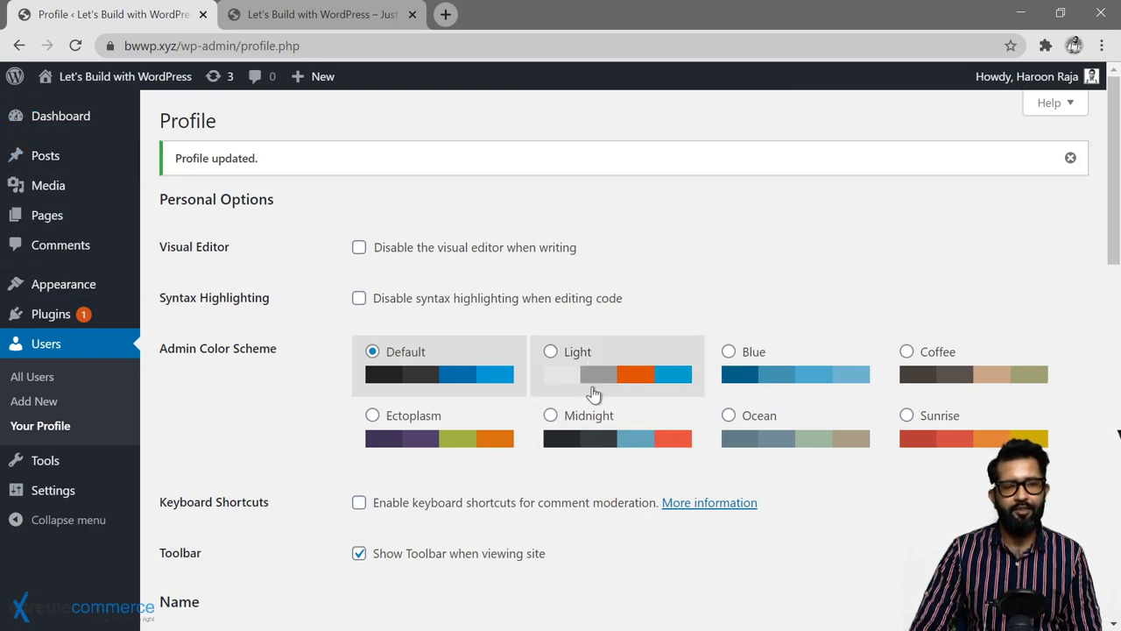
Change the Admin Color Scheme to Midnight and update the profile
click(593, 419)
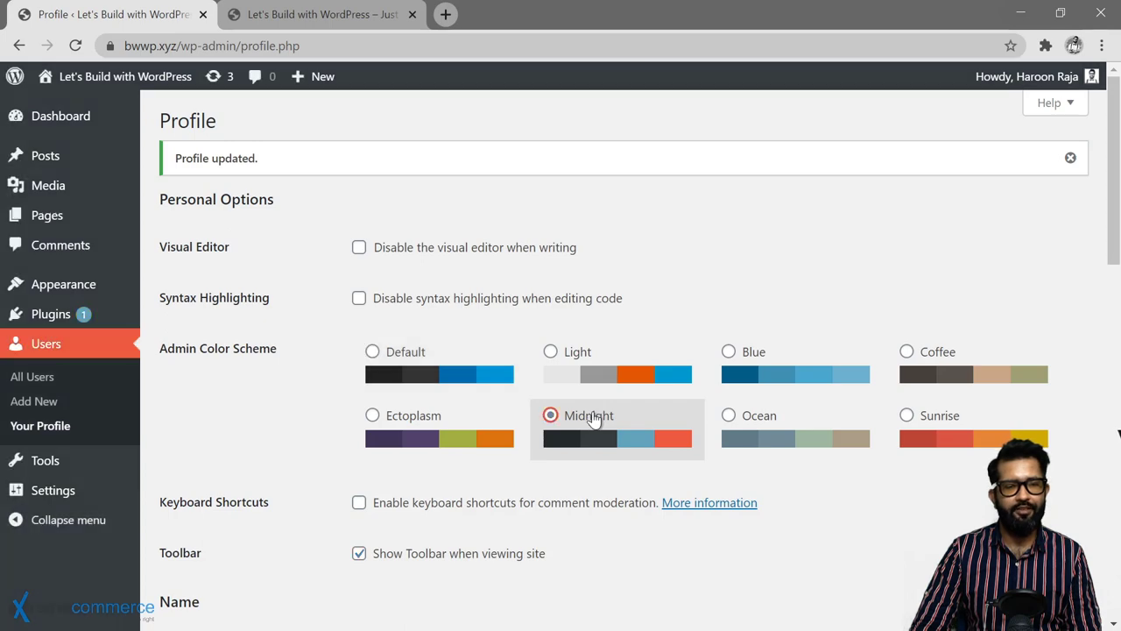
scroll(306, 419, down, 15)
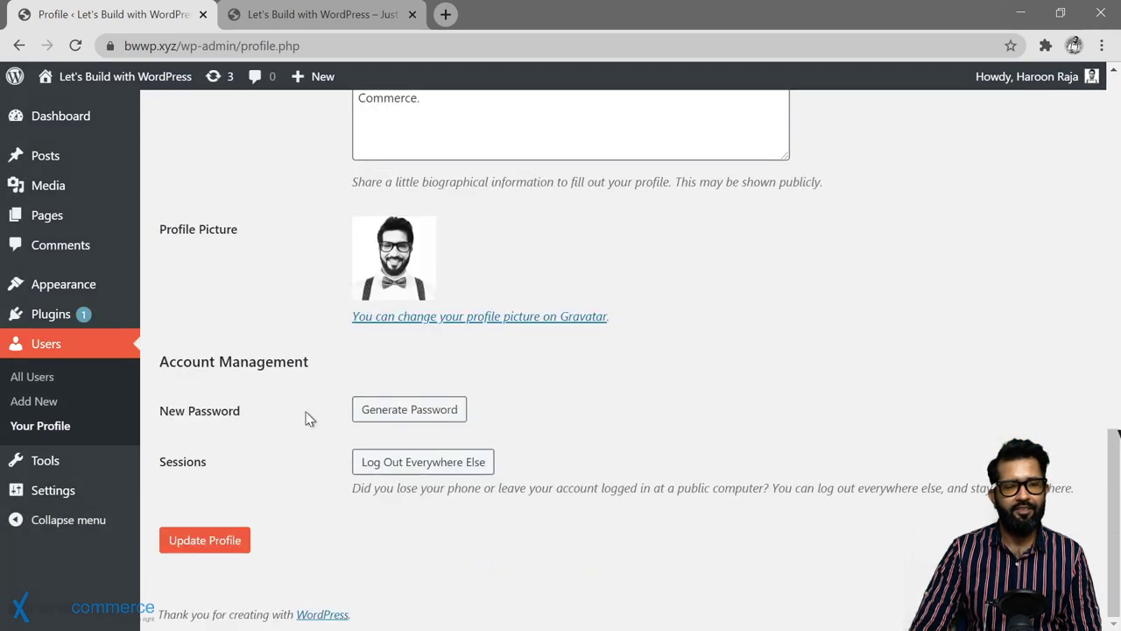
click(232, 543)
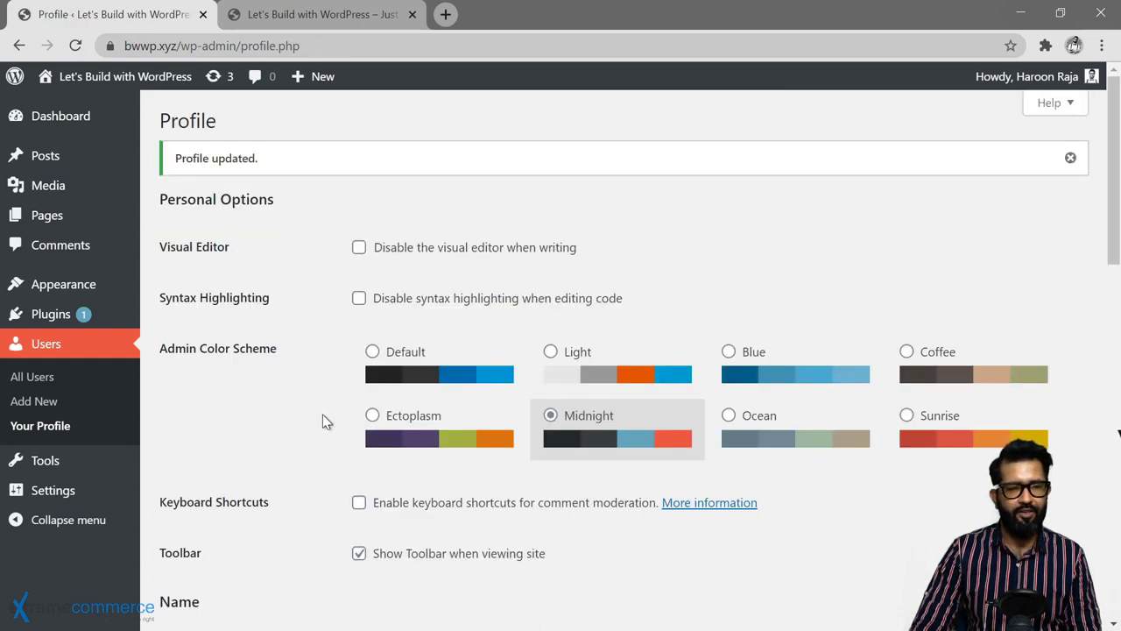
Open the General Settings page of the site
scroll(314, 448, down, 1)
scroll(314, 447, up, 1)
mouse_move(68, 466)
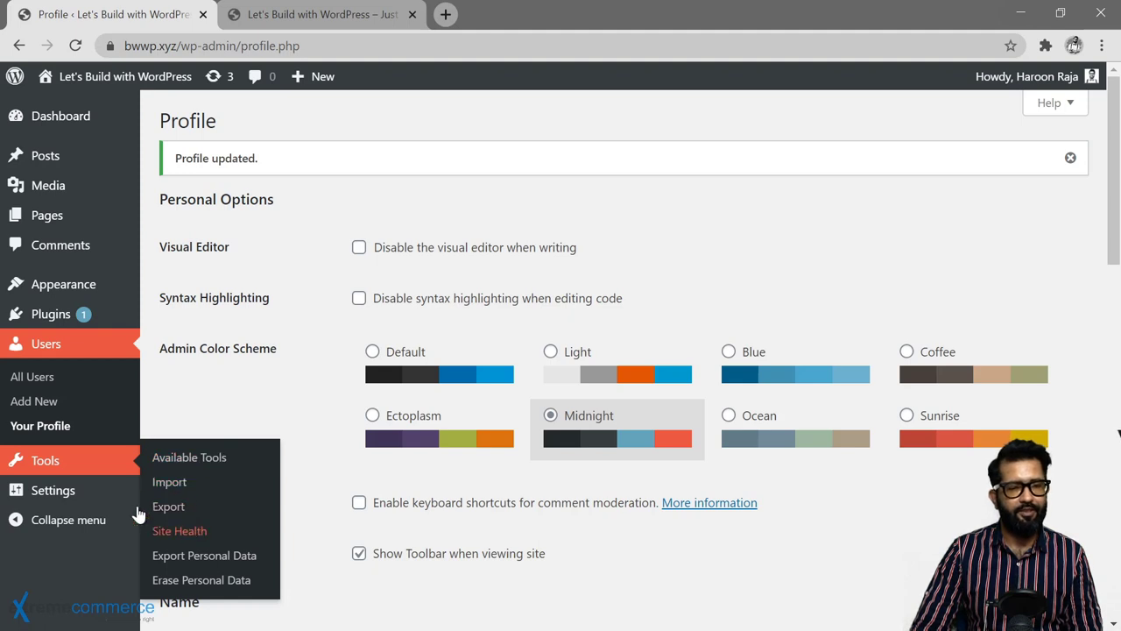
mouse_move(87, 497)
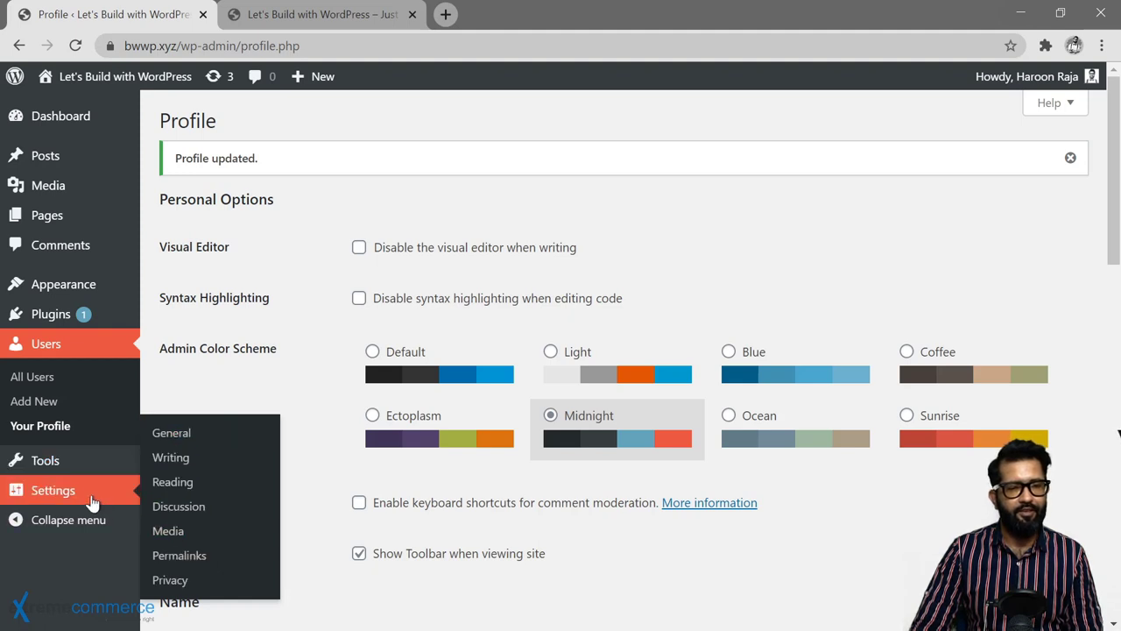
click(169, 436)
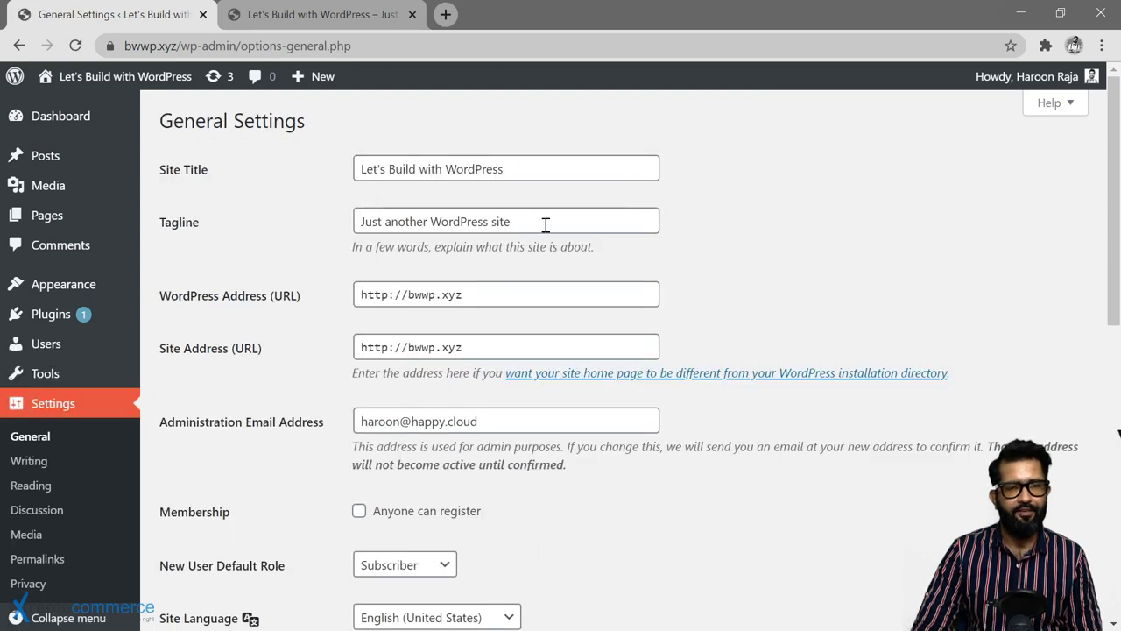
Replace the site's tagline with "A WordPress course by Extreme Commerce"
drag(516, 218, 318, 220)
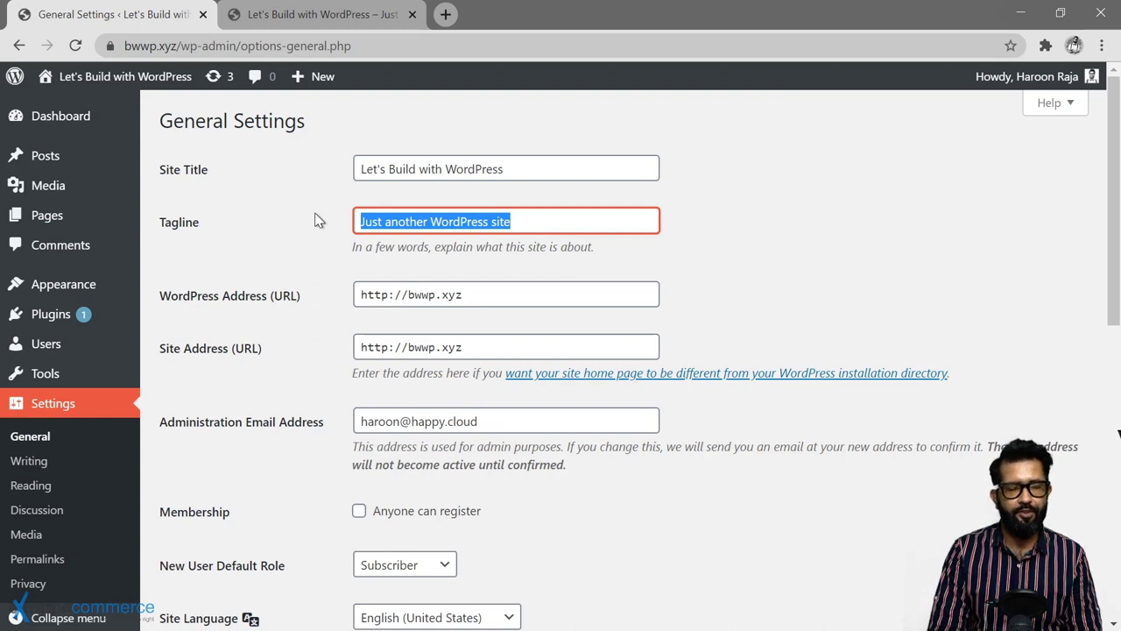
key(BackSpace)
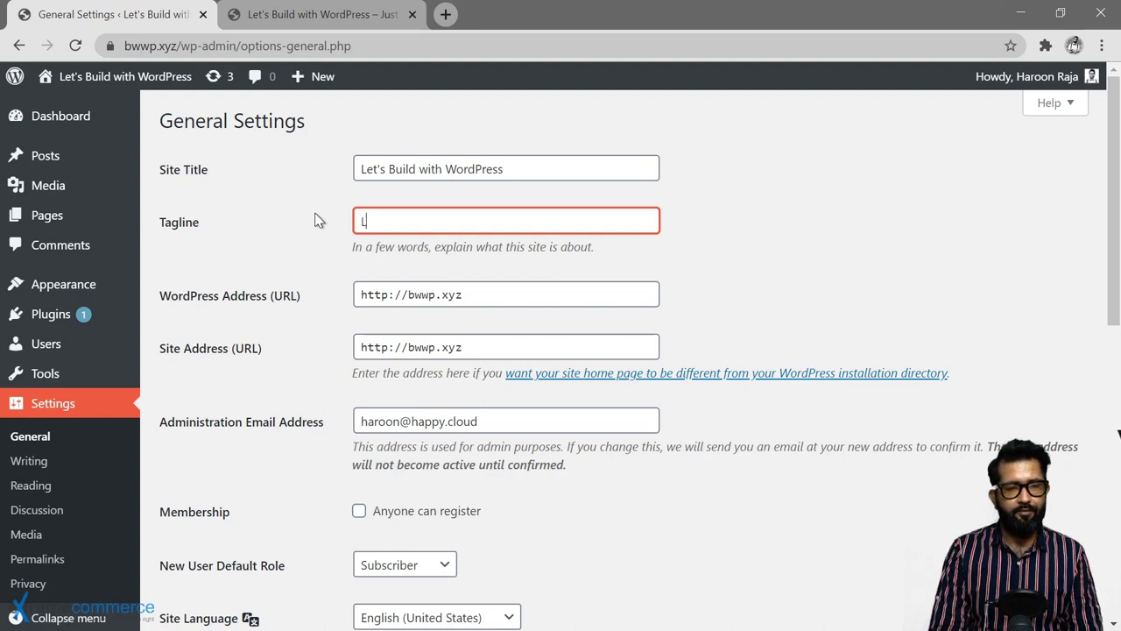
text(A Wor)
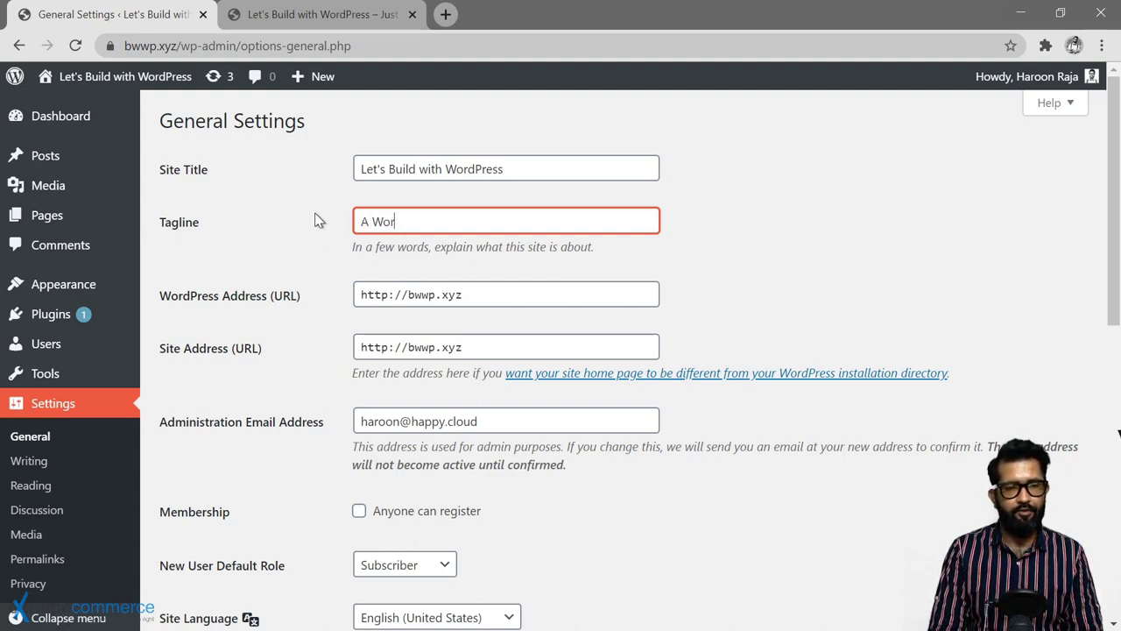
text(dPress course by )
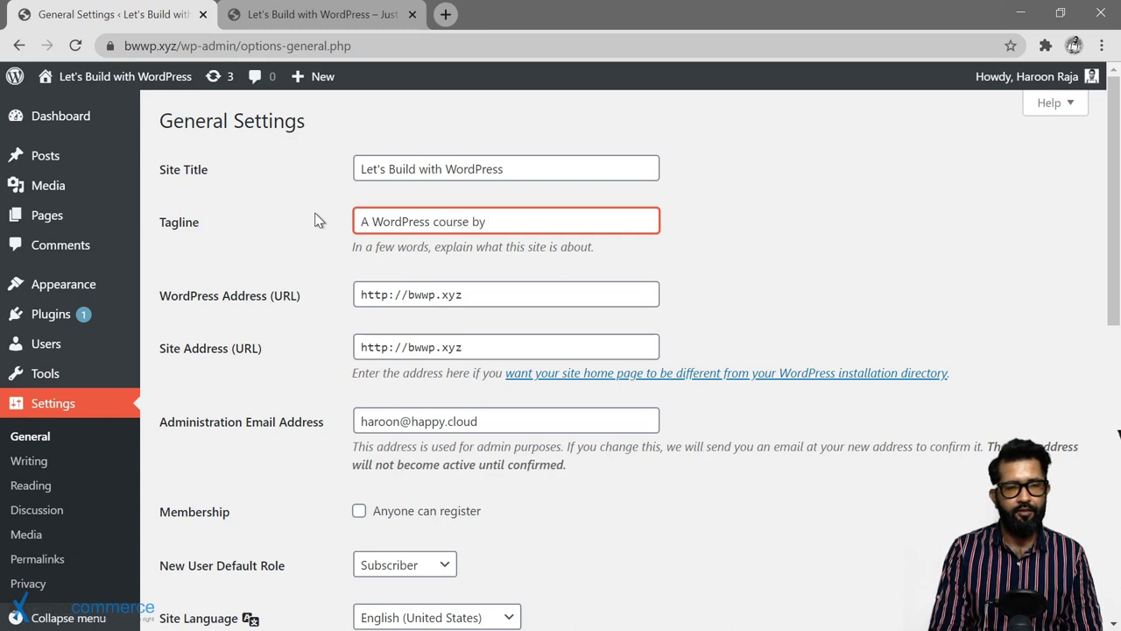
text(Extreme Commerc)
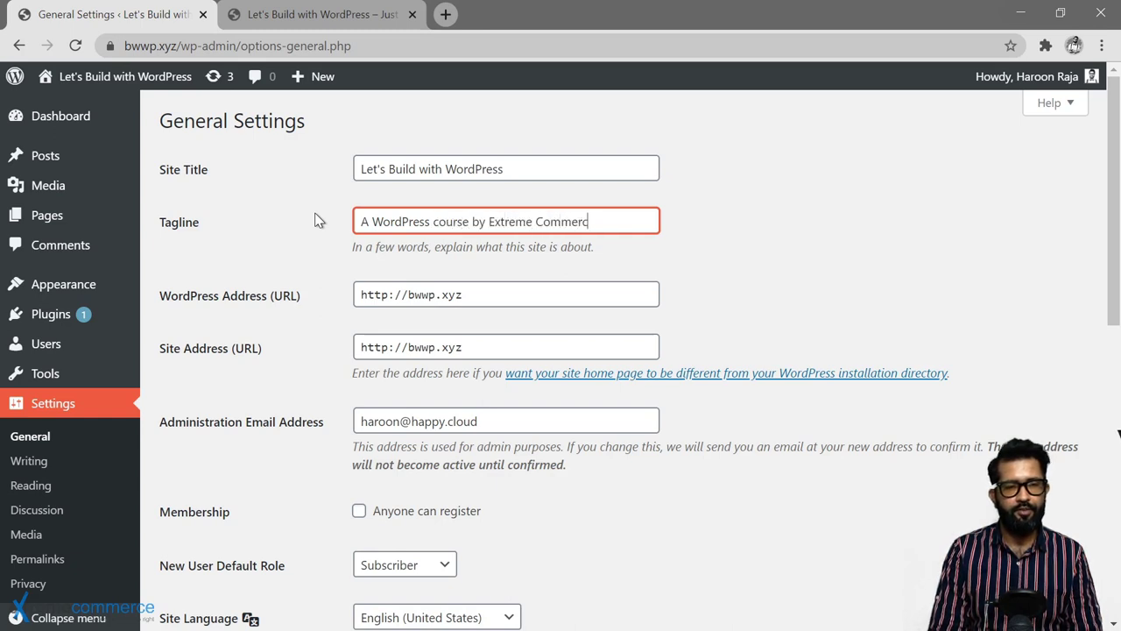
text(e)
Examine the site address, administration email, membership and new user role fields in the general settings
scroll(318, 221, down, 2)
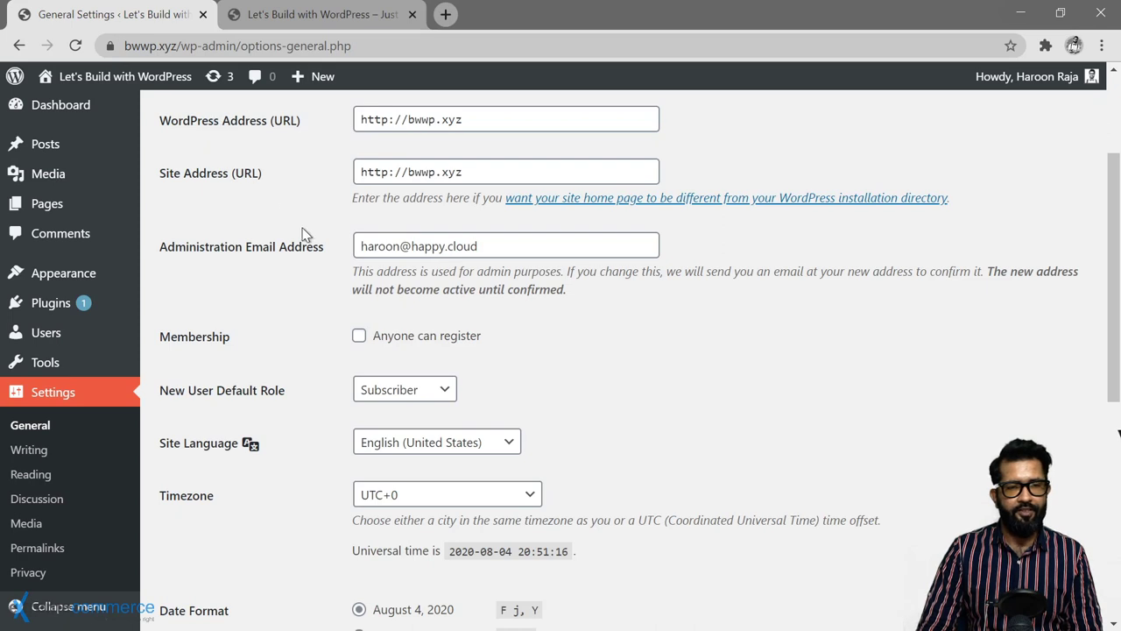
scroll(303, 234, down, 1)
scroll(309, 226, up, 1)
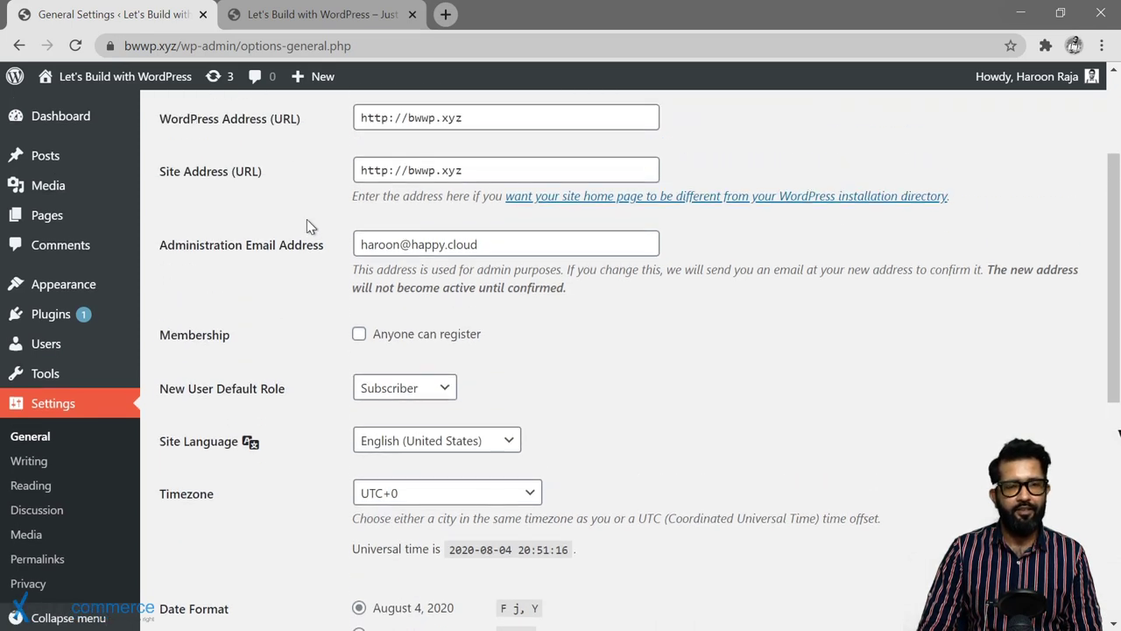
scroll(340, 196, down, 1)
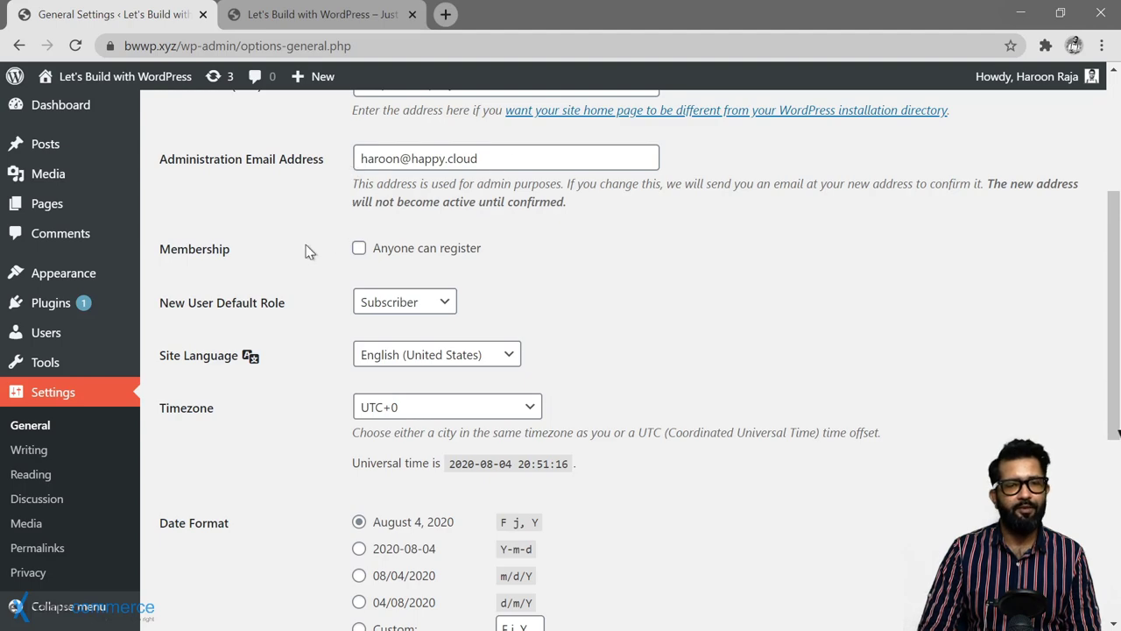
scroll(321, 251, down, 1)
scroll(322, 254, up, 1)
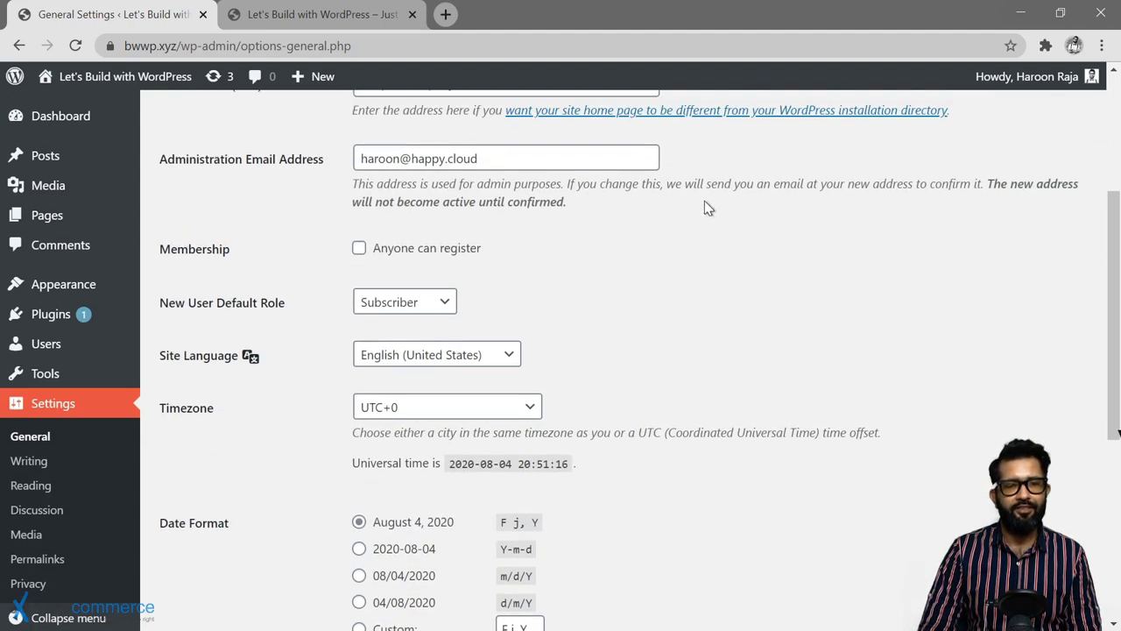
scroll(350, 193, down, 1)
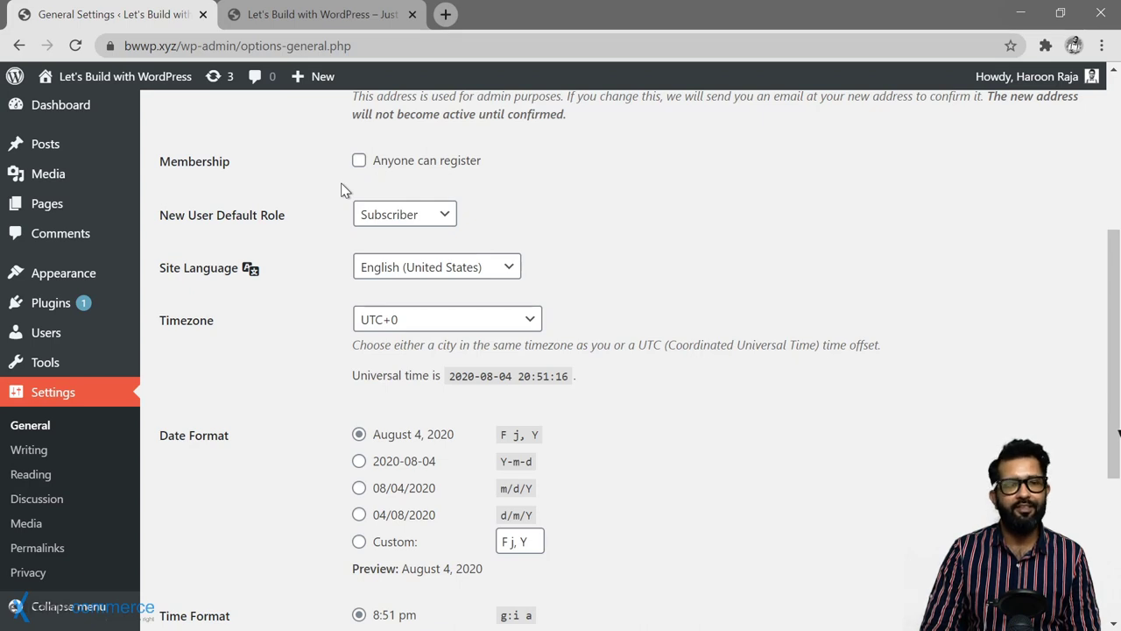
scroll(345, 191, down, 1)
Try Editor as the New User Default Role and restore it to Subscriber
click(425, 132)
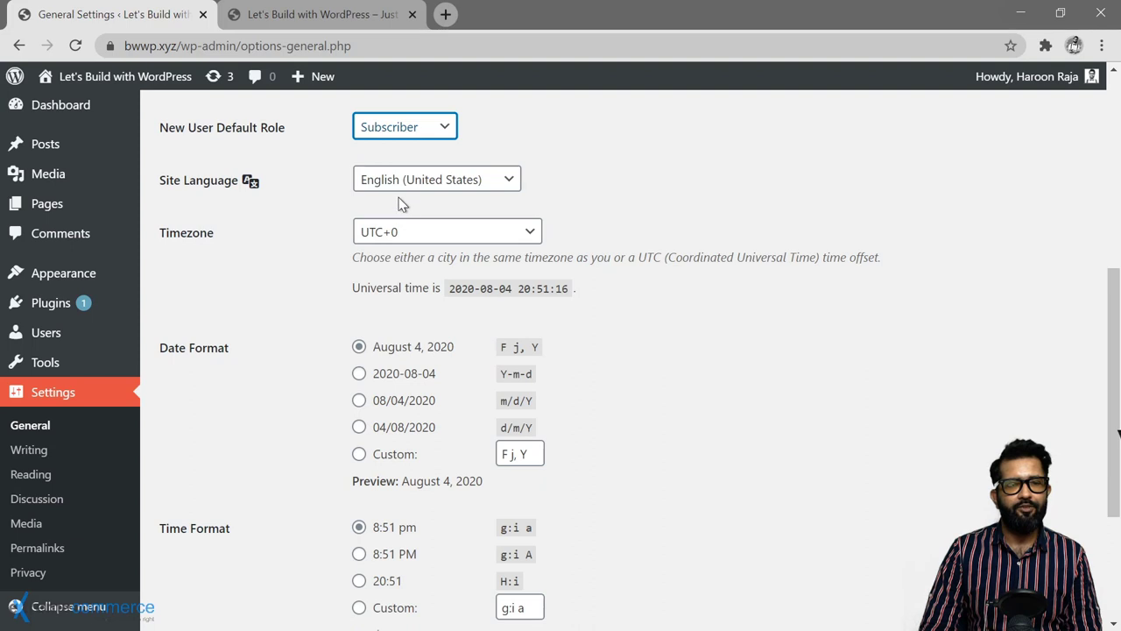
key(Down)
key(Down)
key(Down)
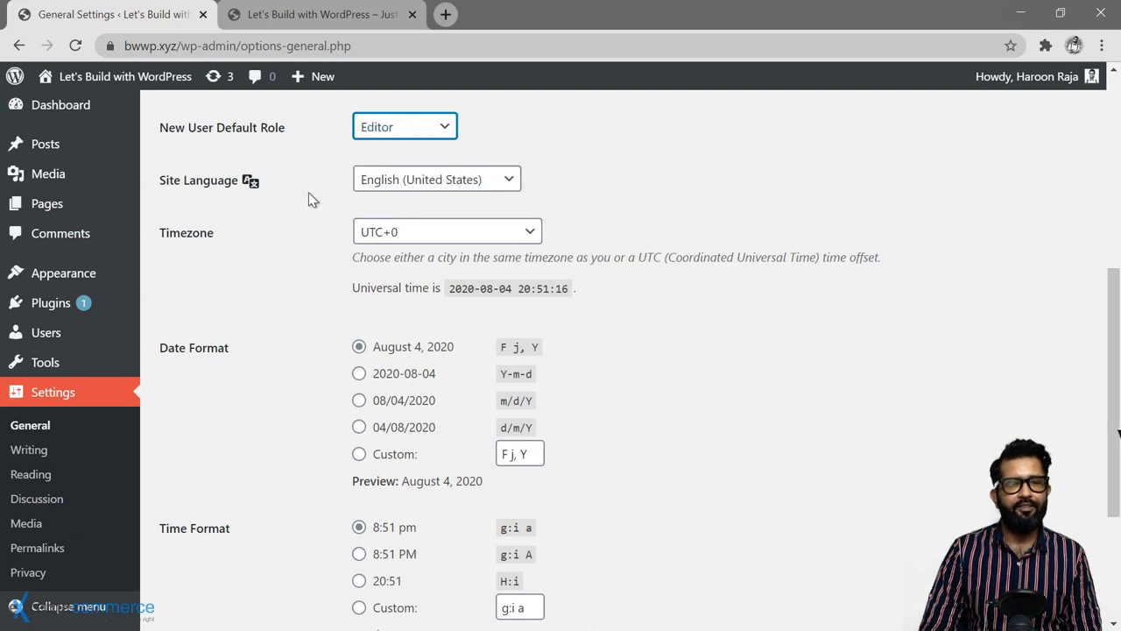
scroll(308, 192, up, 2)
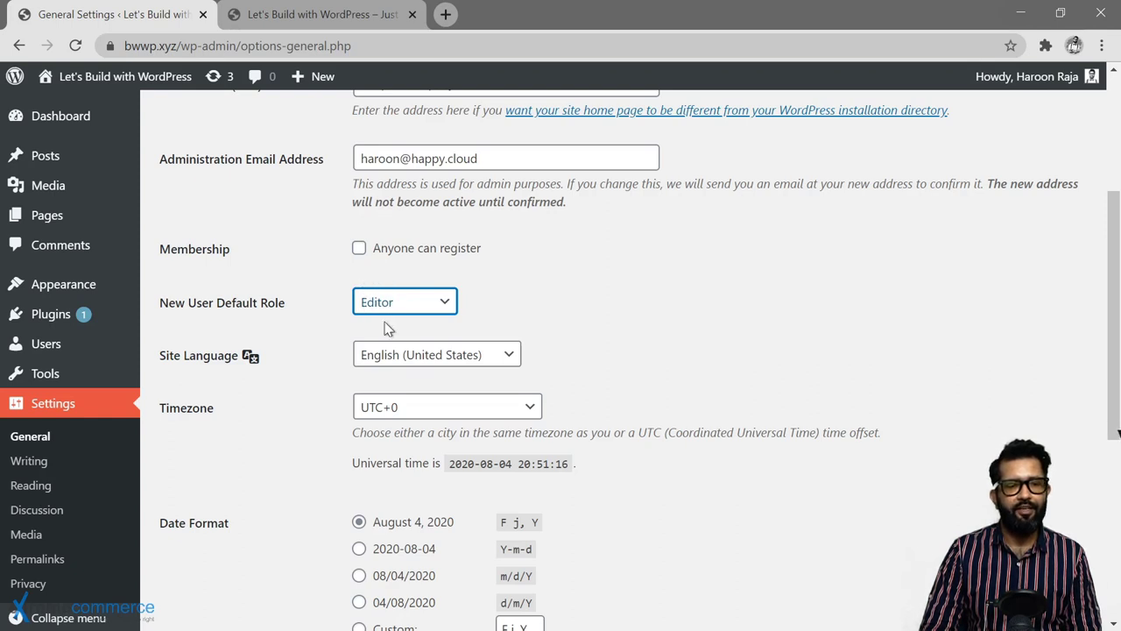
key(Up)
key(Up)
key(Up)
scroll(342, 337, down, 1)
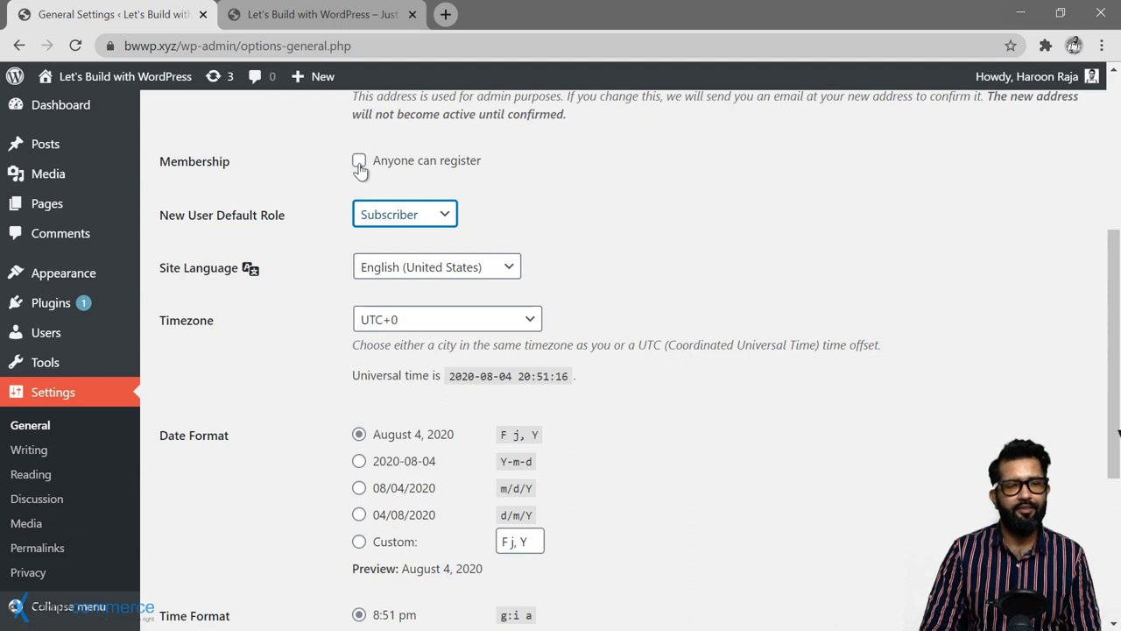
Set the site's timezone to Karachi
scroll(340, 233, down, 1)
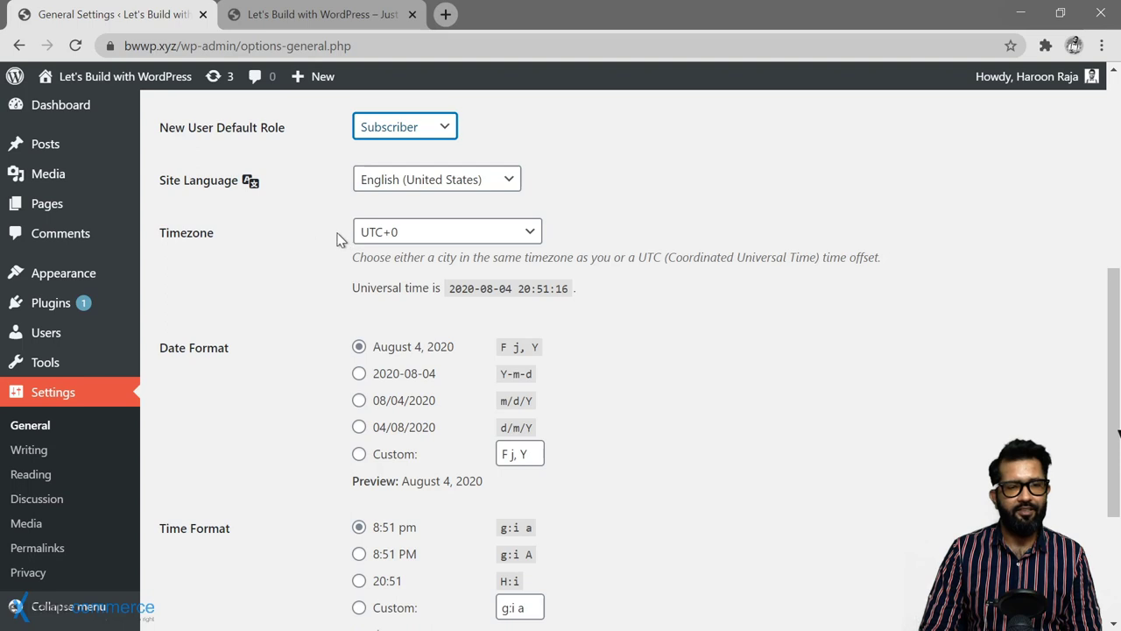
click(452, 234)
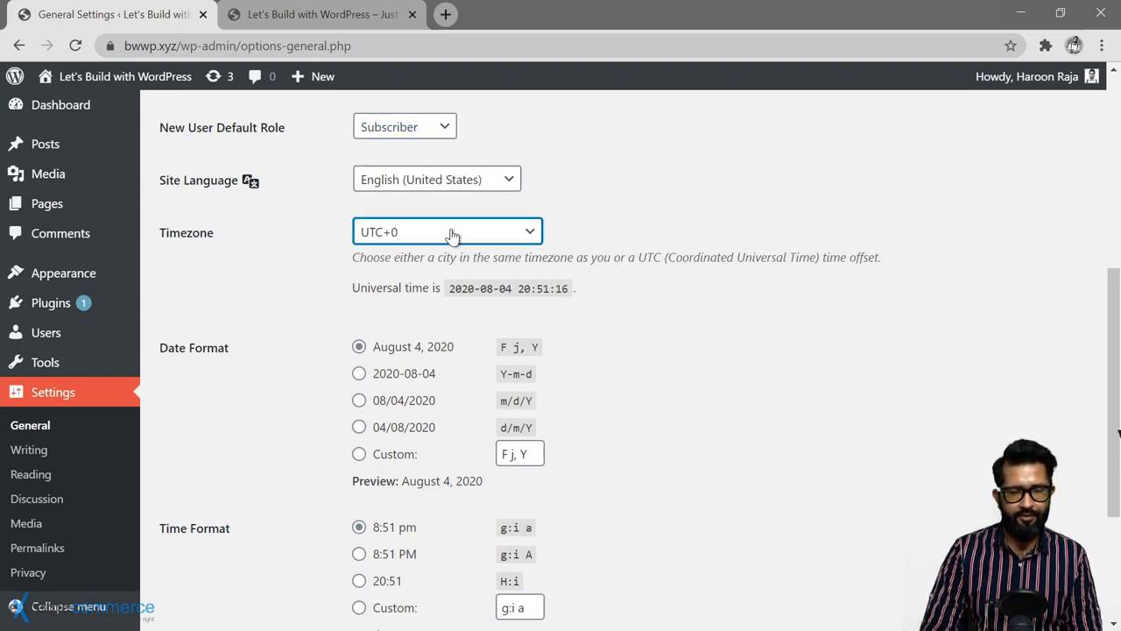
key(k)
key(k)
key(k)
key(k)
key(k)
key(k)
key(k)
key(k)
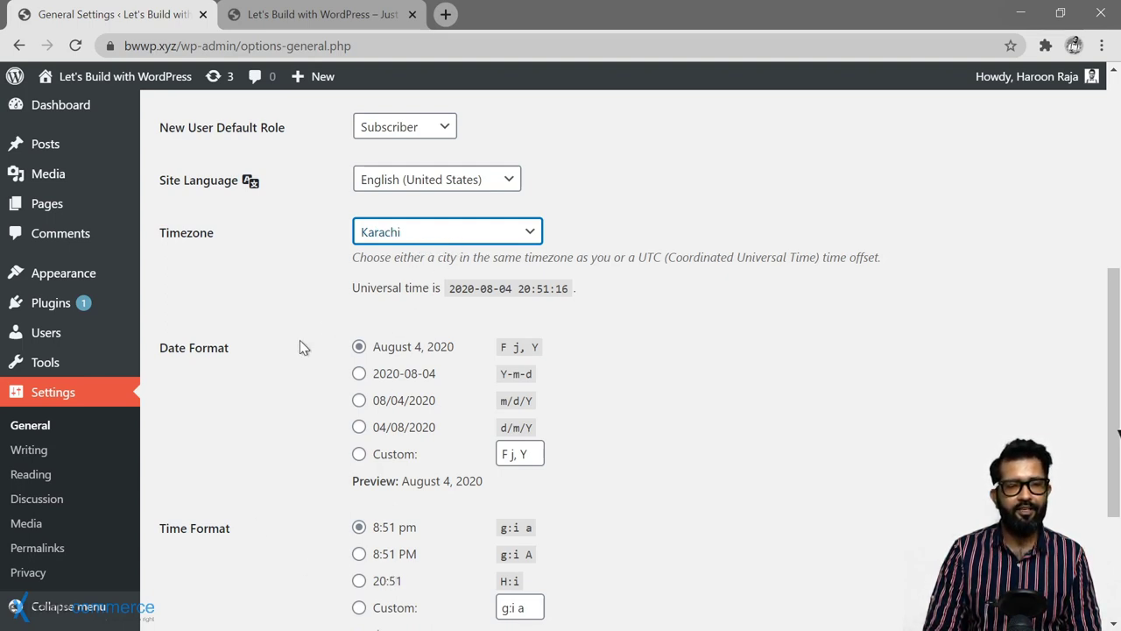
Set the date format to Y-m-d and save the general settings
scroll(302, 349, down, 2)
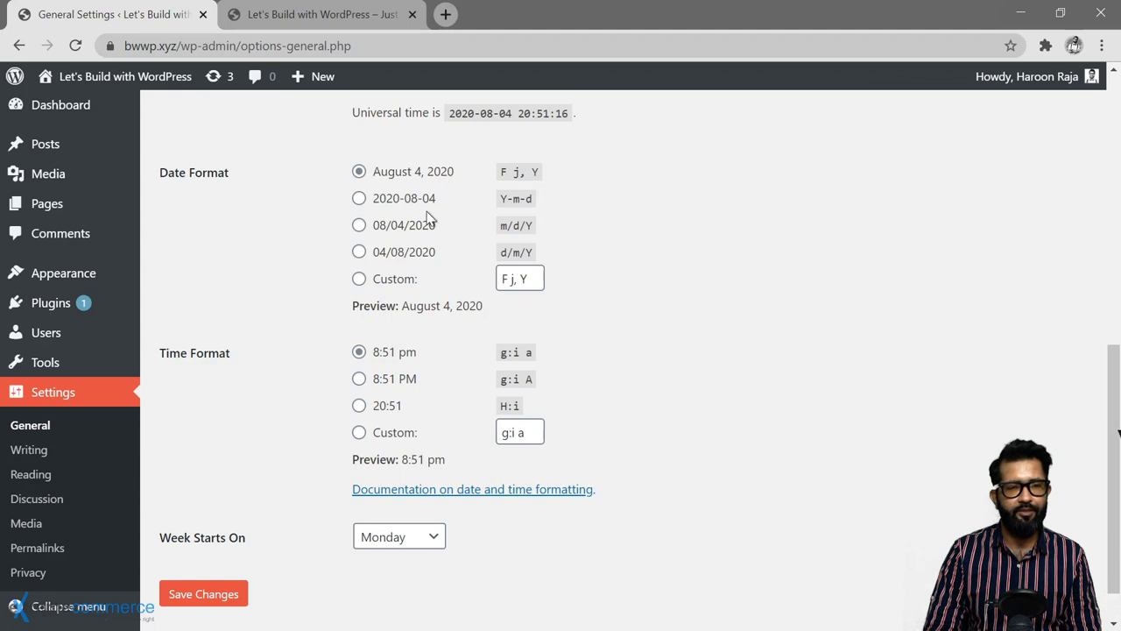
click(359, 198)
scroll(342, 289, down, 1)
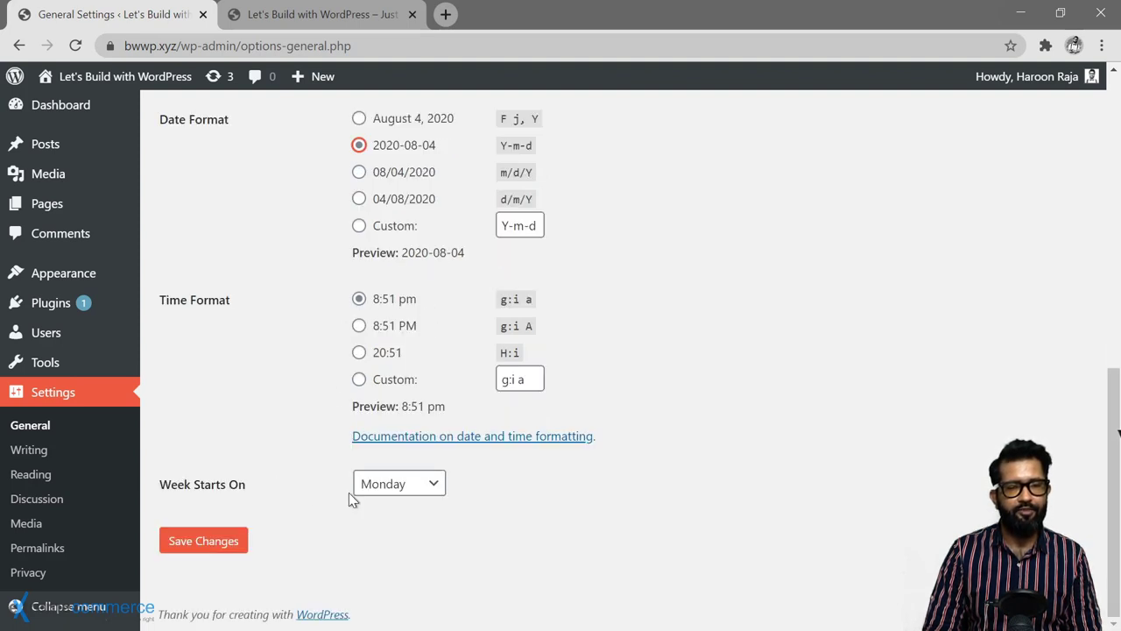
click(211, 540)
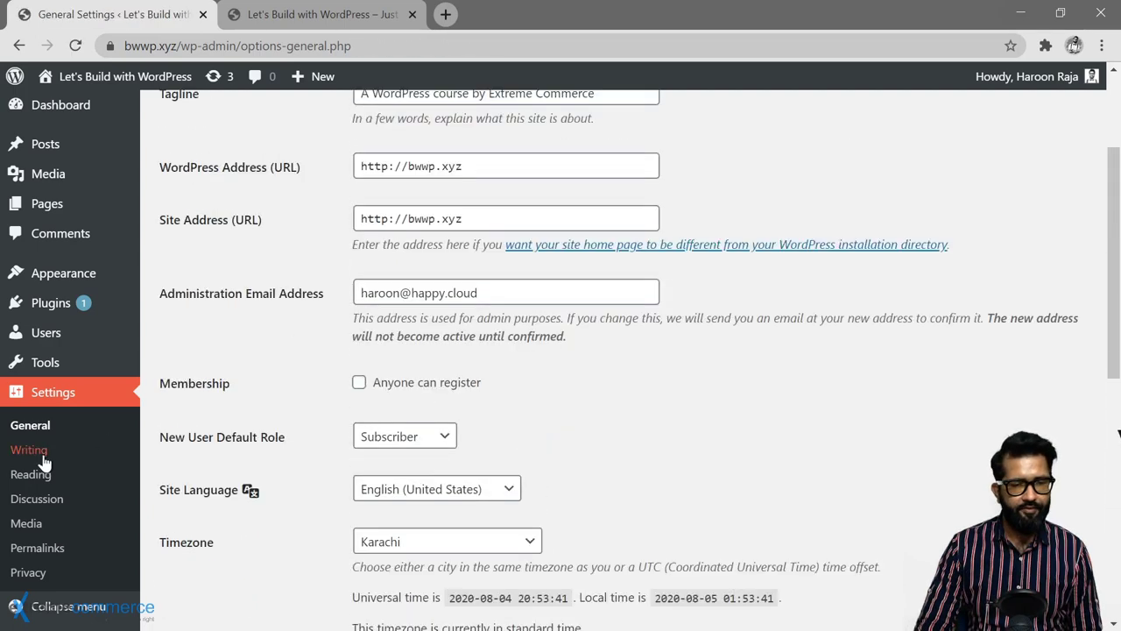
Open the Writing Settings and examine the default post category, post via email and update services options
click(42, 456)
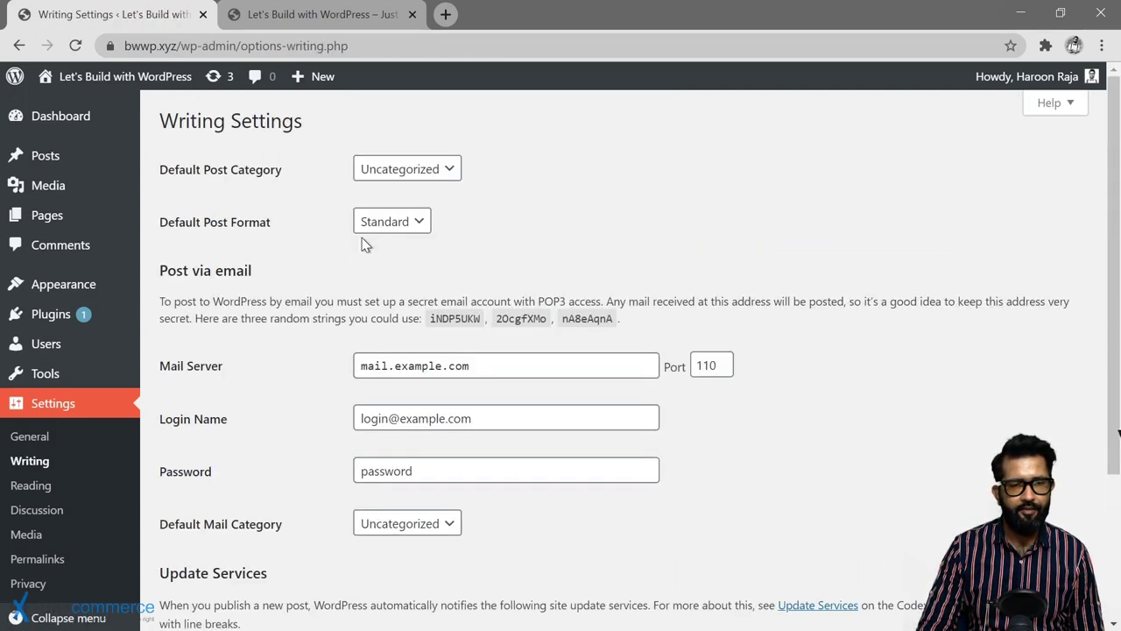
click(423, 172)
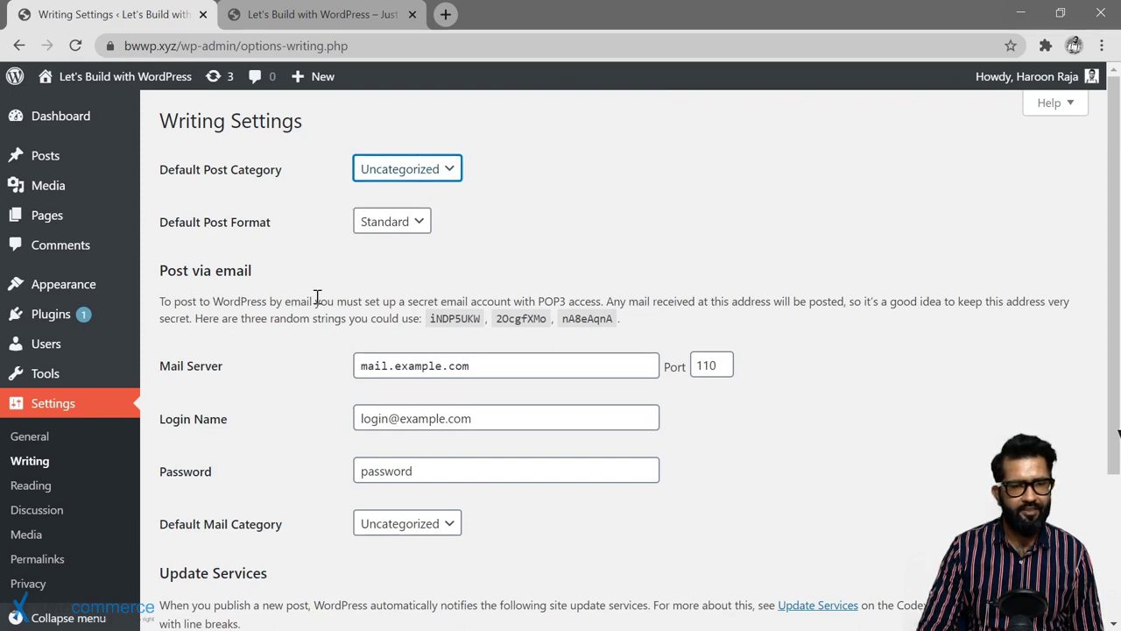
scroll(319, 288, down, 5)
key(F5)
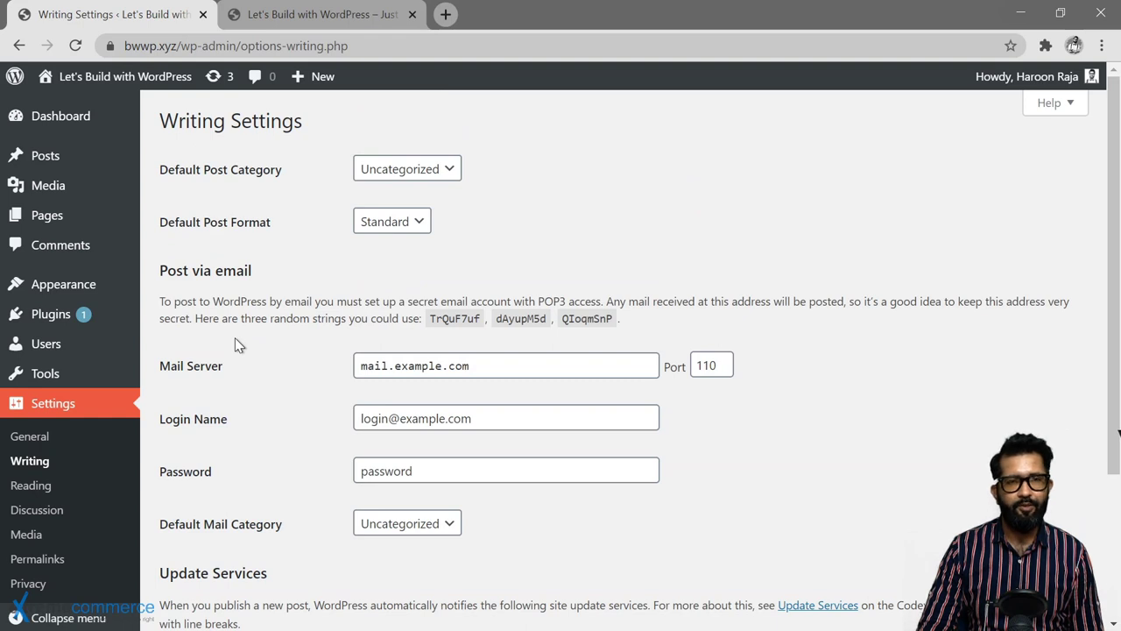
scroll(234, 342, down, 2)
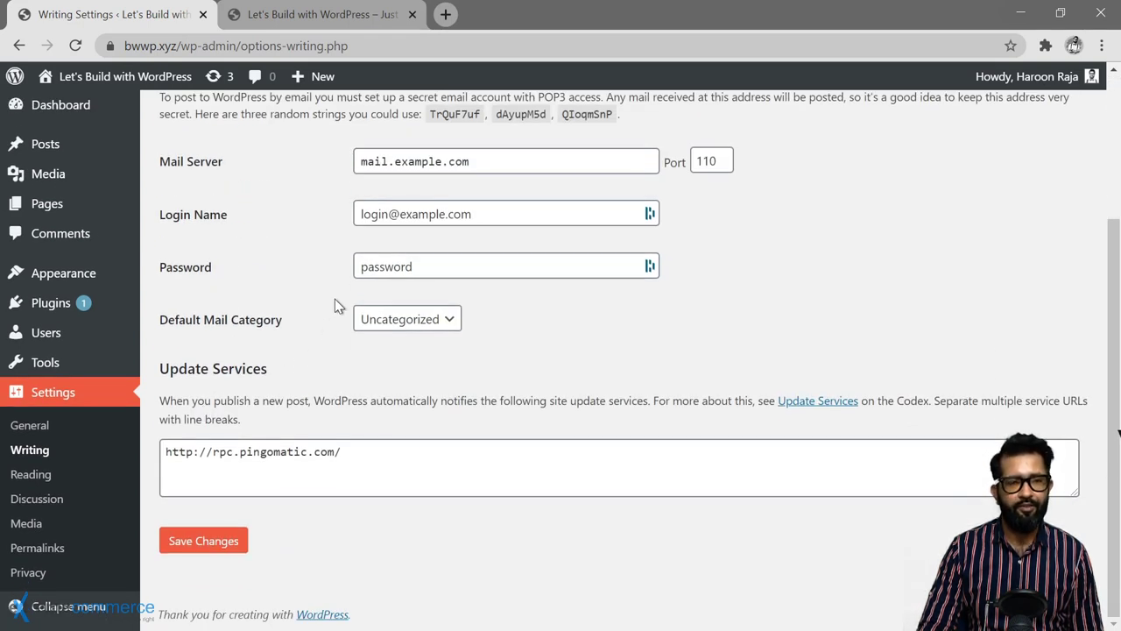
scroll(337, 308, up, 2)
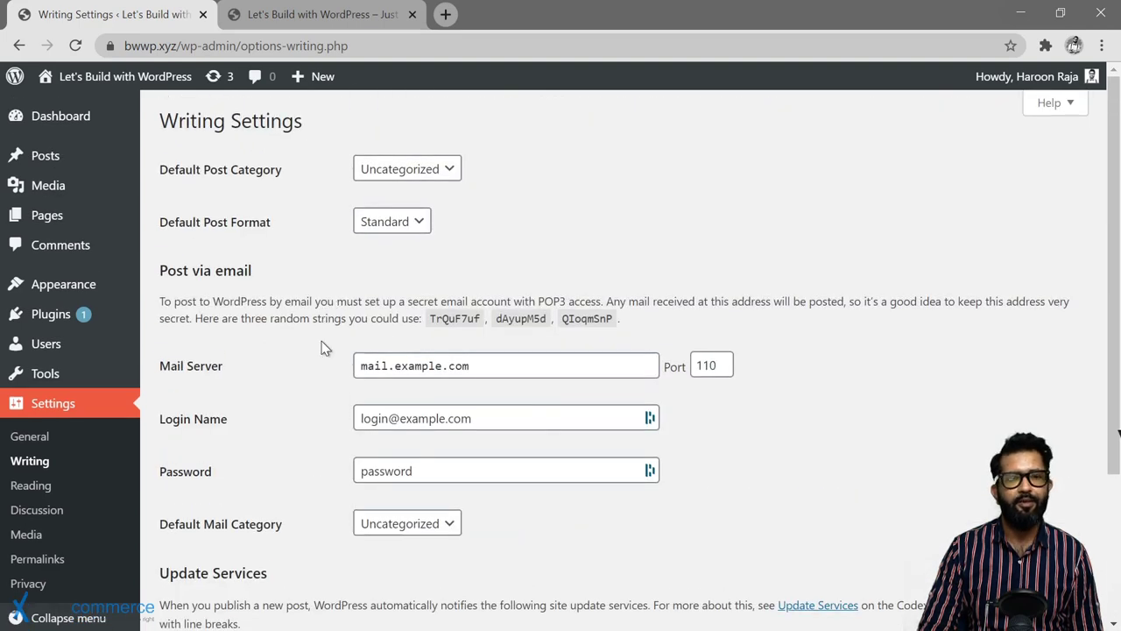
scroll(320, 346, down, 2)
In the Reading Settings, make the homepage display a static page and choose Sample Page as the homepage
click(52, 485)
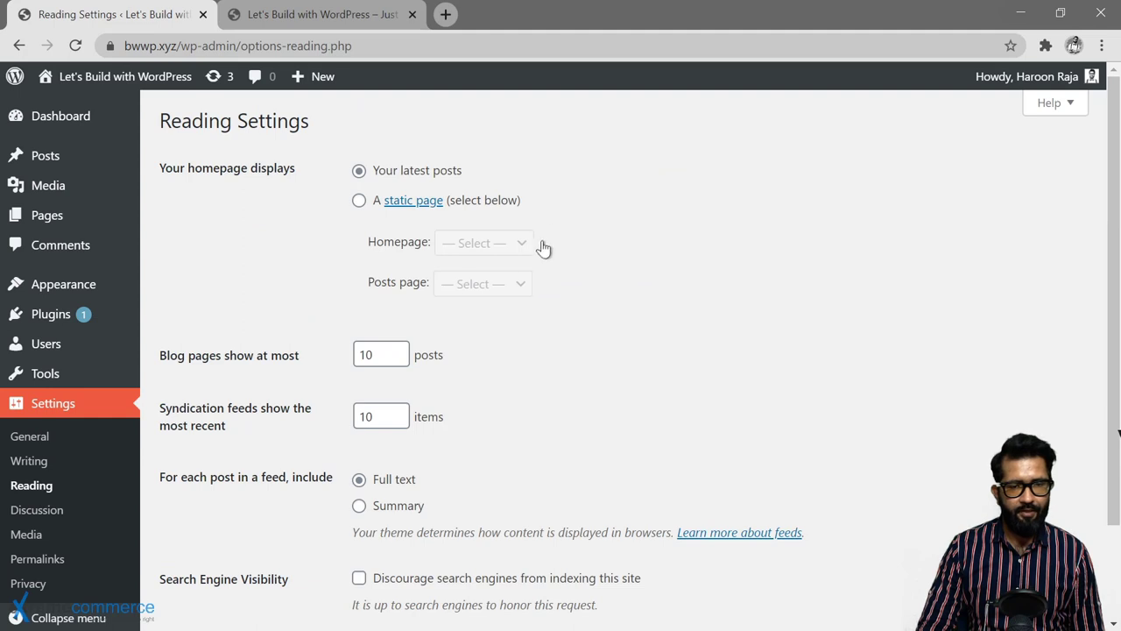
click(360, 202)
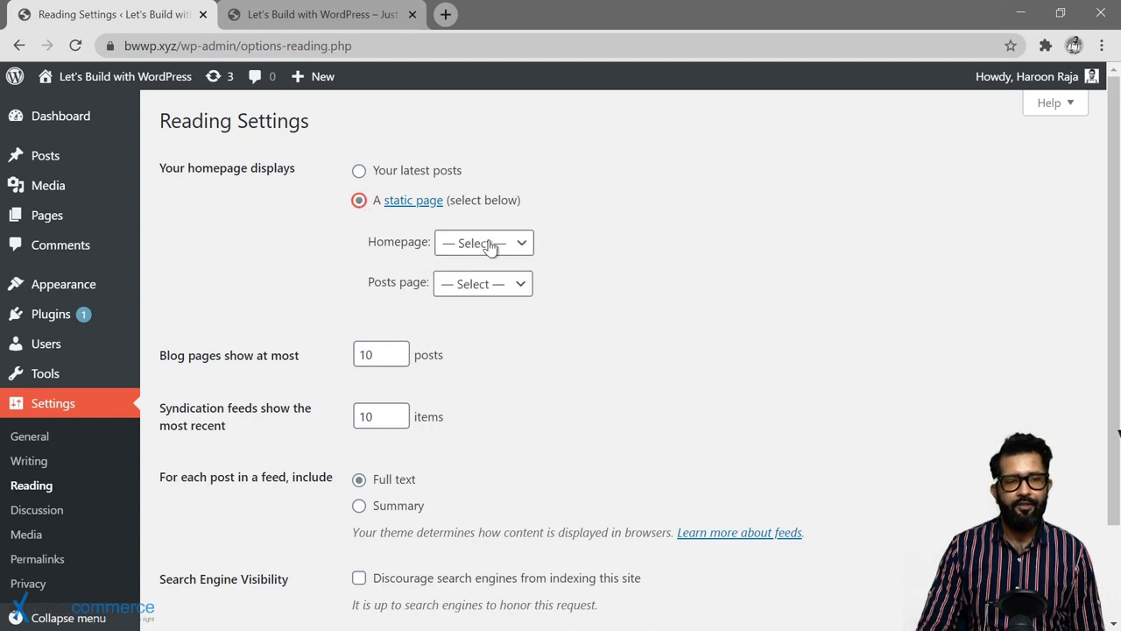
click(489, 245)
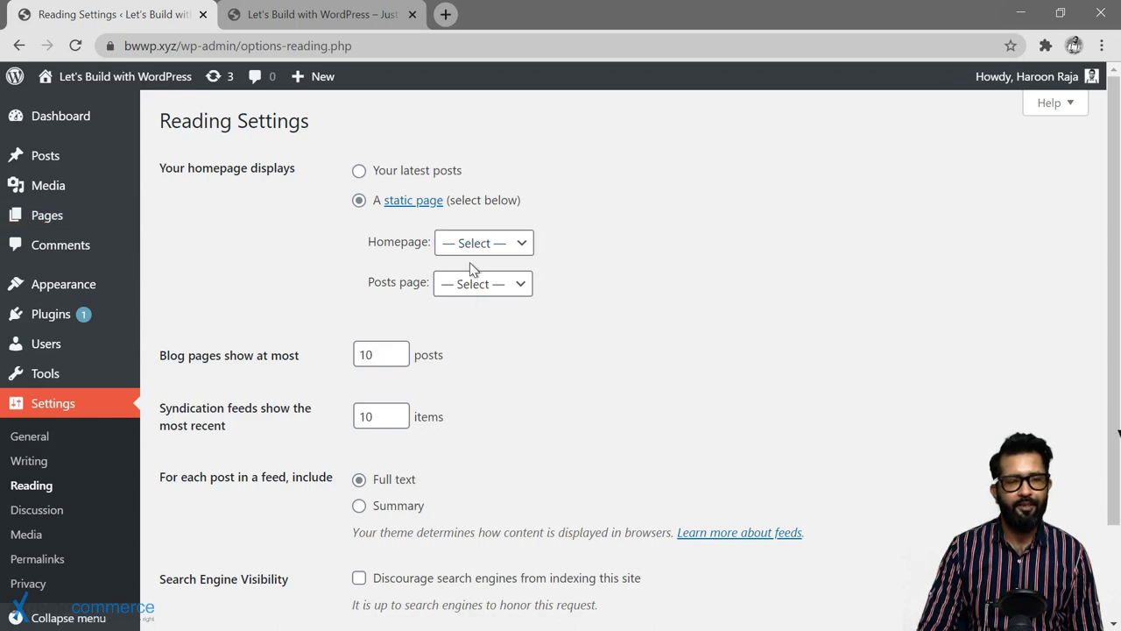
key(Down)
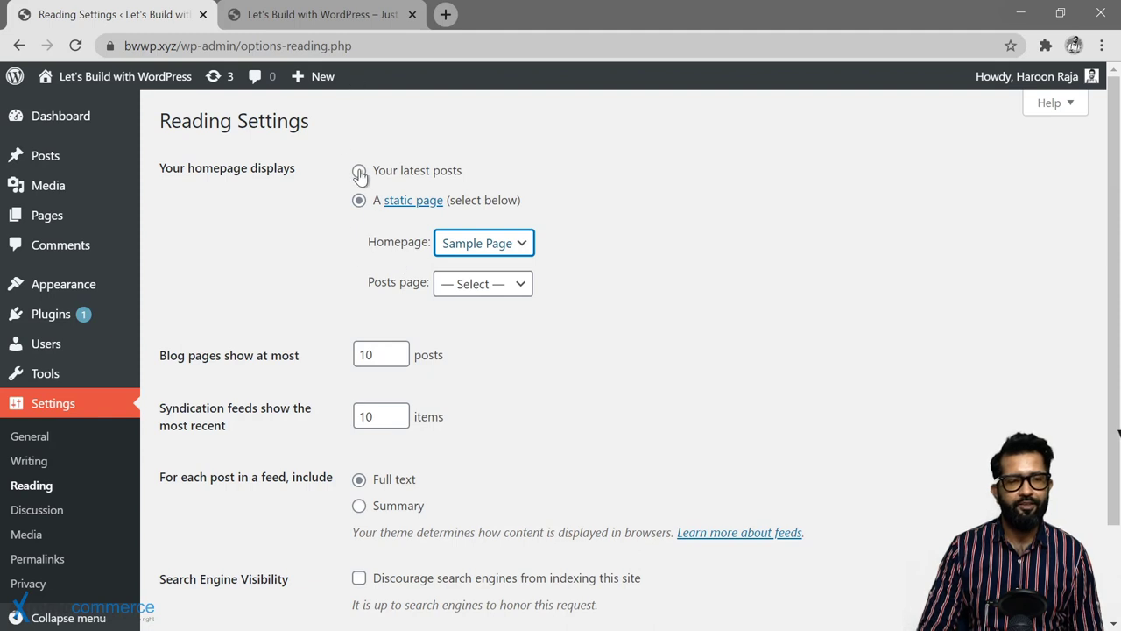
Look over the latest posts layout on the live site's front page and return to the Reading Settings
click(340, 15)
scroll(349, 322, down, 2)
scroll(349, 321, up, 2)
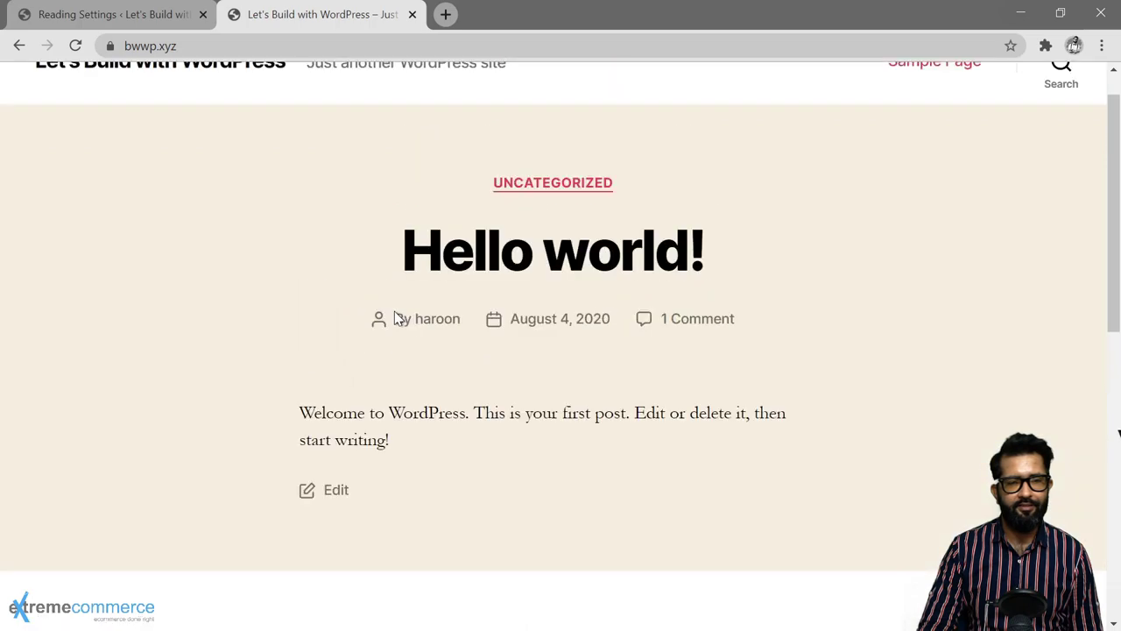
scroll(274, 364, down, 2)
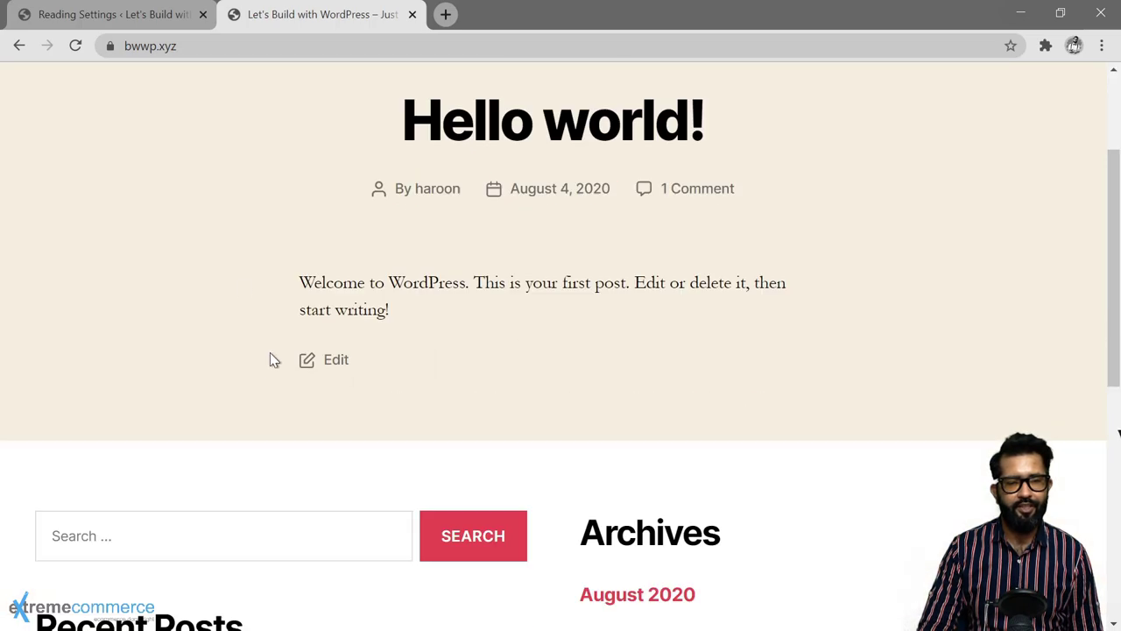
click(184, 15)
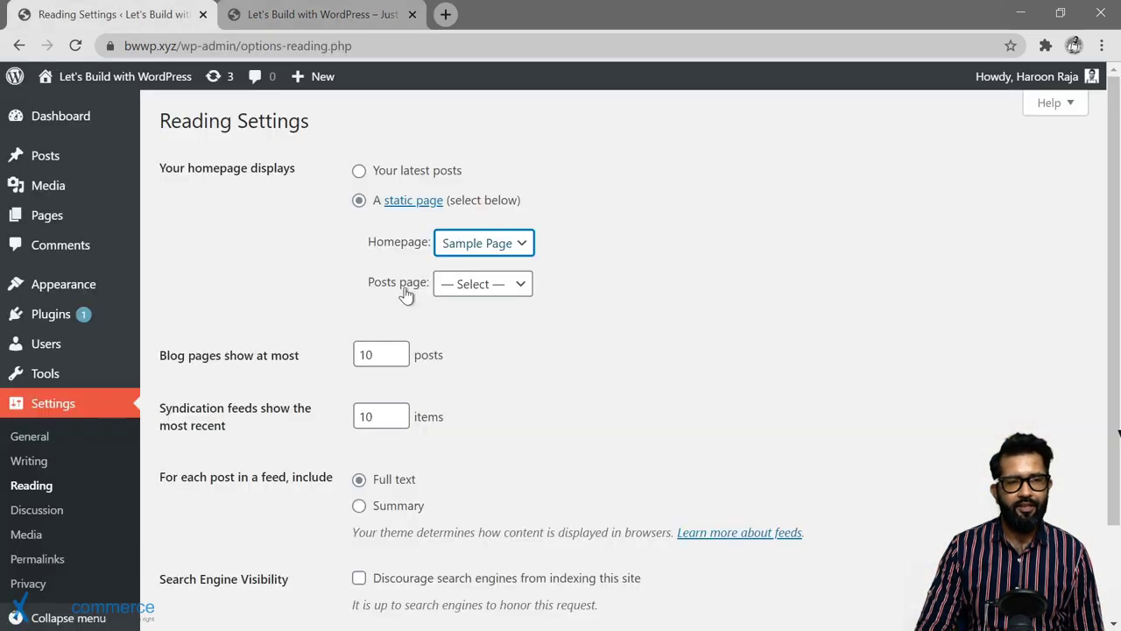
Discourage search engines from indexing the site and save the reading settings
click(501, 289)
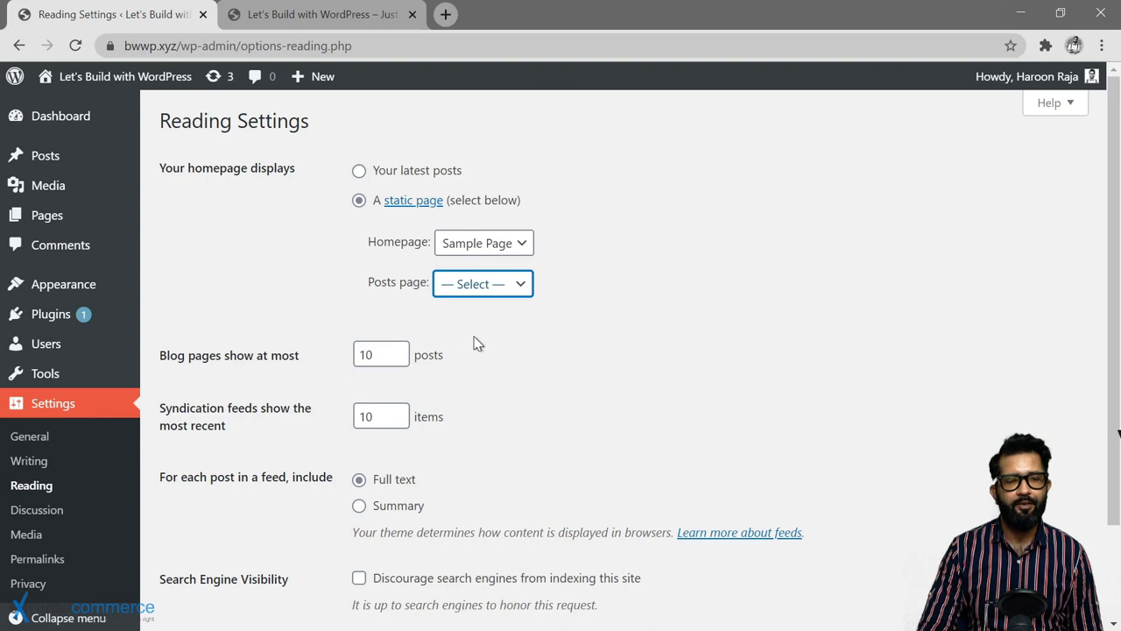
click(557, 300)
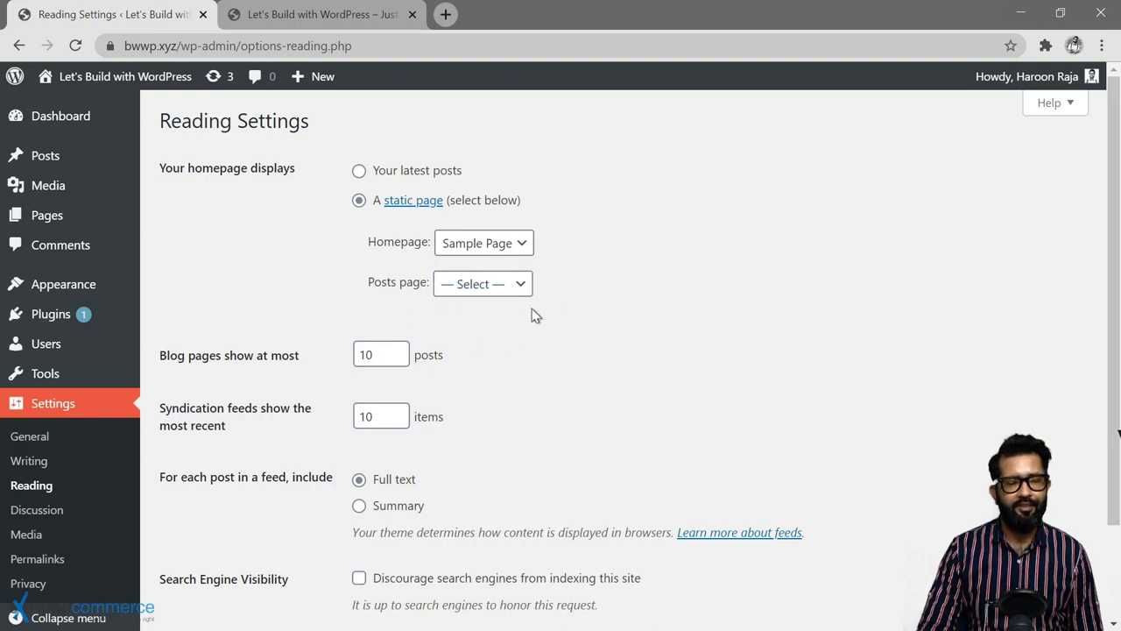
scroll(534, 315, down, 2)
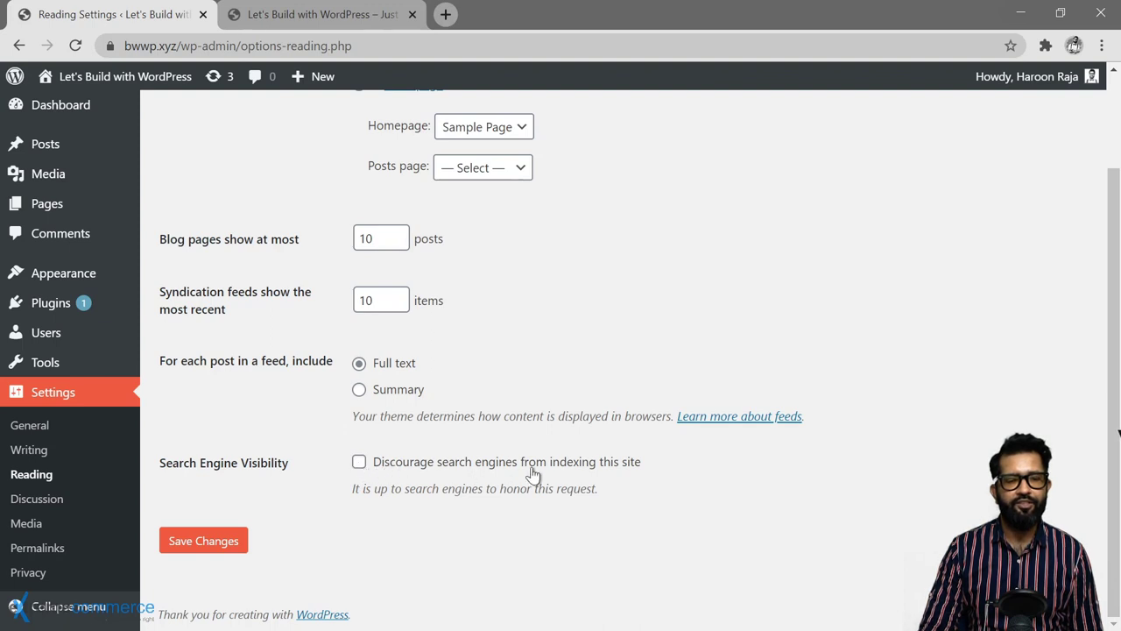
click(359, 462)
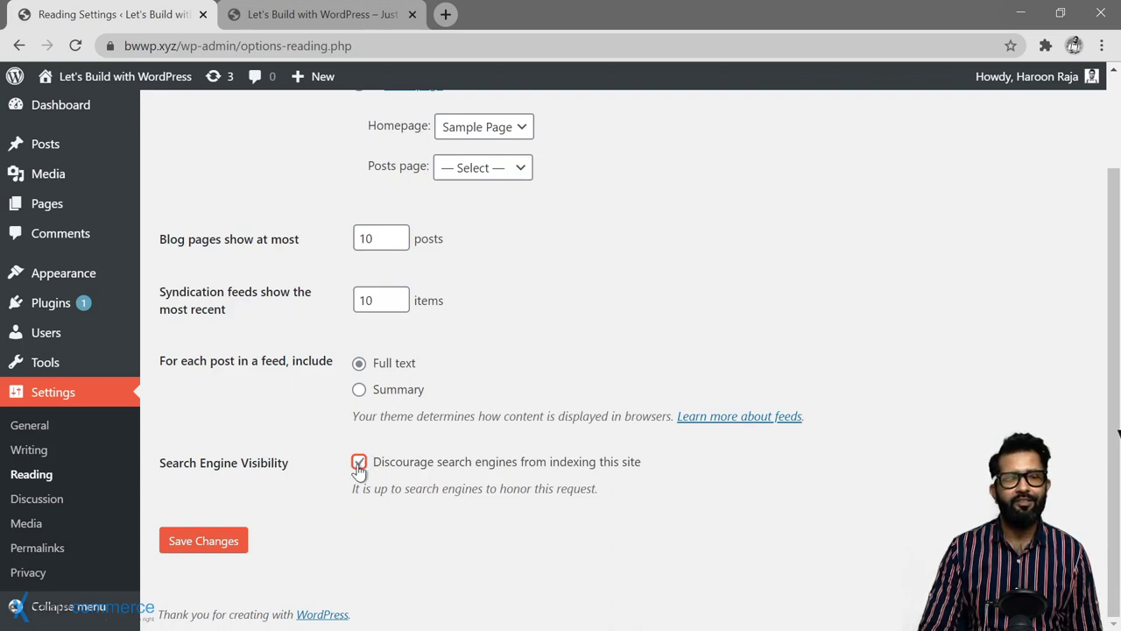
click(208, 545)
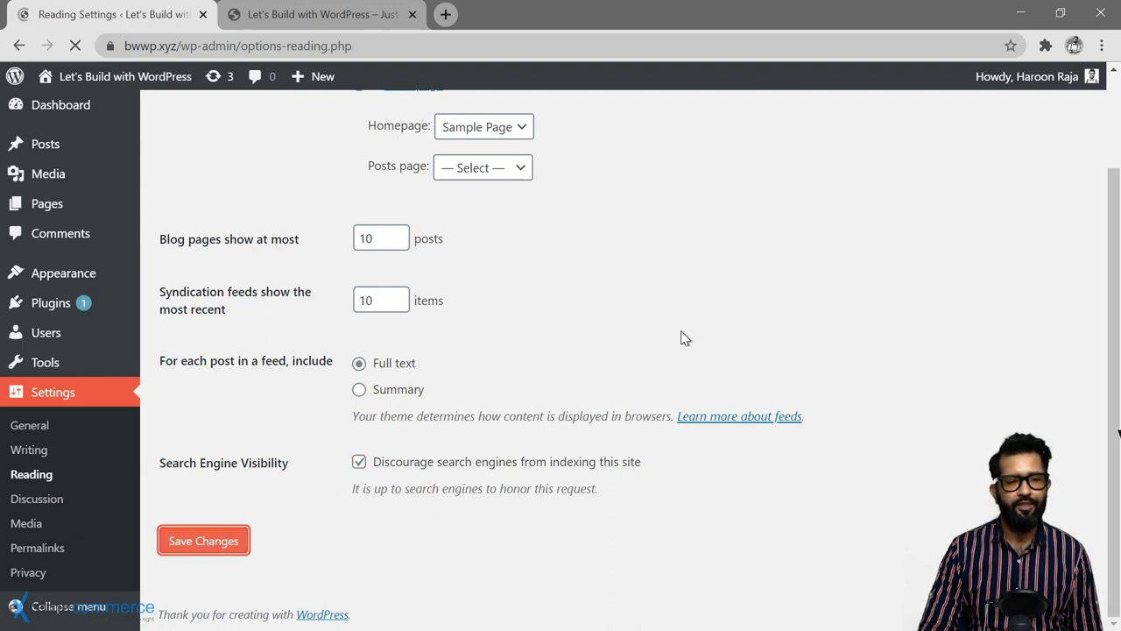
scroll(239, 337, down, 2)
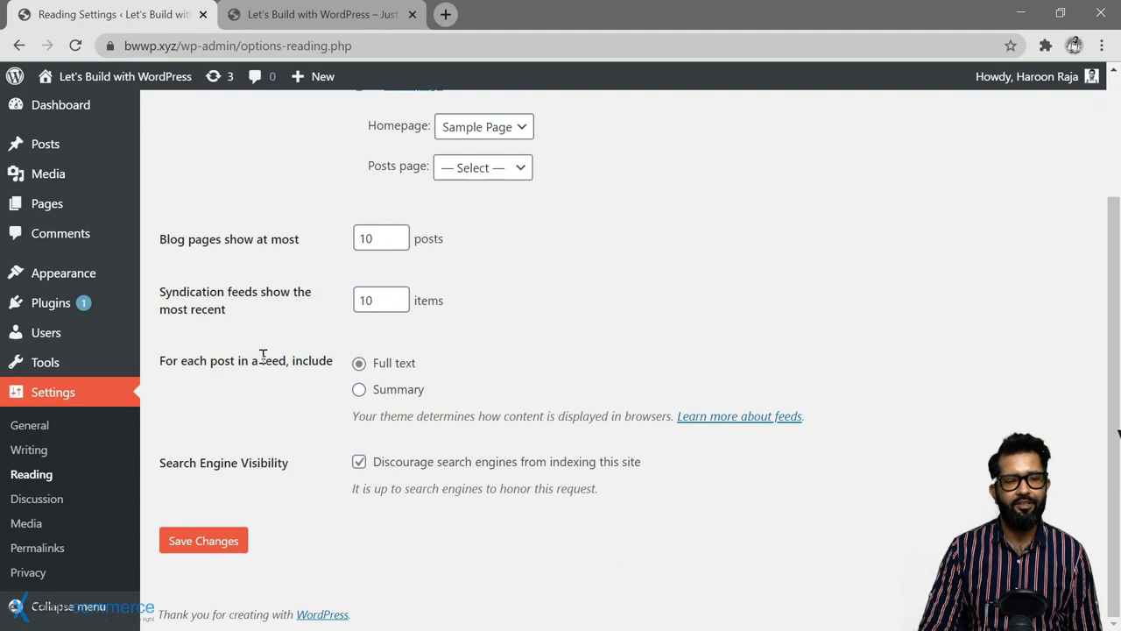
In the Discussion Settings, turn off notifying linked blogs and link notifications from other blogs, and review the comment and moderation options
click(50, 499)
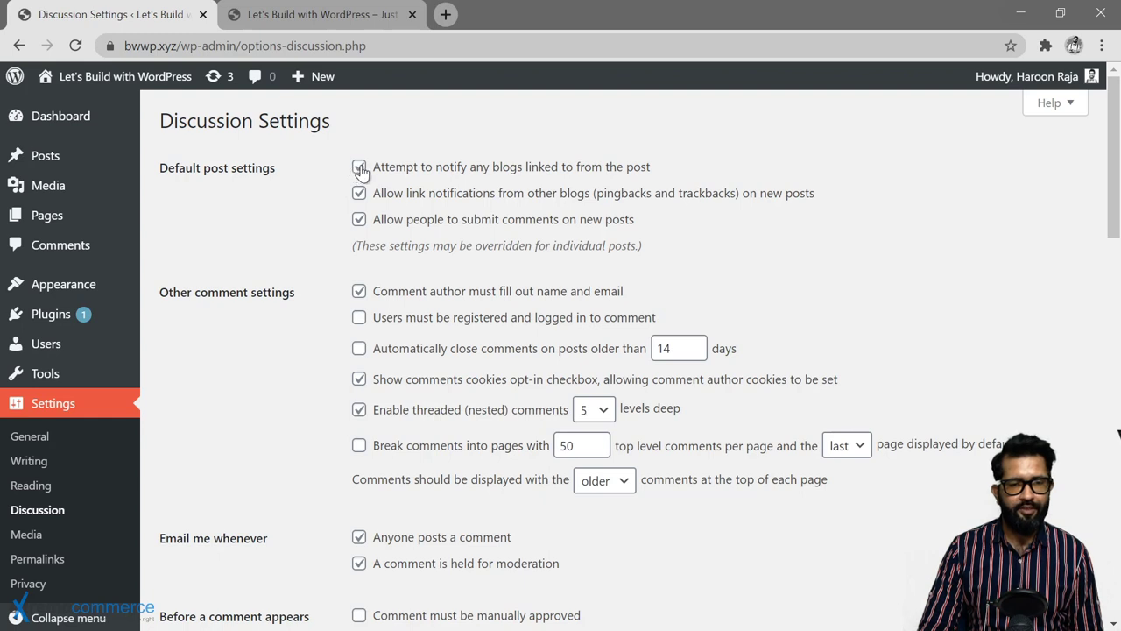
click(359, 166)
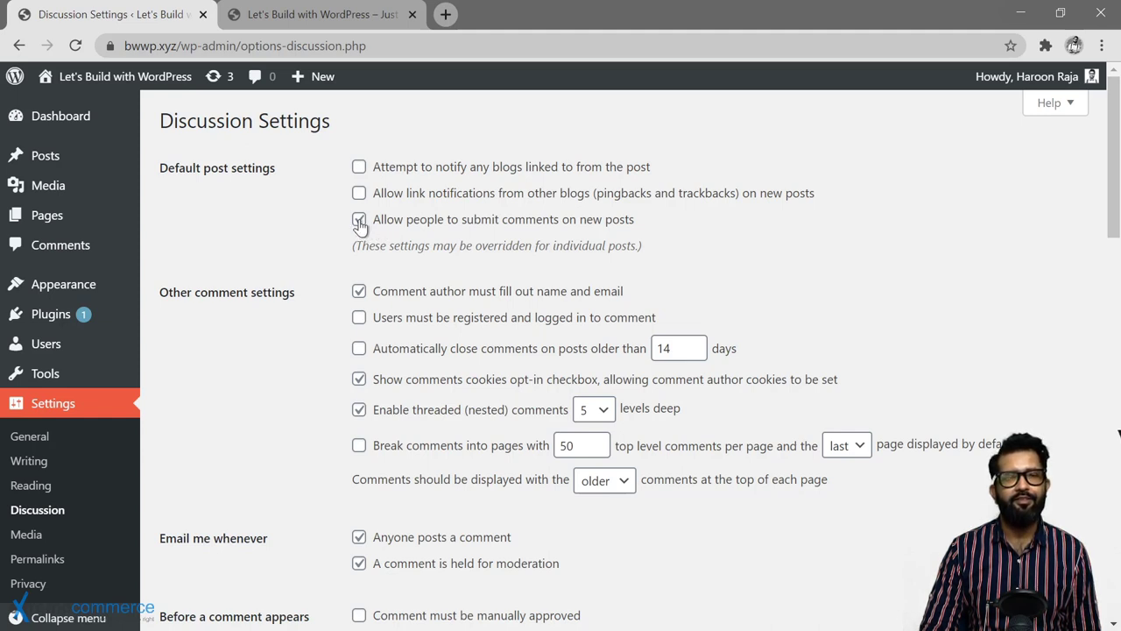
scroll(359, 226, down, 2)
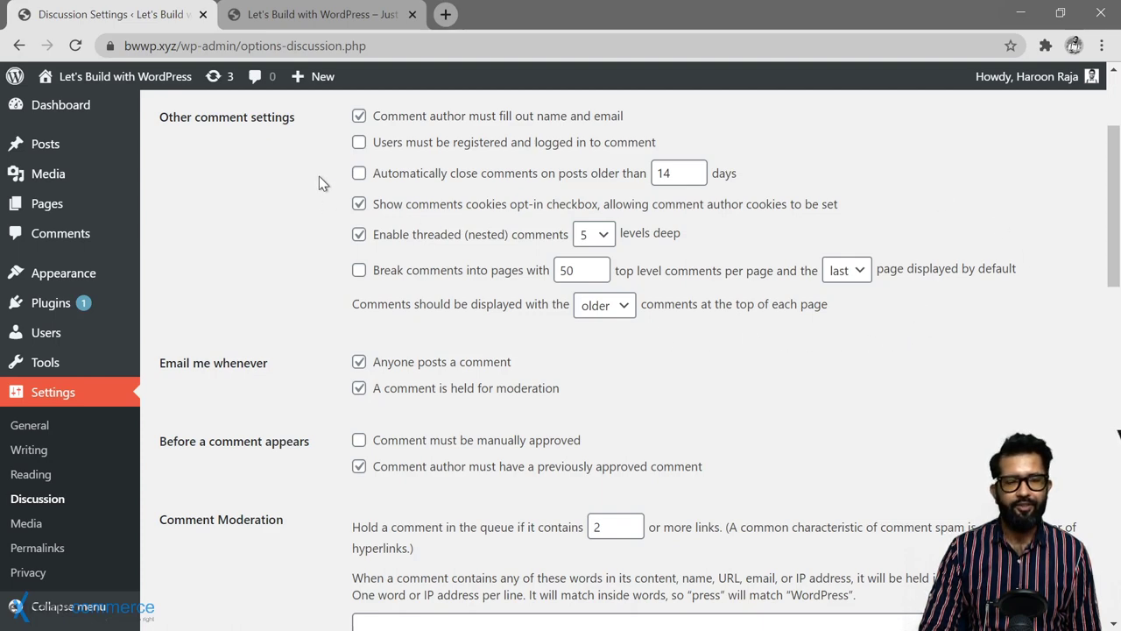
scroll(320, 180, down, 1)
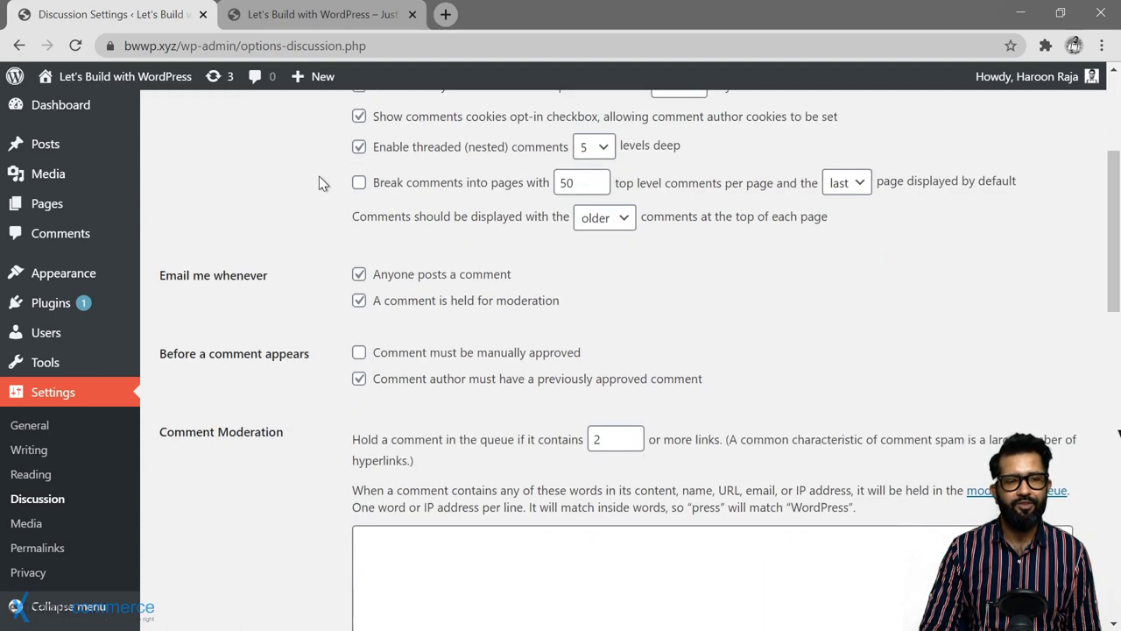
scroll(319, 183, down, 1)
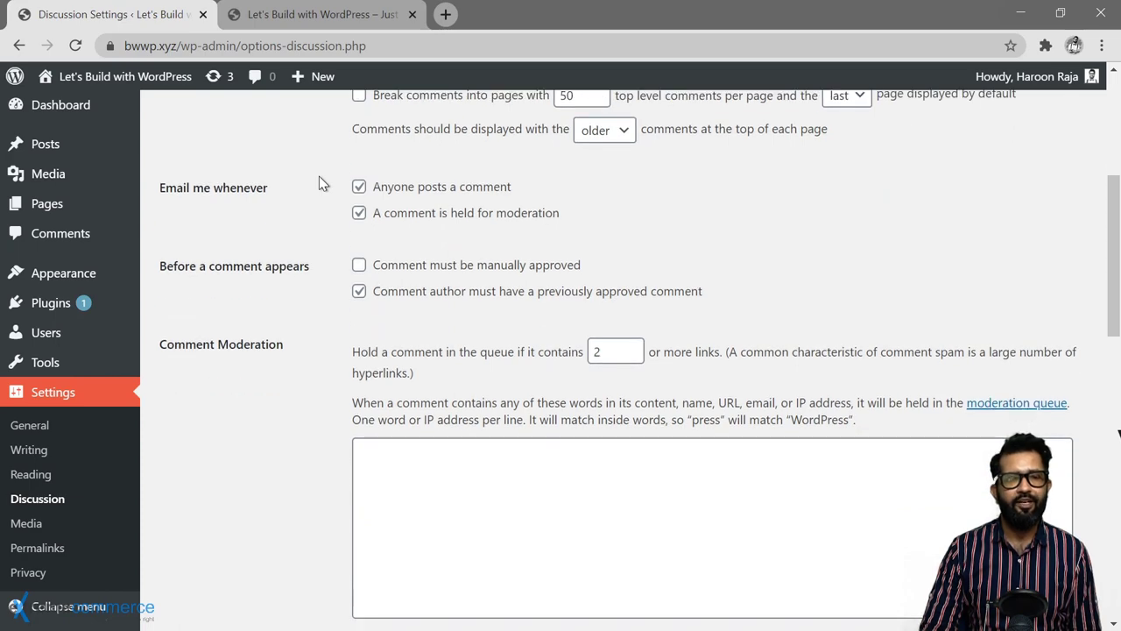
scroll(319, 183, down, 1)
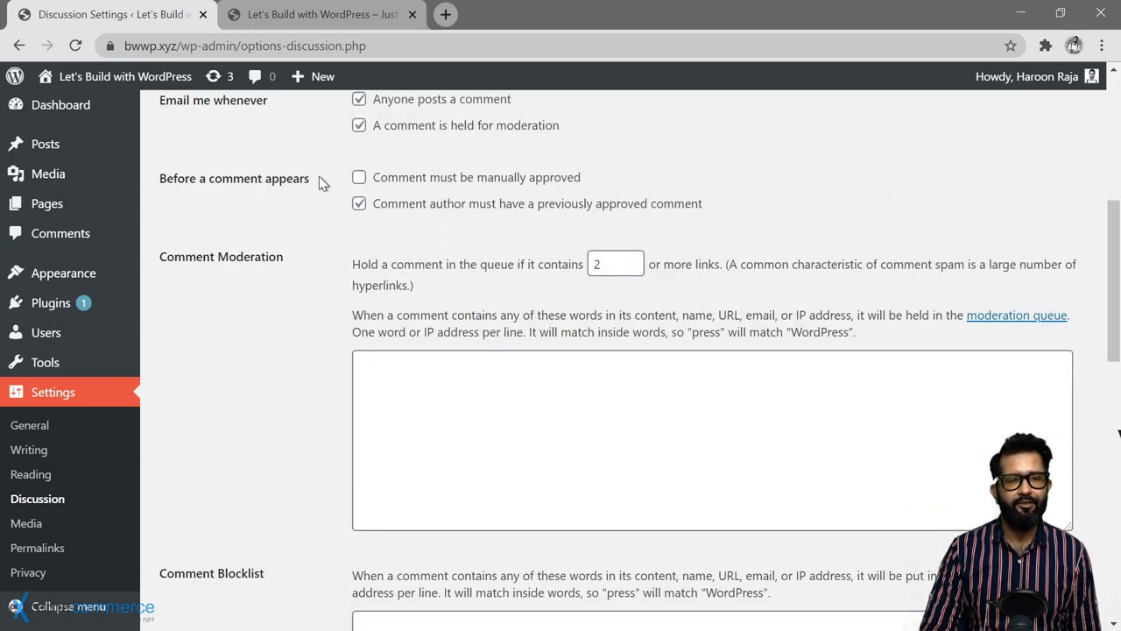
scroll(228, 333, up, 1)
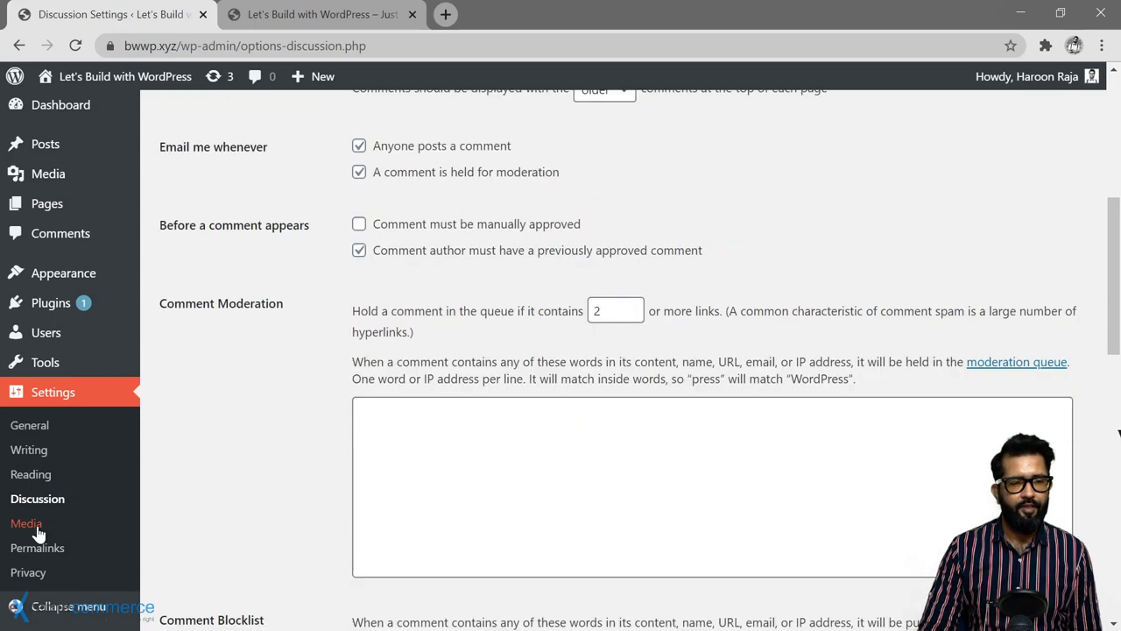
Look over the image size and upload folder options in the Media Settings and open the Permalink Settings
click(37, 528)
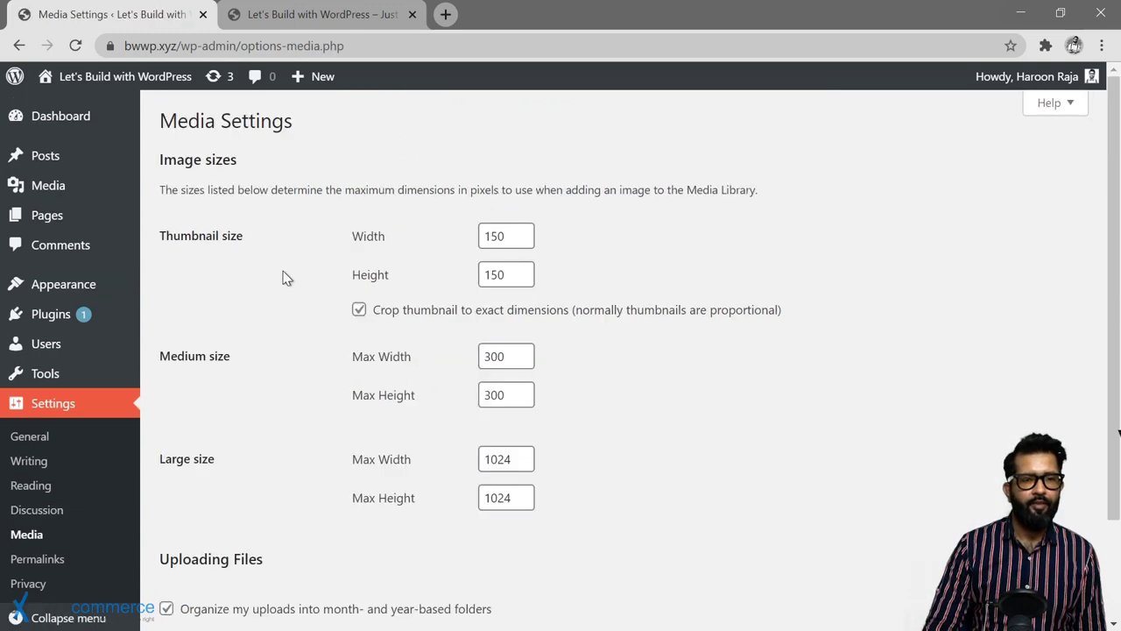
scroll(294, 256, down, 1)
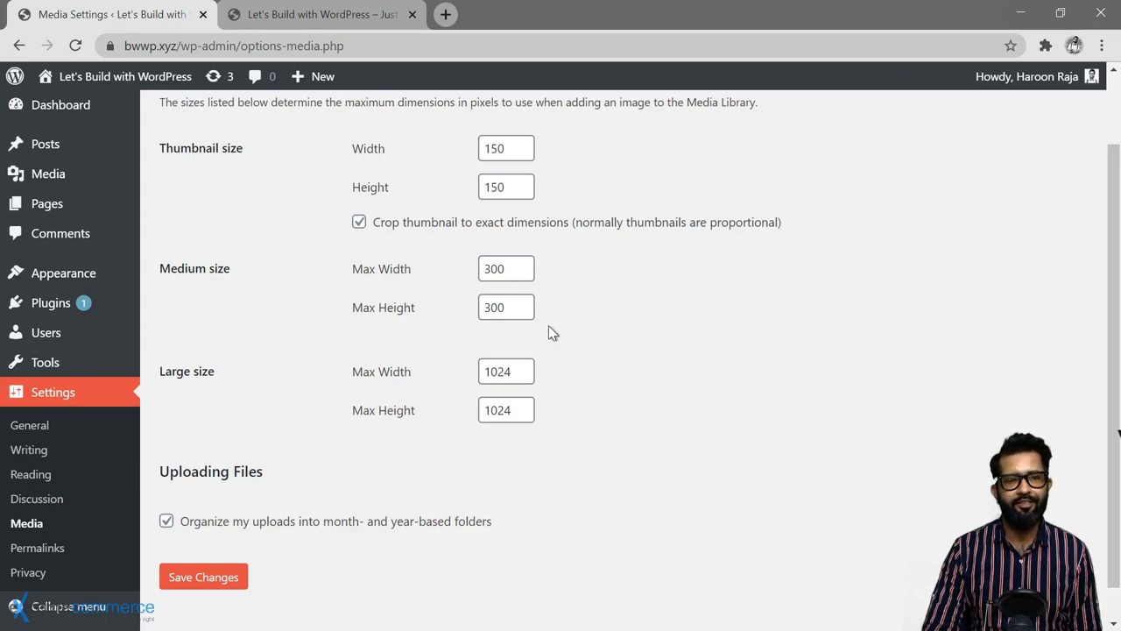
scroll(363, 435, down, 1)
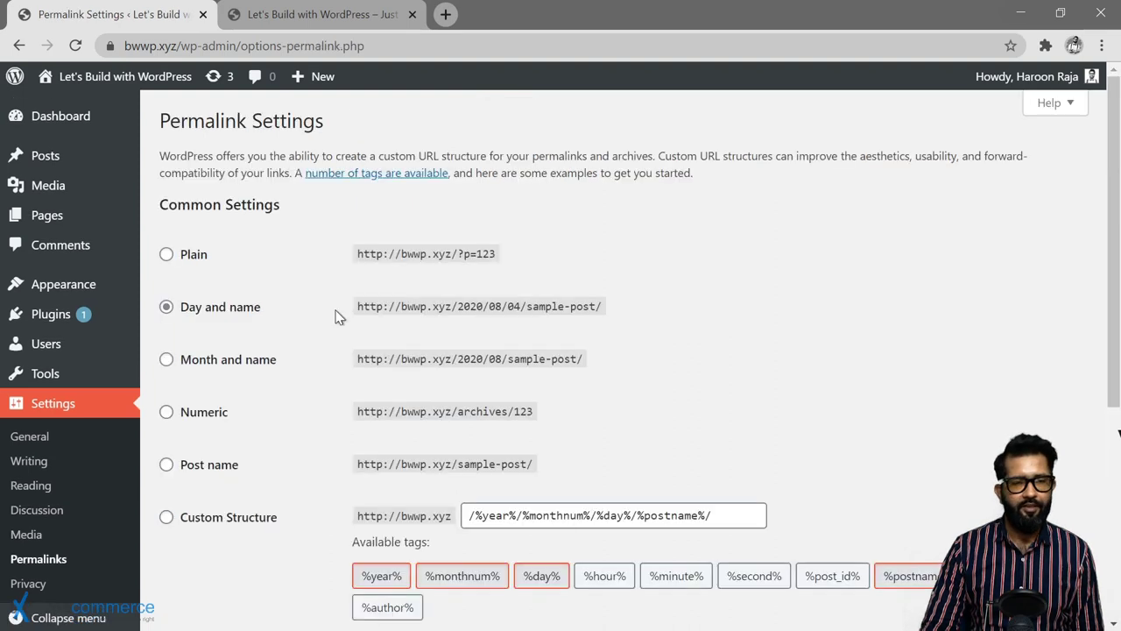
Review the permalink structures, choose Post name and save the permalink settings
scroll(340, 316, down, 1)
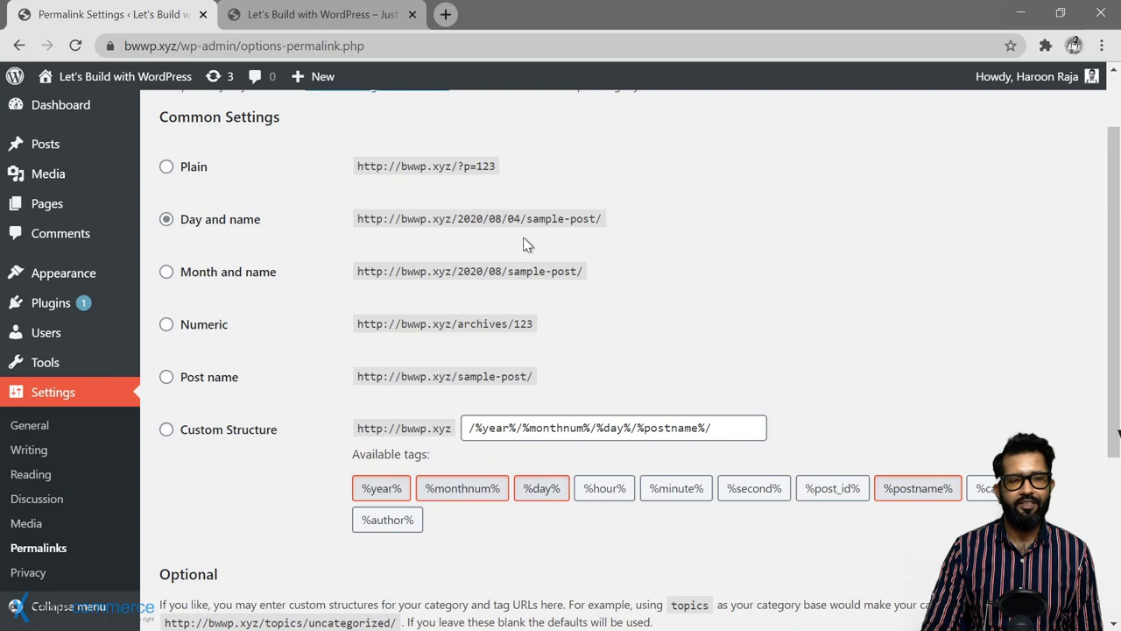
drag(403, 220, 454, 220)
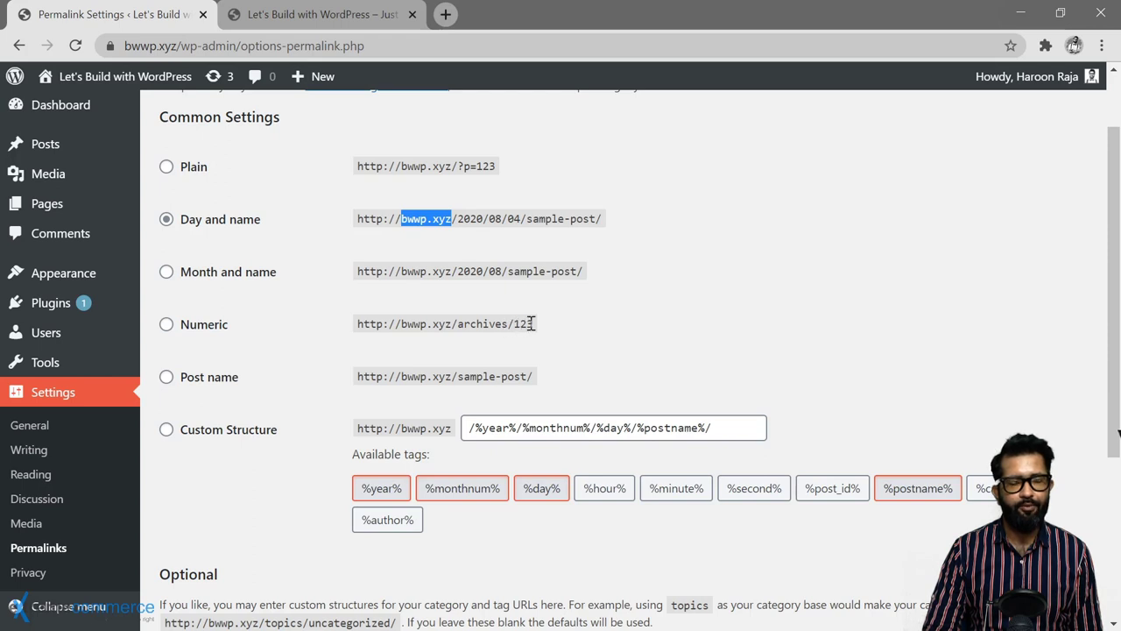
scroll(306, 353, down, 3)
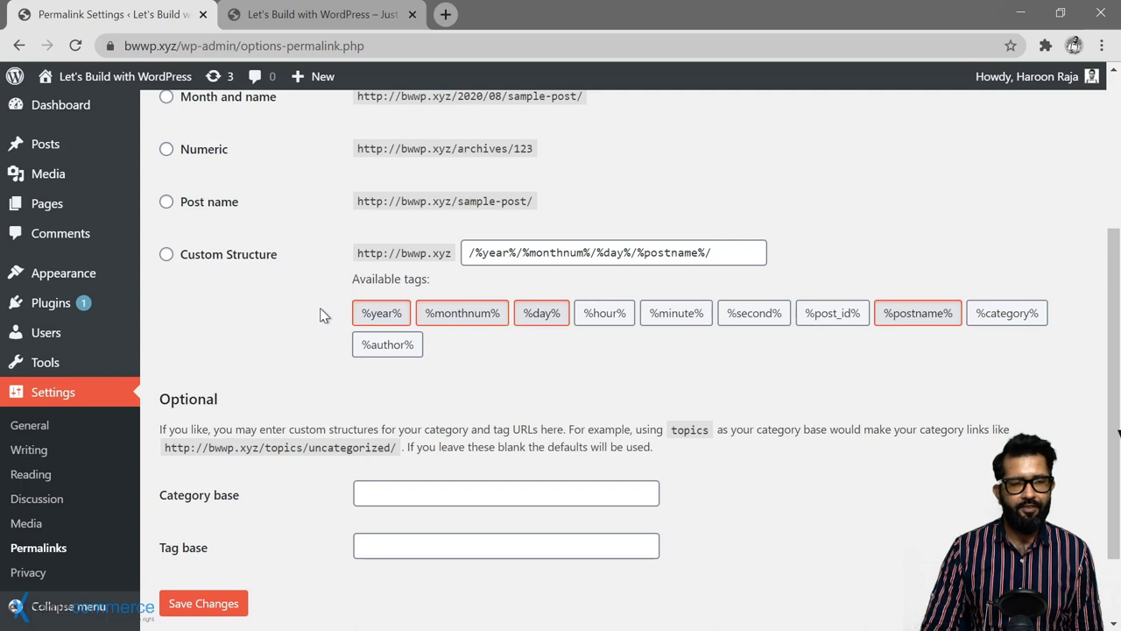
click(167, 202)
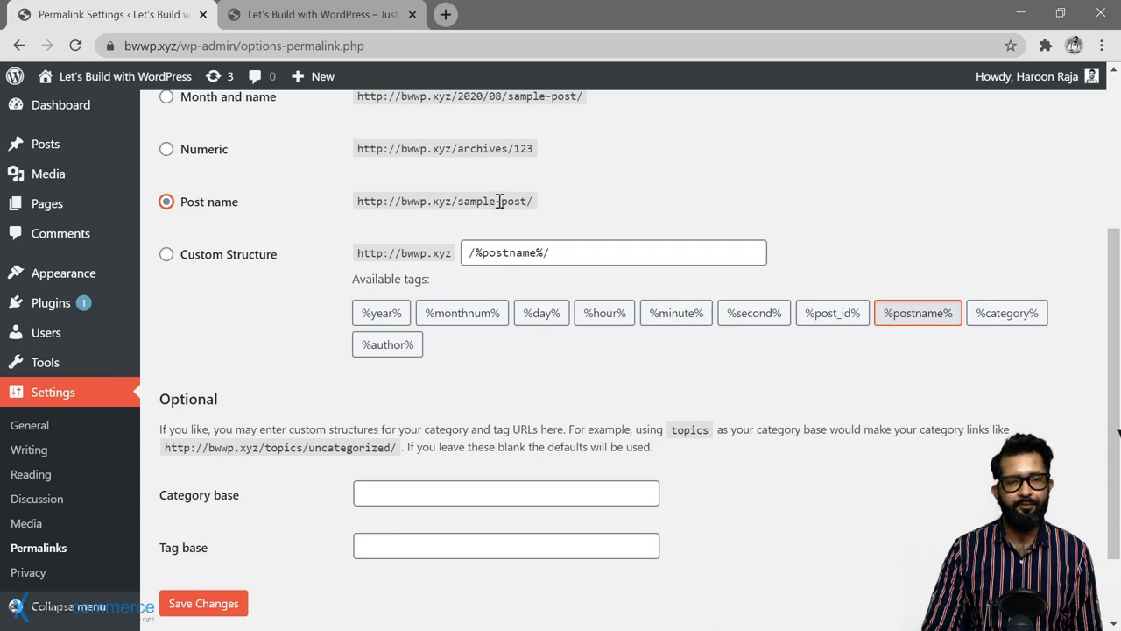
scroll(262, 219, down, 1)
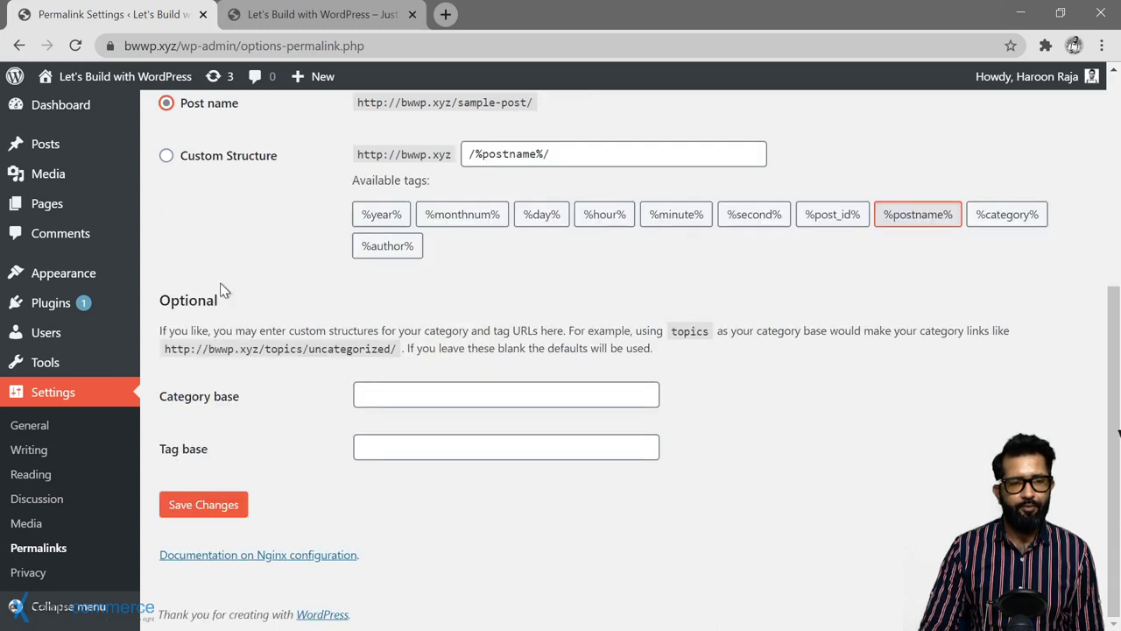
click(224, 509)
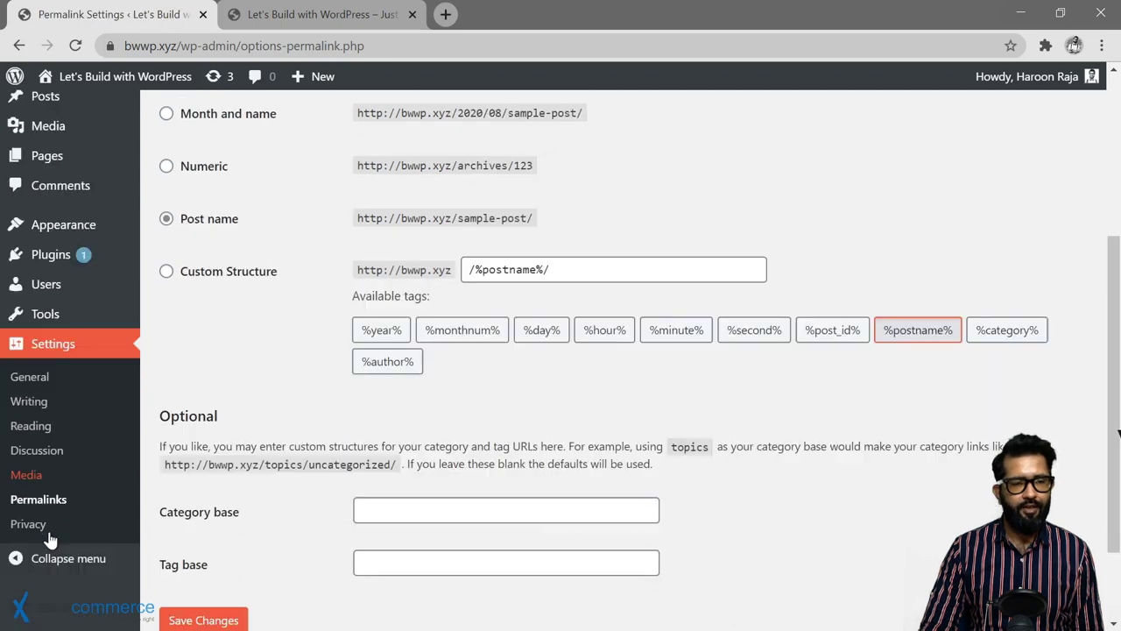
In the Privacy Settings, use the Privacy Policy page as the site's policy page, and open the list of all pages
click(35, 574)
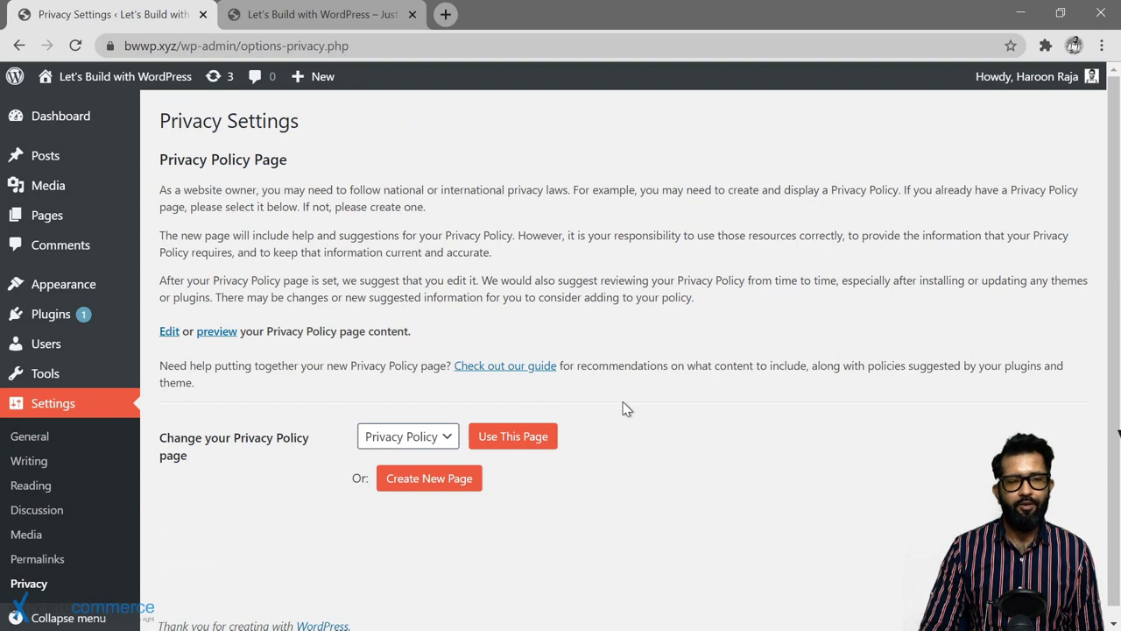
scroll(625, 408, down, 1)
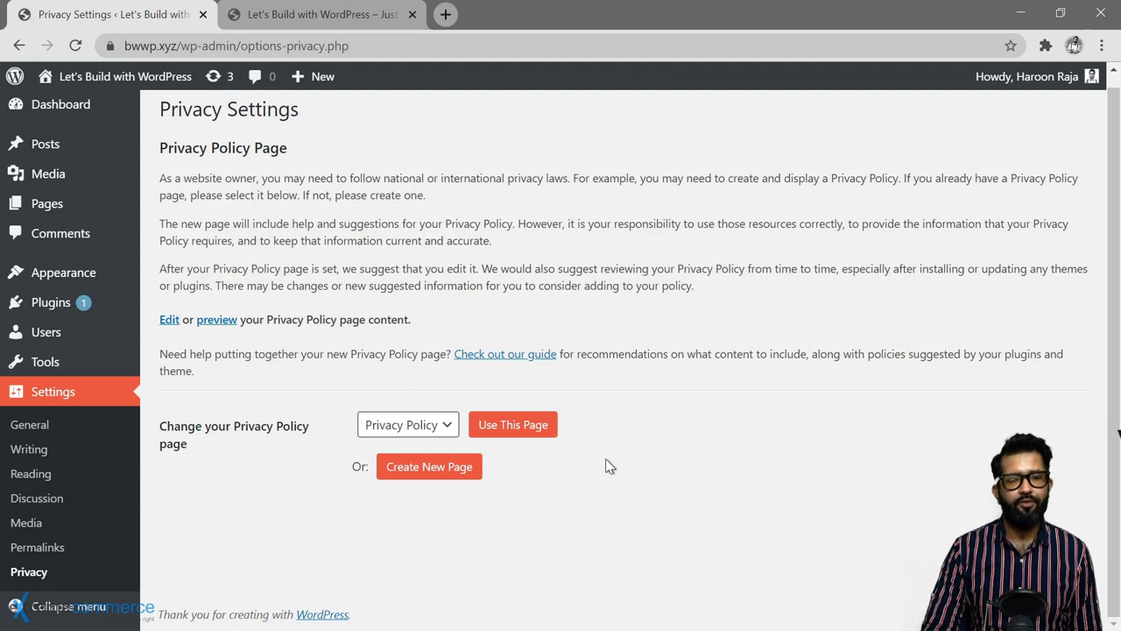
click(435, 431)
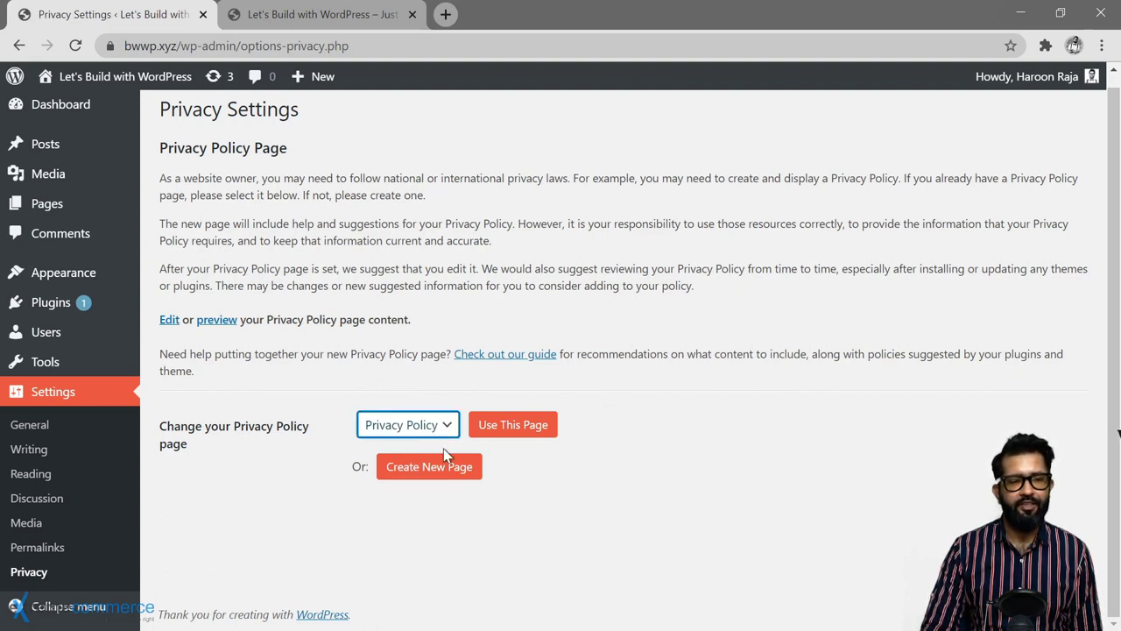
click(506, 431)
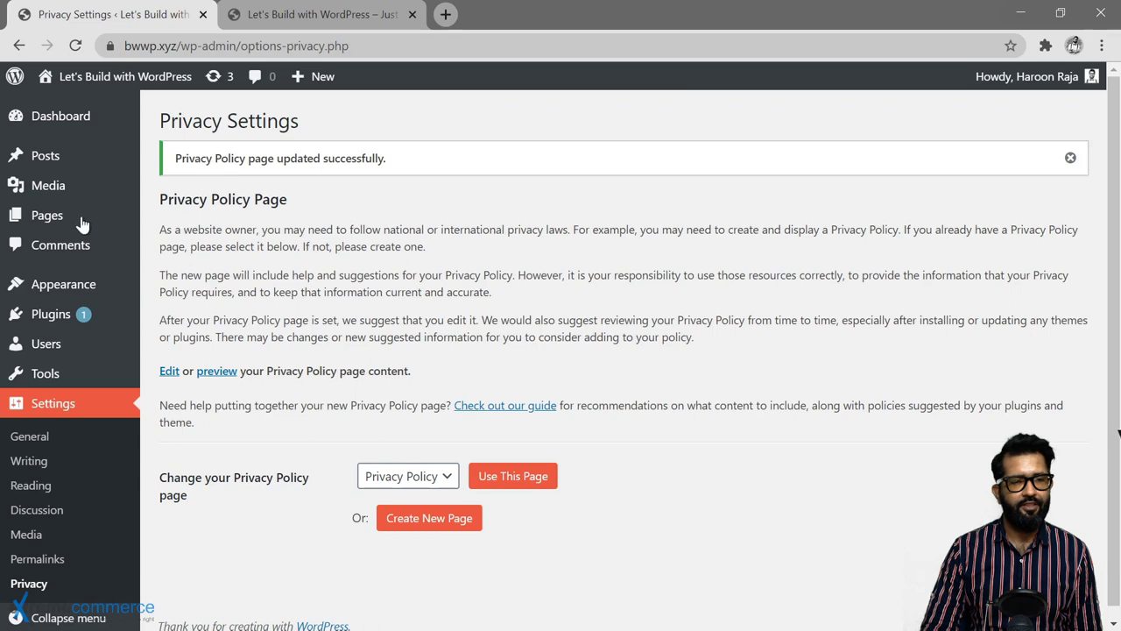
mouse_move(82, 225)
click(171, 225)
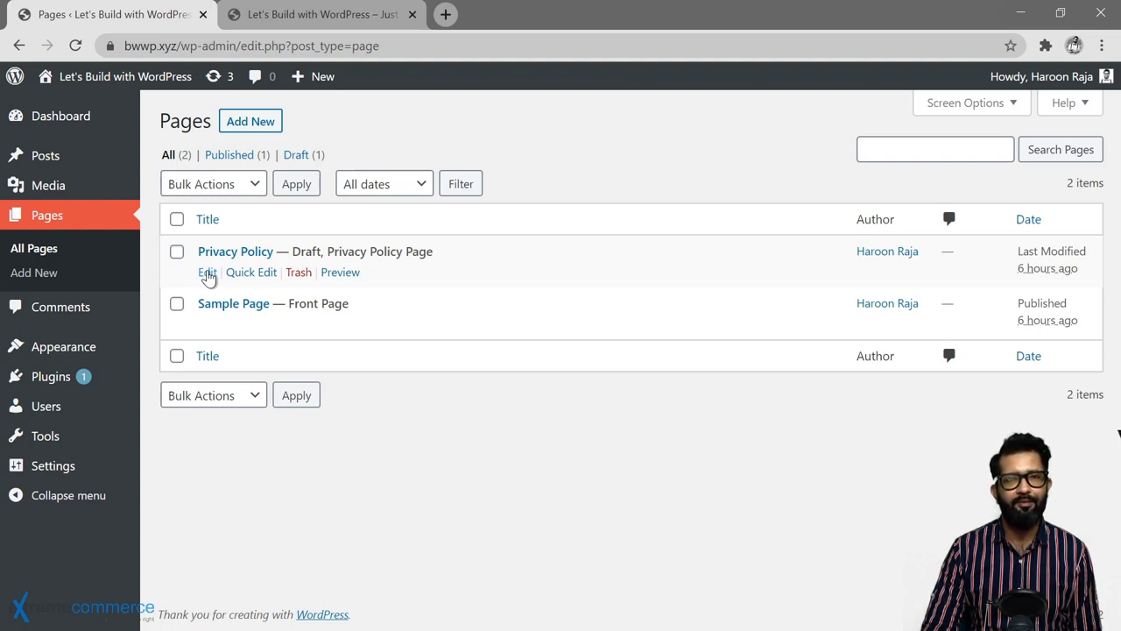
Open the installed themes, look at the live site's current front page and return to the themes
mouse_move(96, 347)
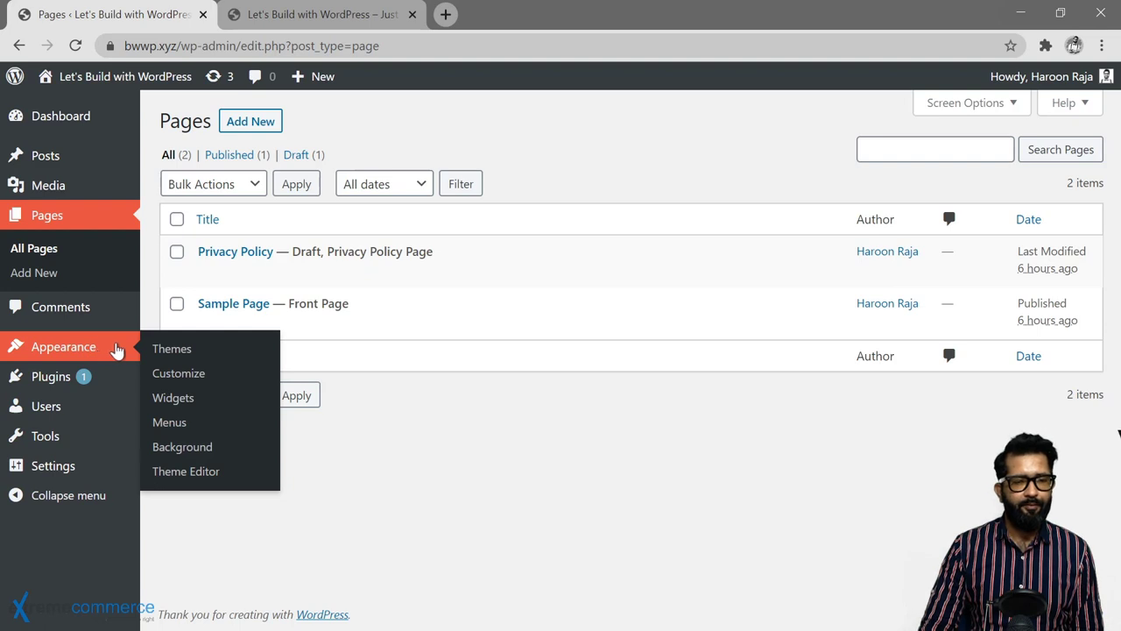
click(167, 352)
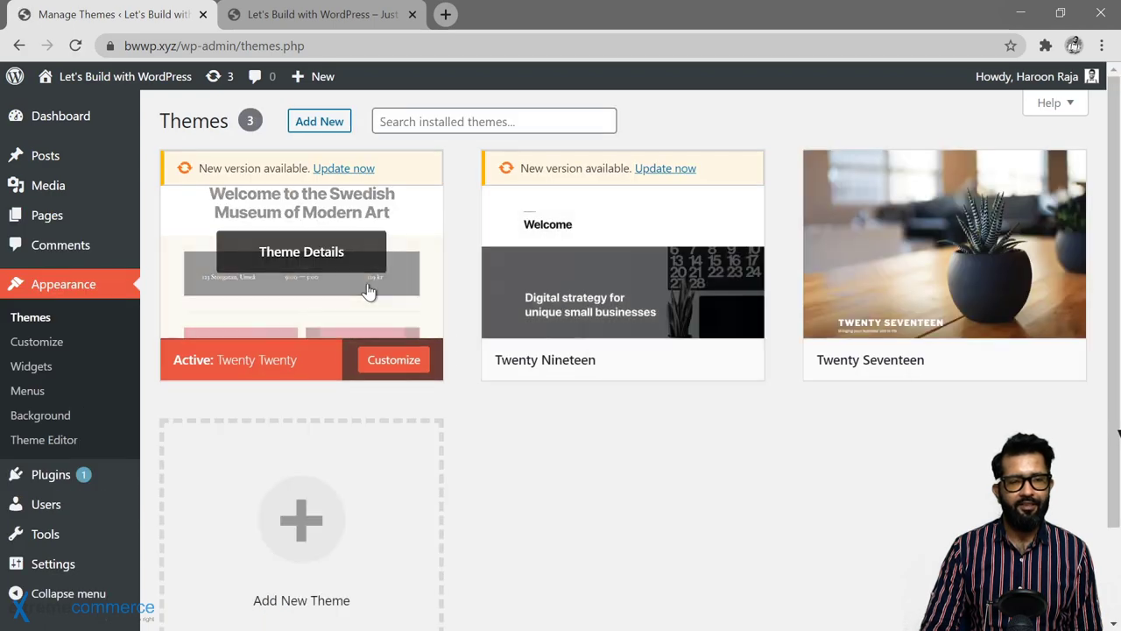
key(ctrl+Tab)
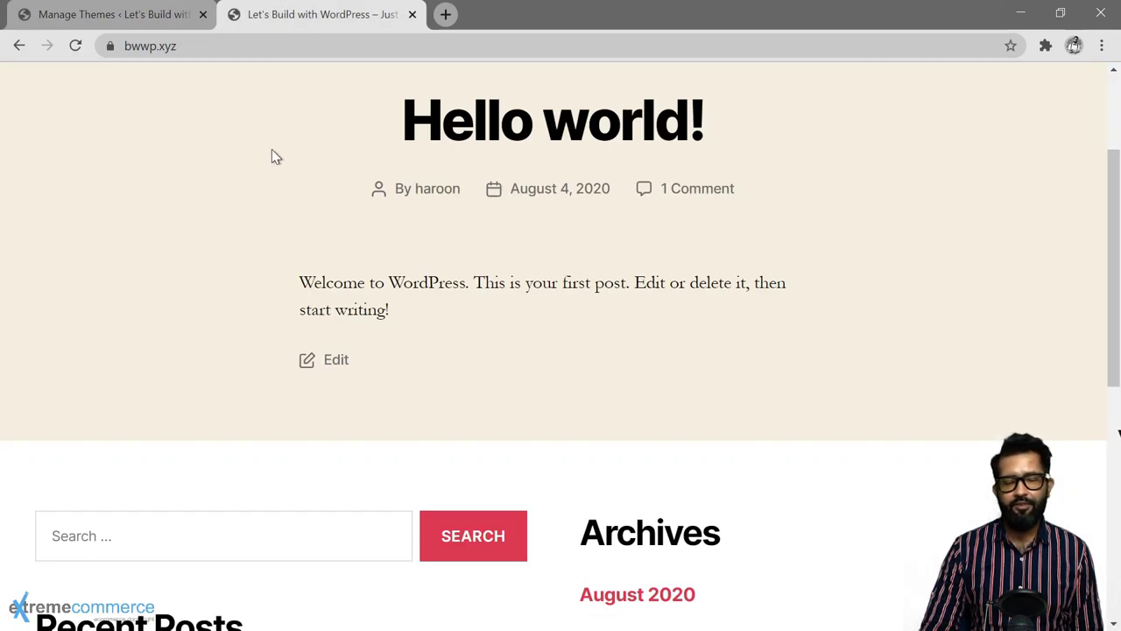
click(157, 19)
Activate the Twenty Seventeen theme and reload the live site to view its new design
mouse_move(961, 265)
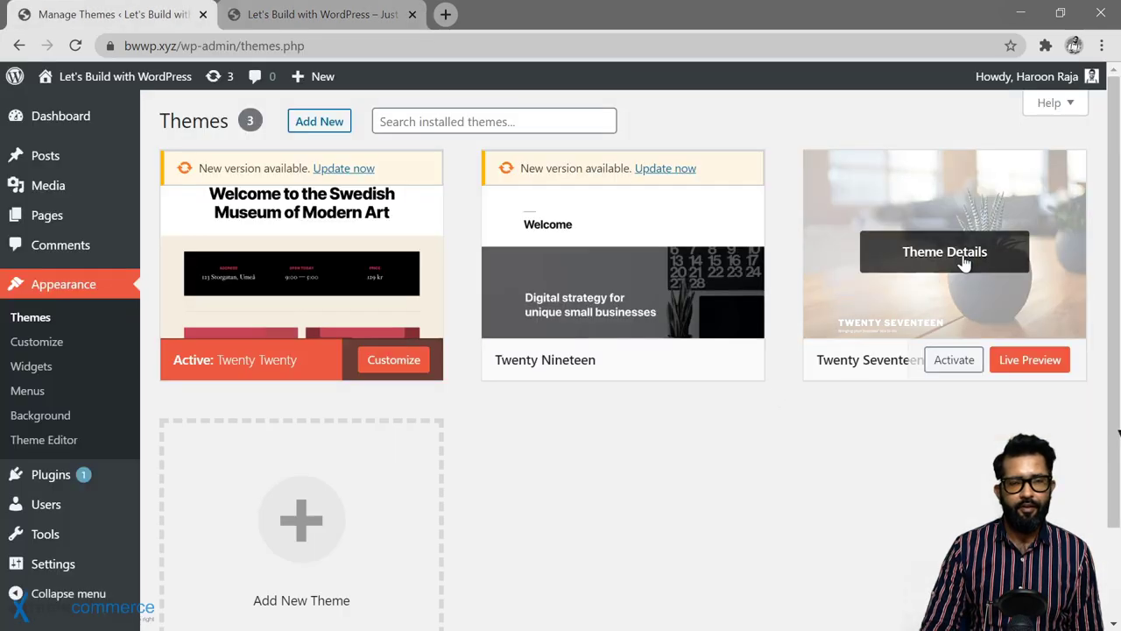
click(958, 367)
key(ctrl+Tab)
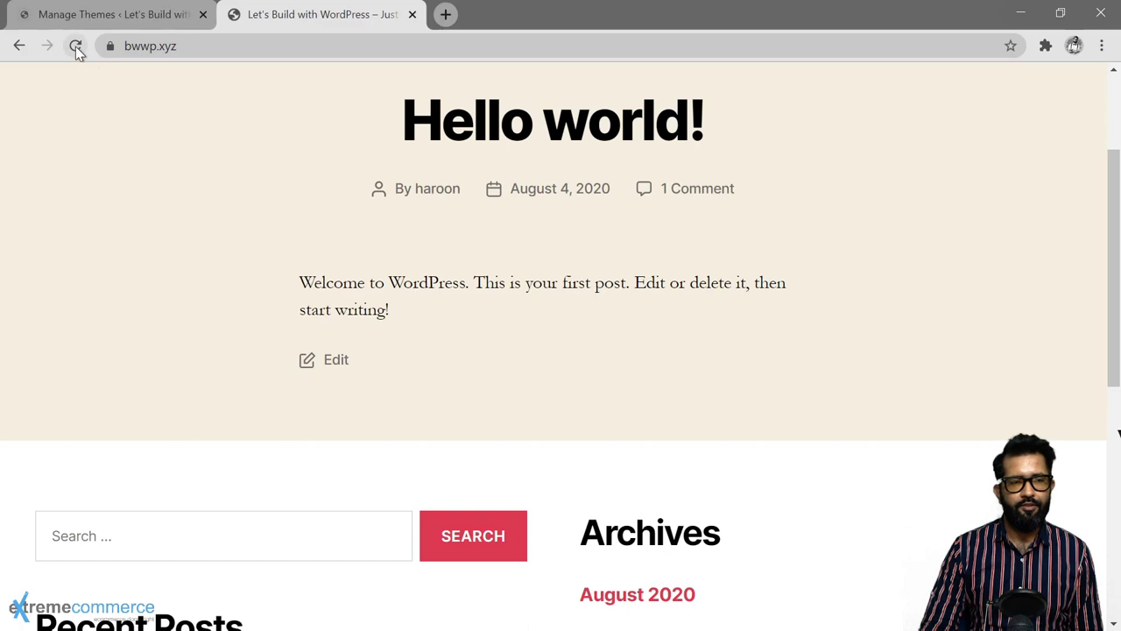
click(75, 46)
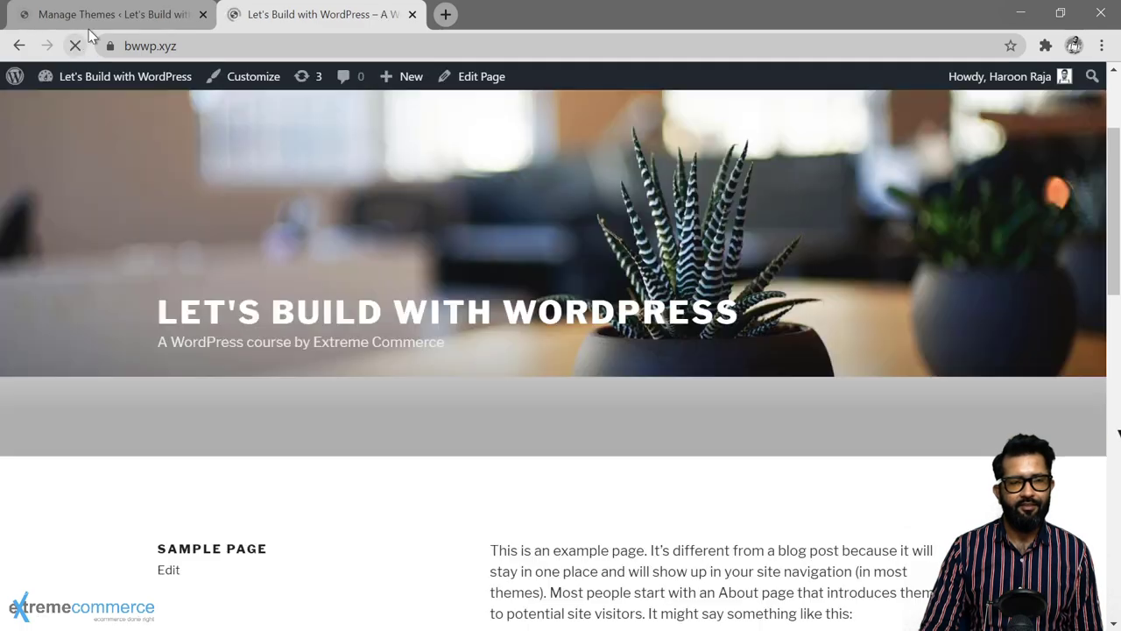
Make Twenty Twenty the active theme again and open the theme customizer
click(103, 15)
click(39, 343)
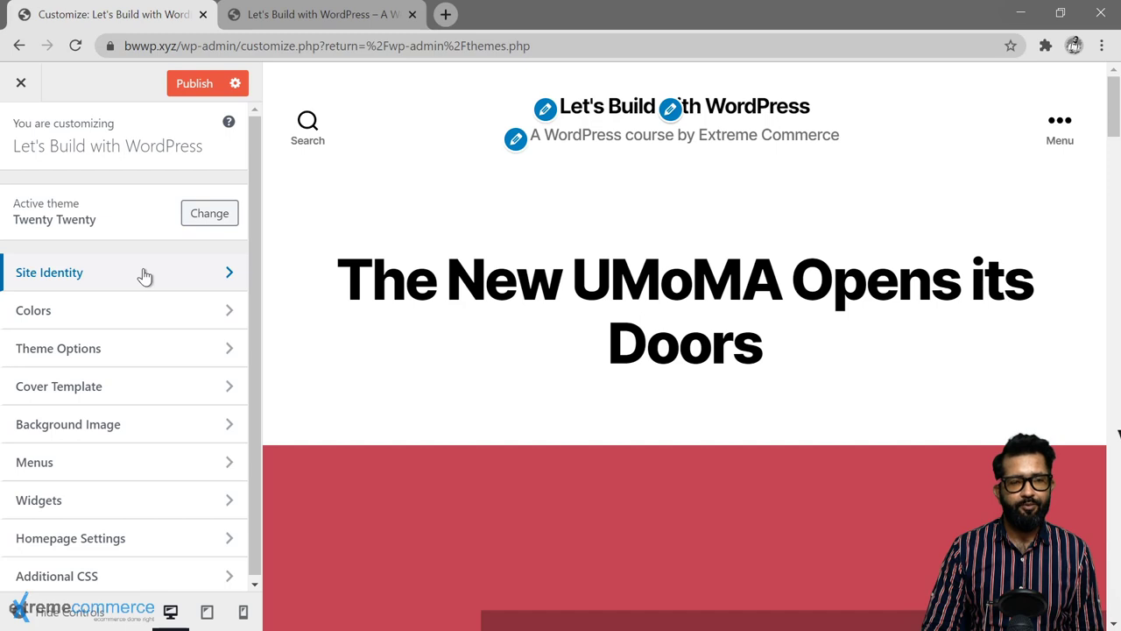
Examine the logo, site title, tagline and site icon options under Site Identity and close the customizer
click(145, 277)
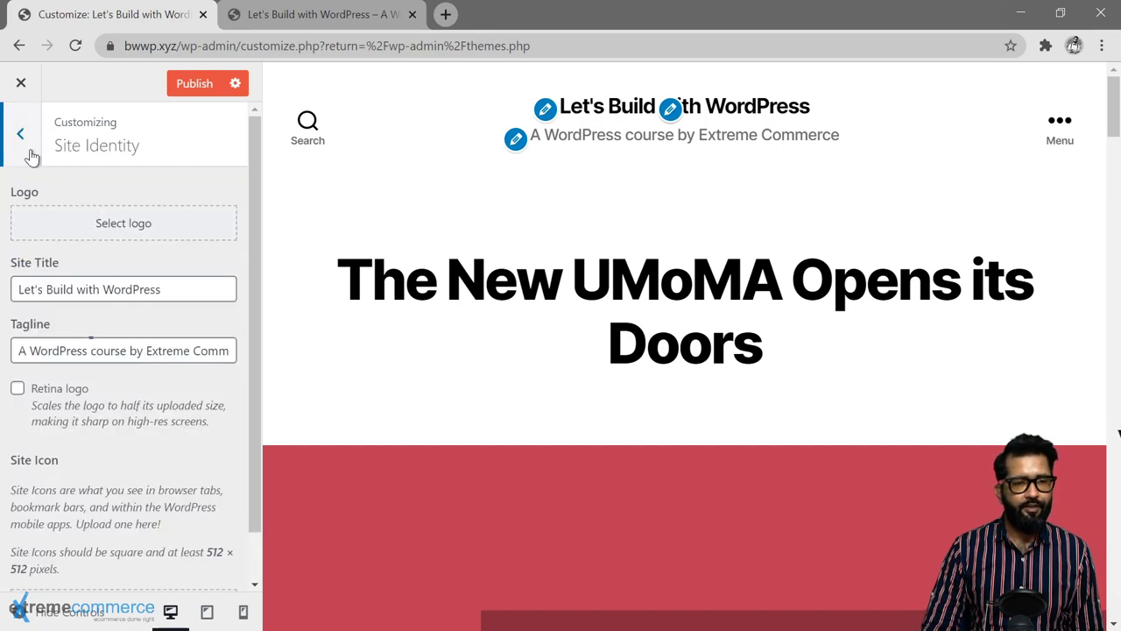
scroll(110, 382, down, 1)
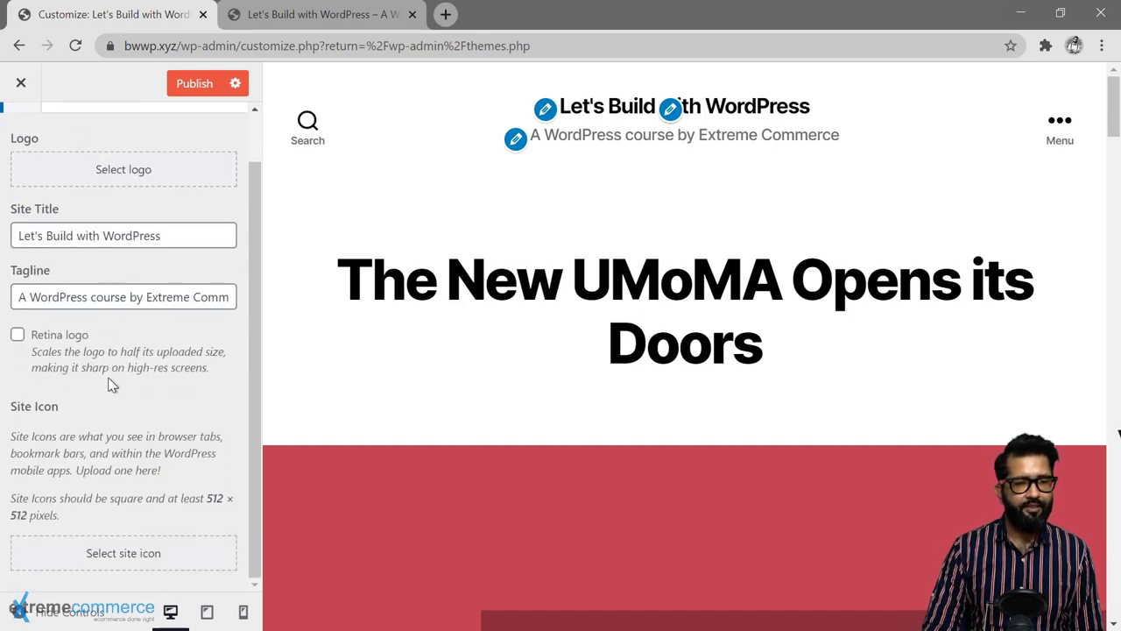
scroll(110, 382, up, 1)
click(30, 147)
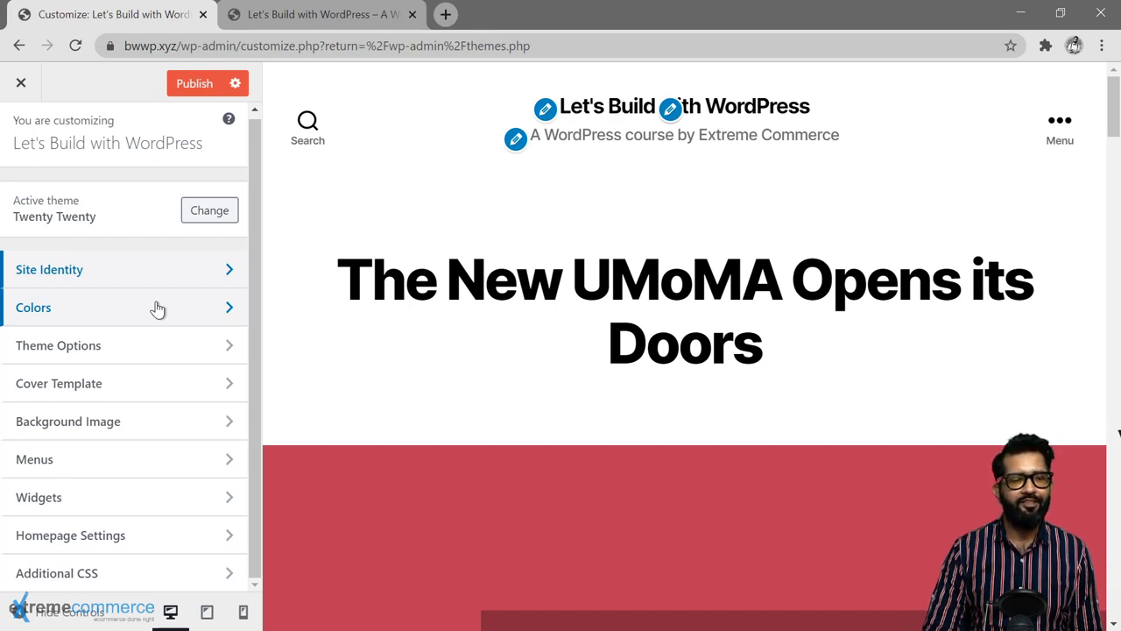
click(21, 82)
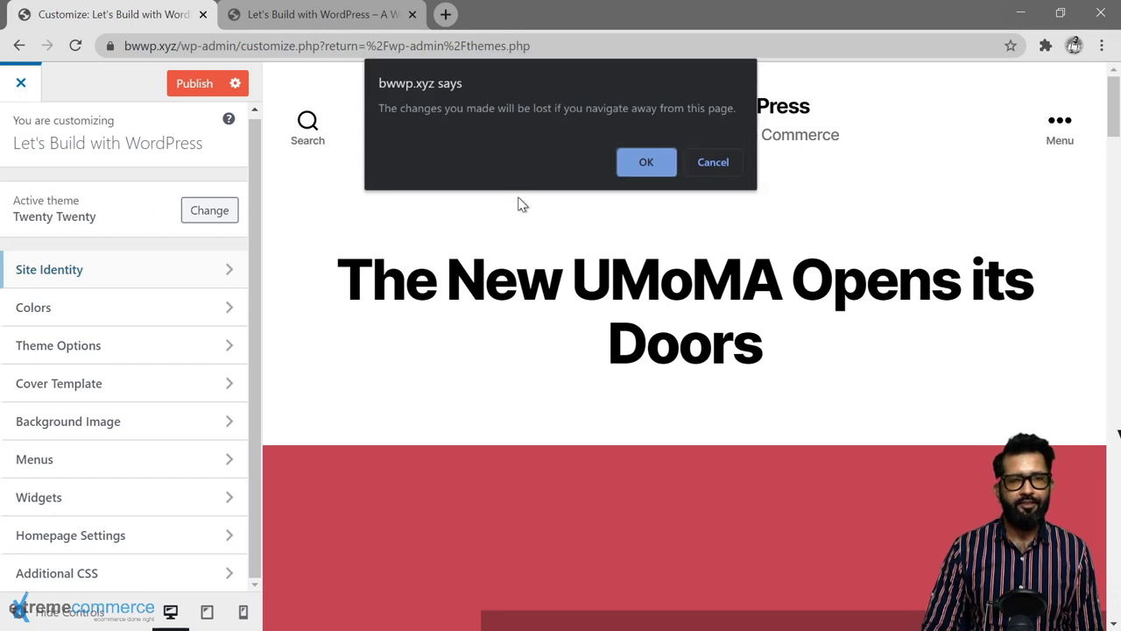